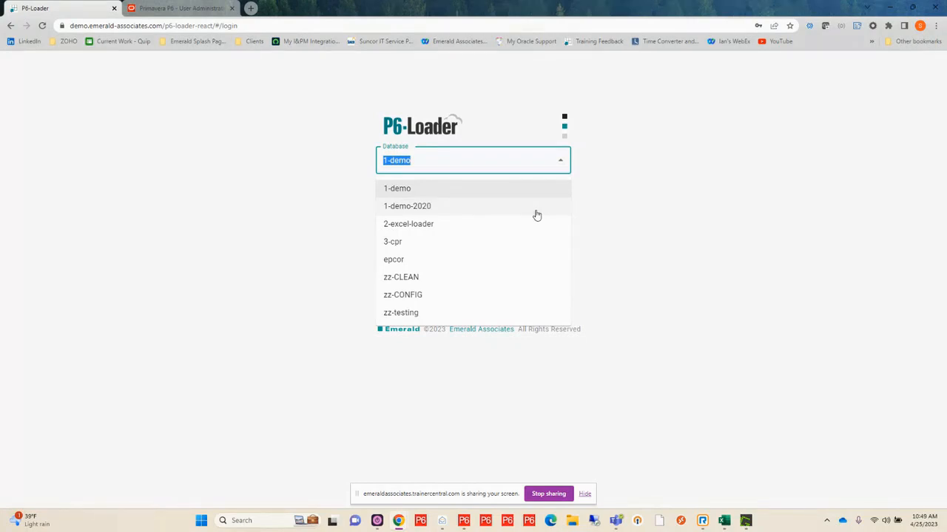
Sign in to the 1-demo-2020 database with the saved credentials and open the page for extracting from P6 into Excel
{"action": "left_click", "coordinate": [537, 214]}
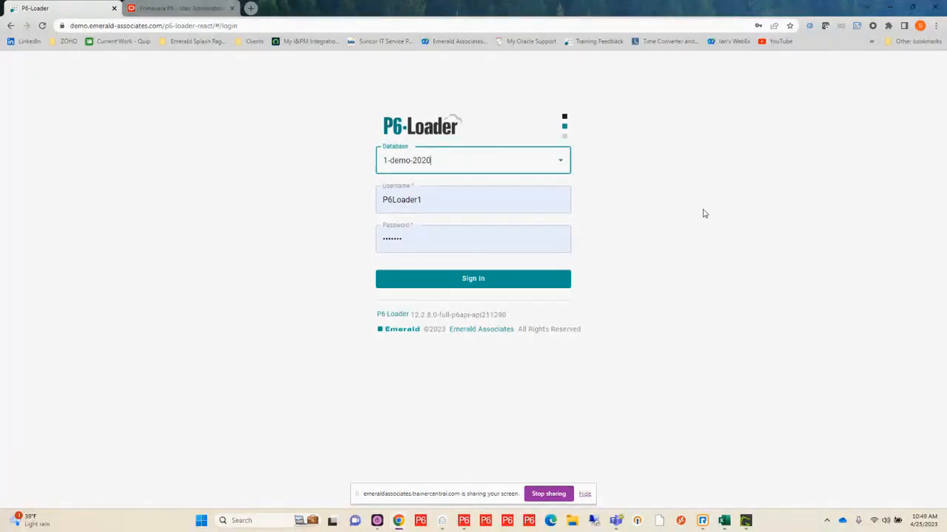
{"action": "left_click", "coordinate": [494, 287]}
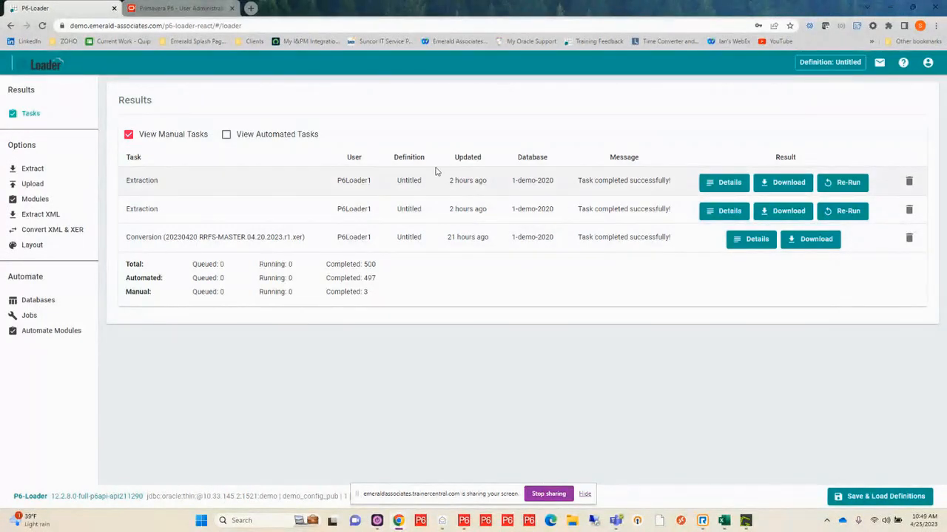
{"action": "left_click", "coordinate": [32, 170]}
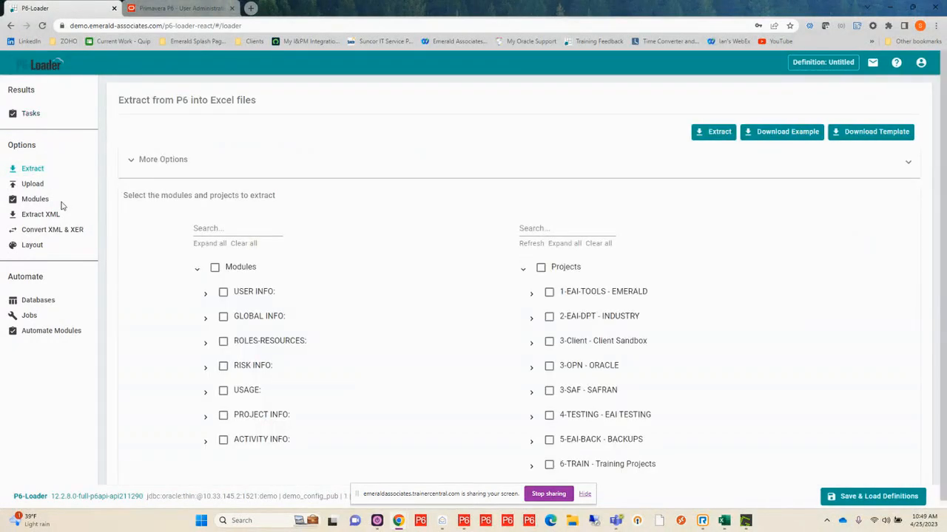
Expand the USER INFO and GLOBAL INFO module groups and review the modules available for extraction
{"action": "left_click", "coordinate": [206, 296]}
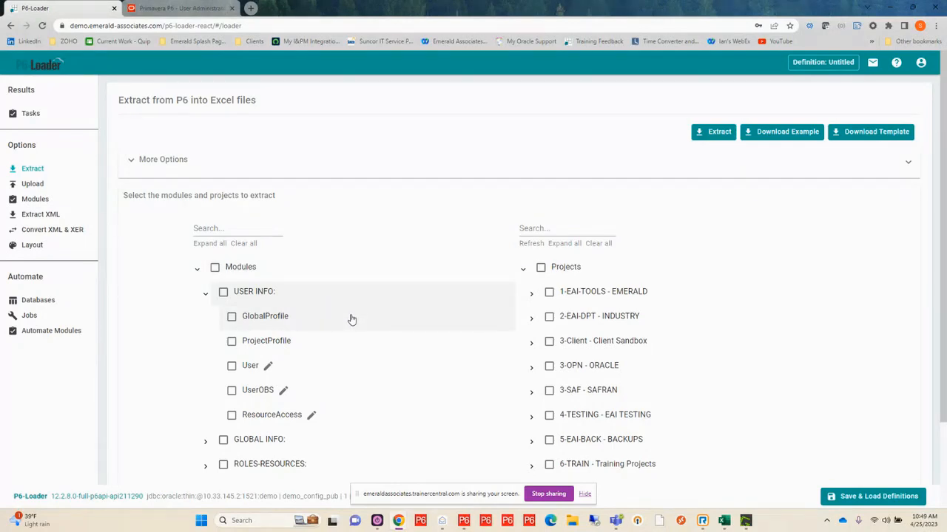
{"action": "scroll", "coordinate": [352, 320], "scroll_direction": "down", "scroll_amount": 1}
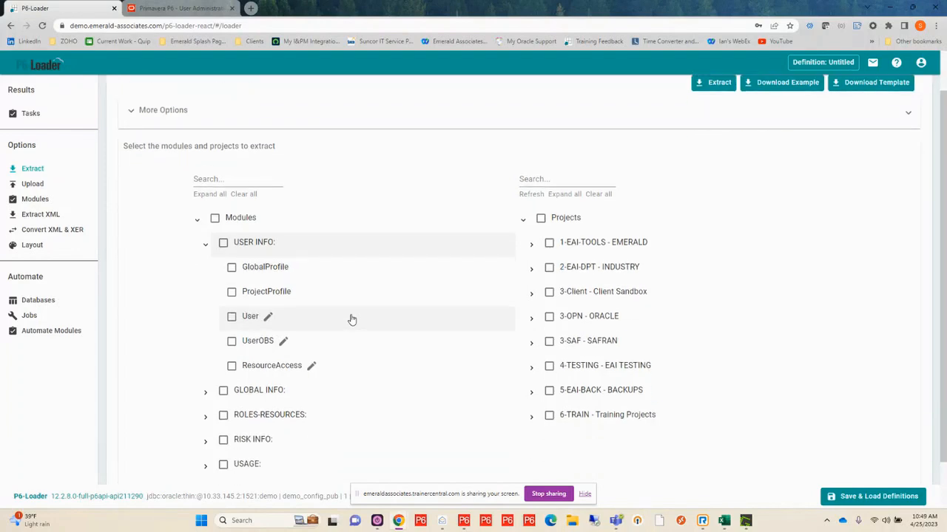
{"action": "left_click", "coordinate": [206, 391]}
{"action": "scroll", "coordinate": [349, 378], "scroll_direction": "down", "scroll_amount": 5}
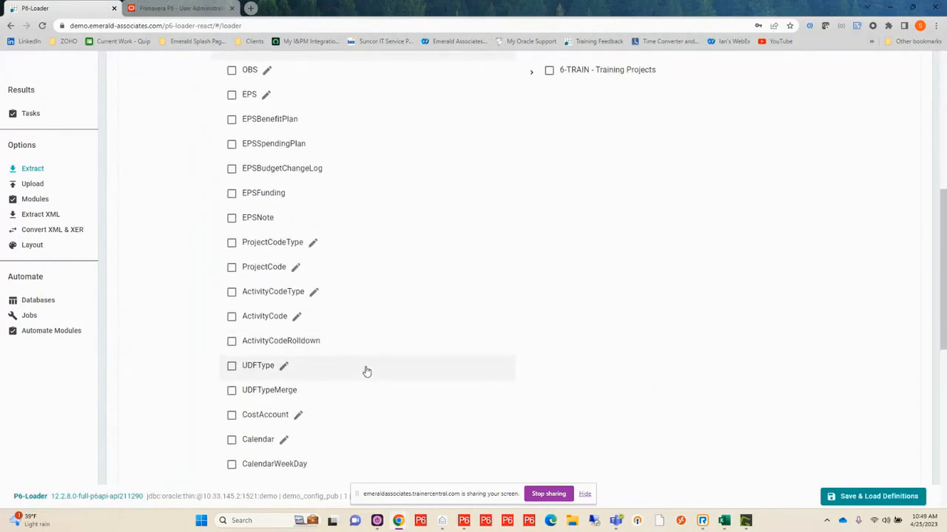
{"action": "scroll", "coordinate": [366, 371], "scroll_direction": "up", "scroll_amount": 1}
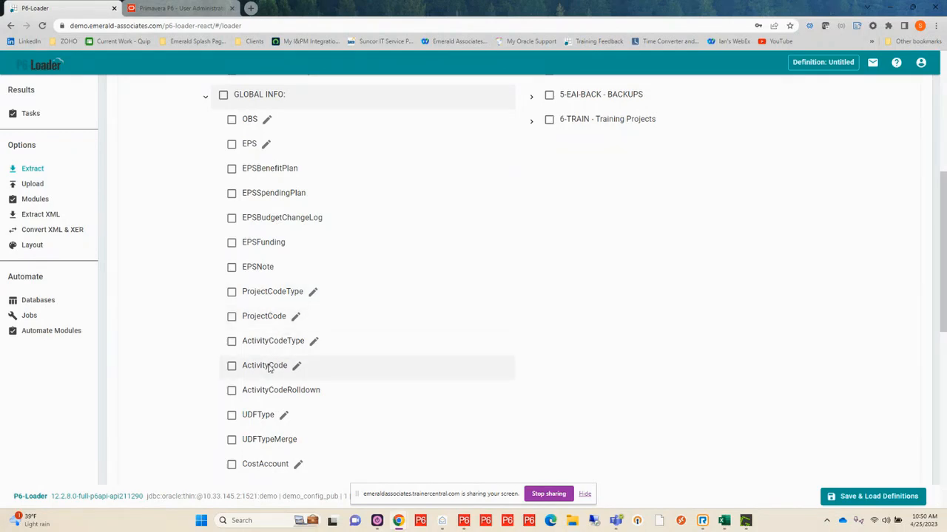
{"action": "scroll", "coordinate": [408, 364], "scroll_direction": "down", "scroll_amount": 1}
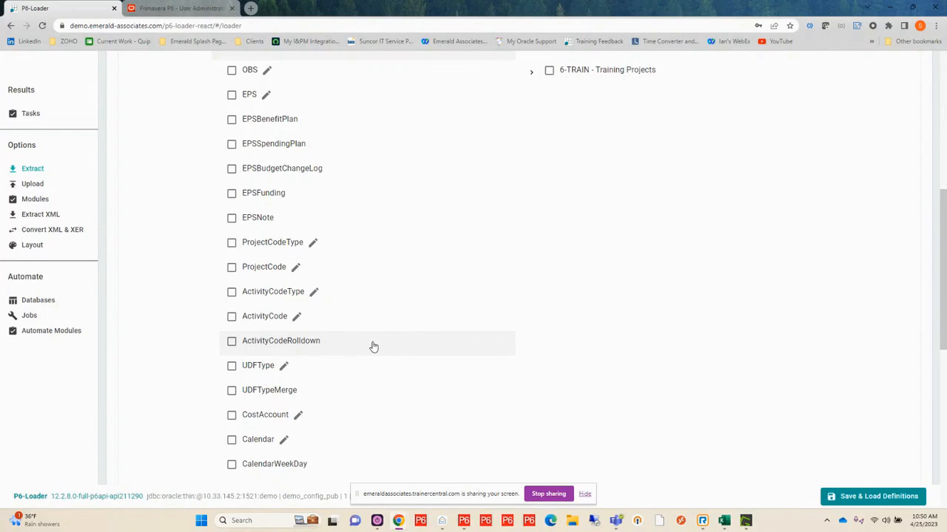
{"action": "scroll", "coordinate": [374, 347], "scroll_direction": "down", "scroll_amount": 2}
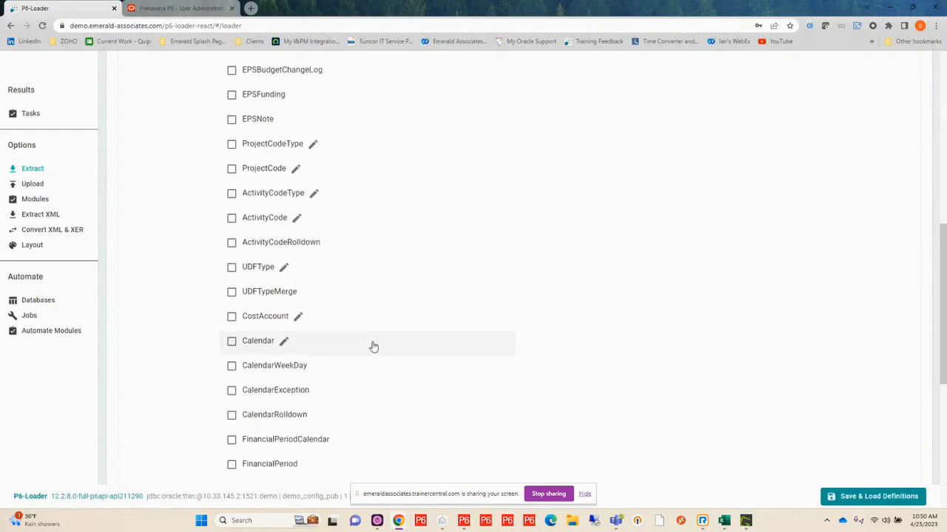
{"action": "scroll", "coordinate": [373, 347], "scroll_direction": "down", "scroll_amount": 3}
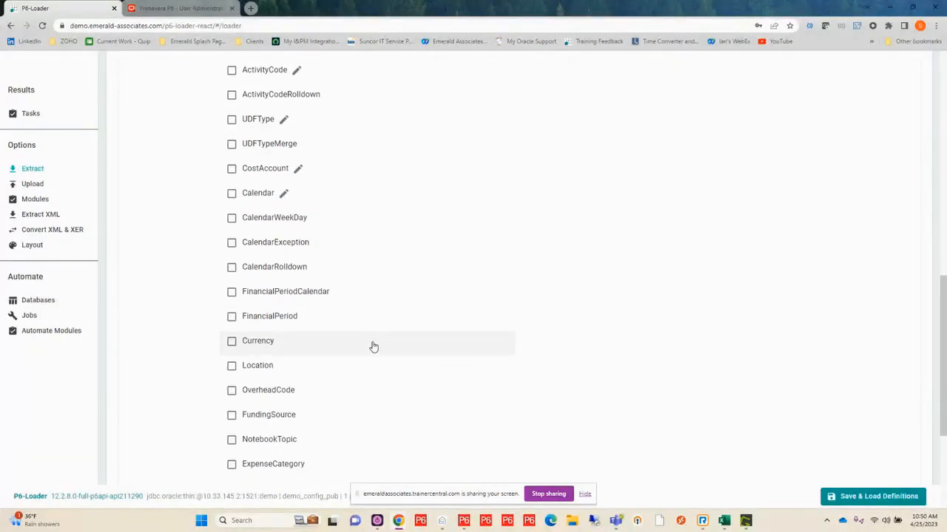
{"action": "scroll", "coordinate": [374, 347], "scroll_direction": "down", "scroll_amount": 4}
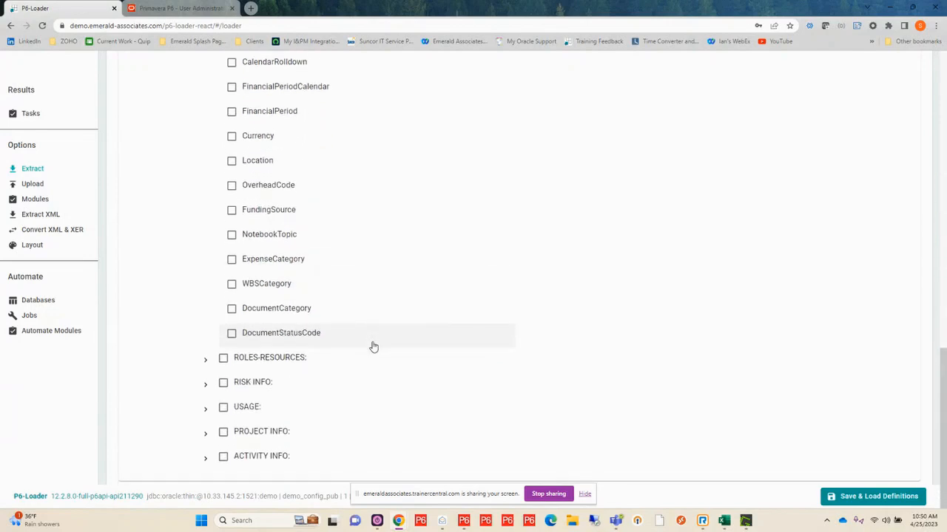
Expand the ROLES-RESOURCES and RISK INFO module groups and look through their modules
{"action": "left_click", "coordinate": [206, 360]}
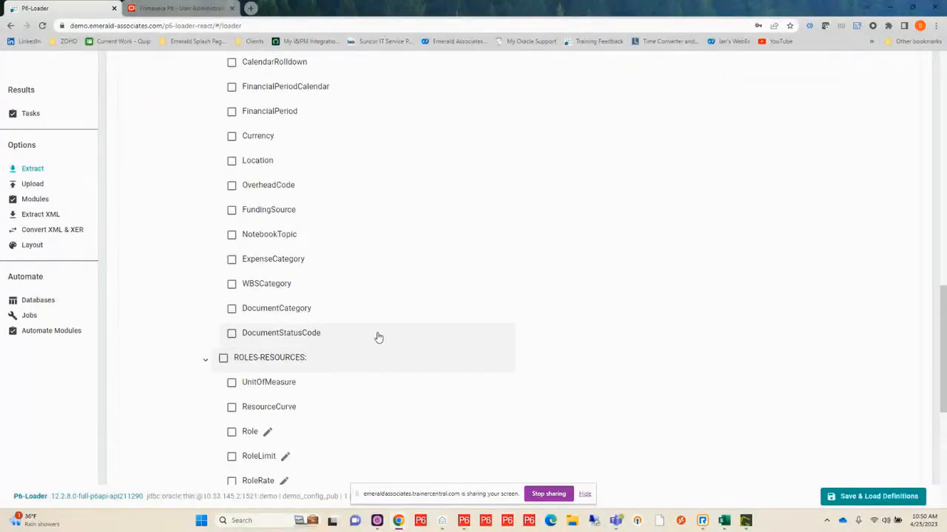
{"action": "scroll", "coordinate": [381, 335], "scroll_direction": "down", "scroll_amount": 3}
{"action": "scroll", "coordinate": [392, 329], "scroll_direction": "down", "scroll_amount": 2}
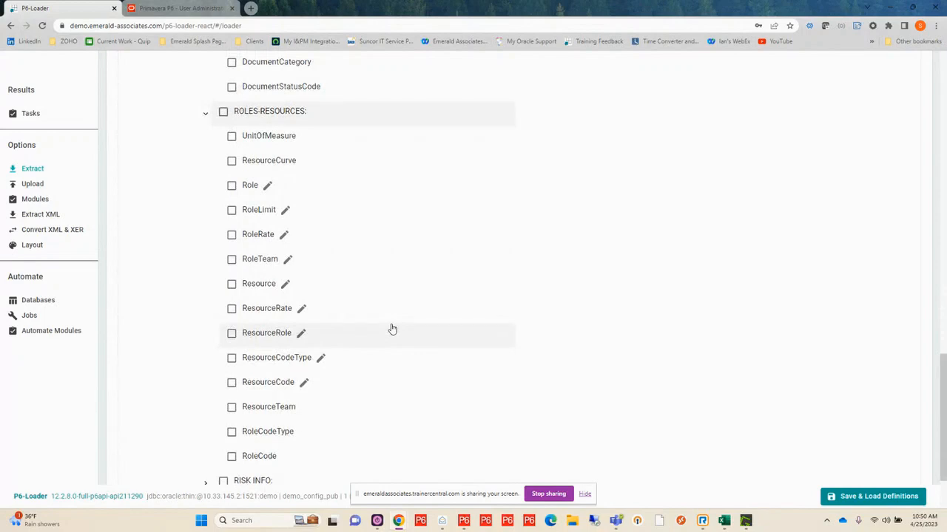
{"action": "scroll", "coordinate": [392, 329], "scroll_direction": "down", "scroll_amount": 2}
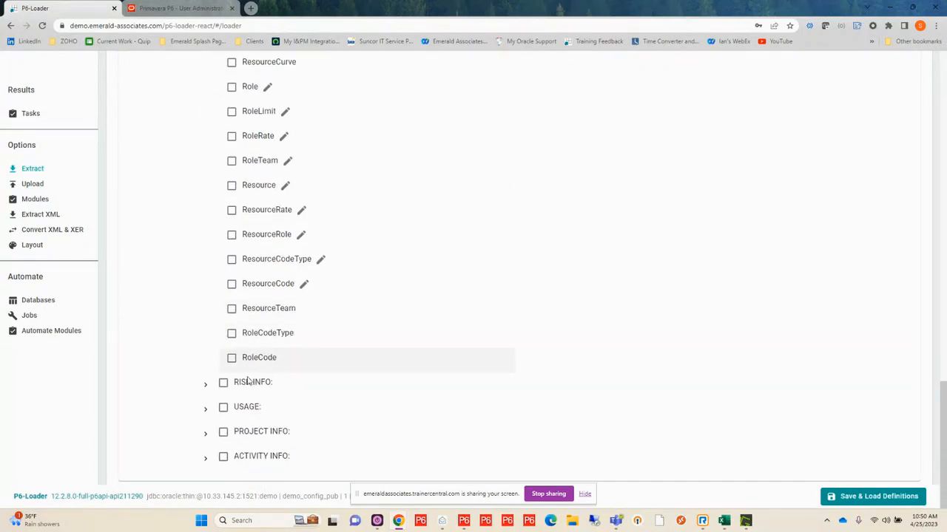
{"action": "left_click", "coordinate": [207, 387]}
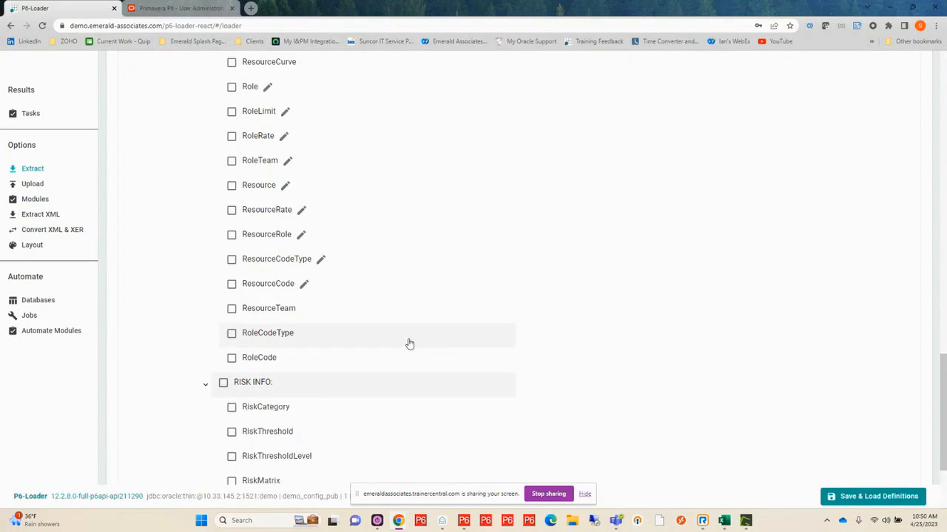
{"action": "scroll", "coordinate": [410, 340], "scroll_direction": "down", "scroll_amount": 3}
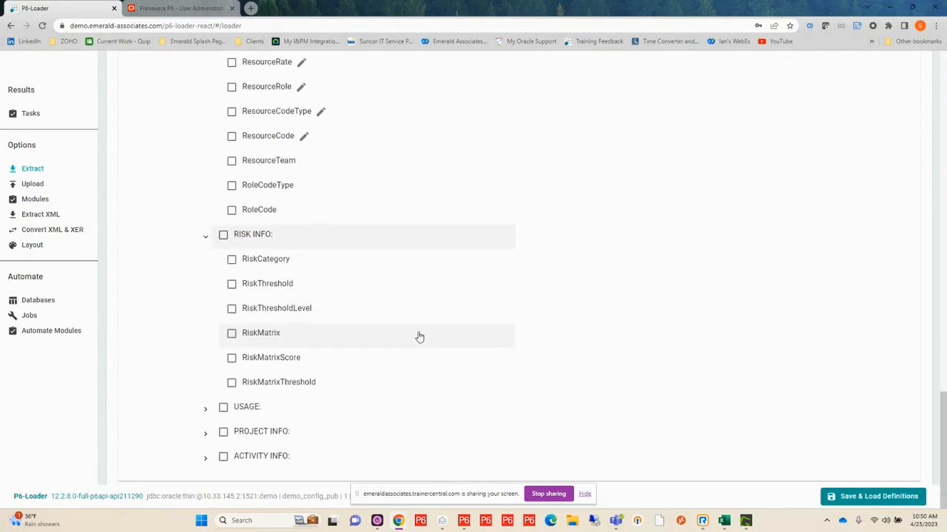
Expand the PROJECT INFO and ACTIVITY INFO module groups and examine the modules they offer
{"action": "left_click", "coordinate": [205, 435]}
{"action": "scroll", "coordinate": [446, 359], "scroll_direction": "down", "scroll_amount": 6}
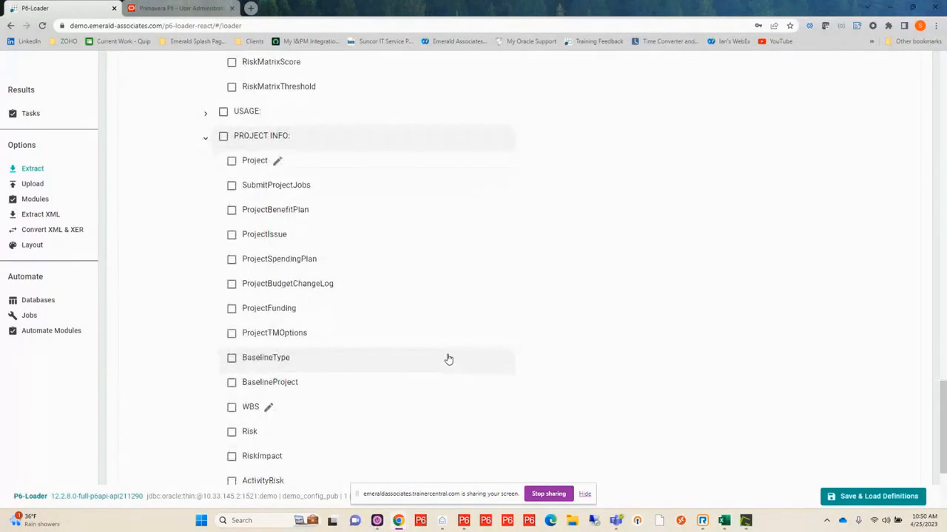
{"action": "scroll", "coordinate": [447, 360], "scroll_direction": "down", "scroll_amount": 3}
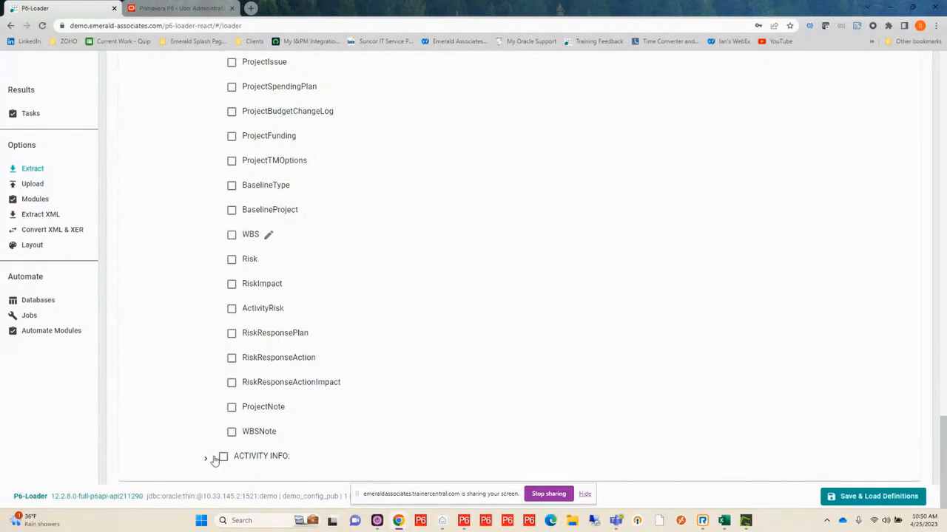
{"action": "left_click", "coordinate": [205, 458]}
{"action": "scroll", "coordinate": [435, 370], "scroll_direction": "down", "scroll_amount": 3}
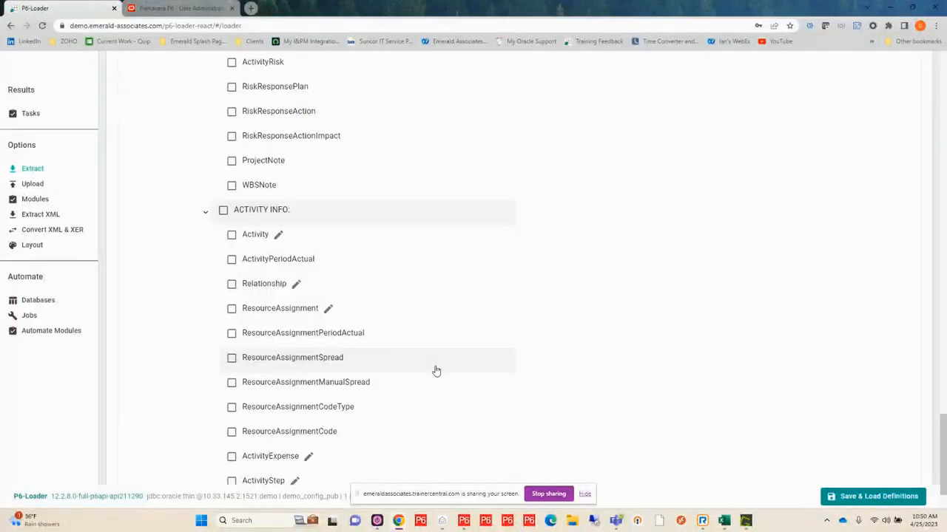
{"action": "scroll", "coordinate": [436, 371], "scroll_direction": "down", "scroll_amount": 1}
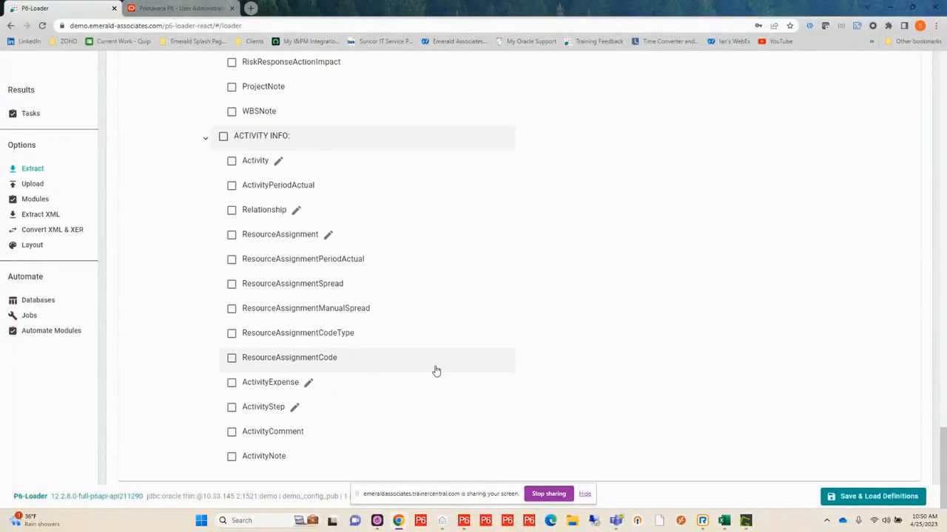
{"action": "scroll", "coordinate": [436, 371], "scroll_direction": "up", "scroll_amount": 3}
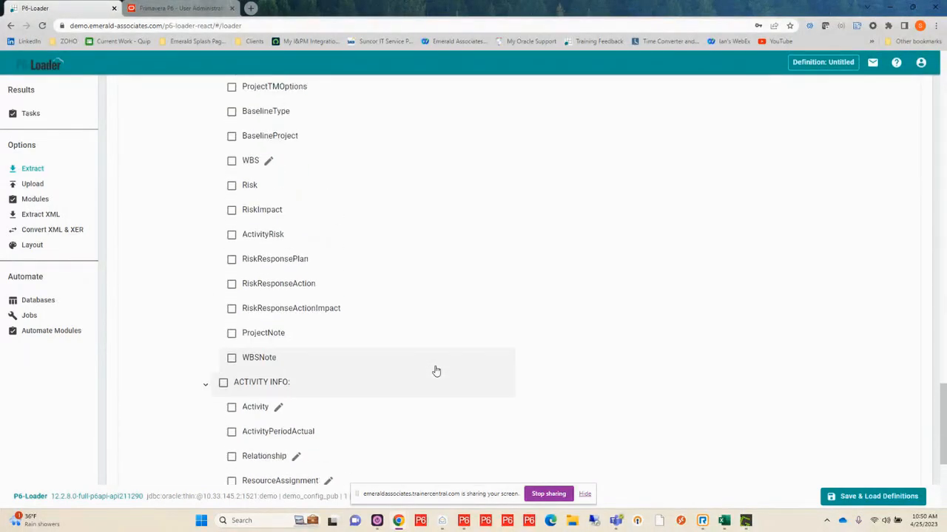
{"action": "scroll", "coordinate": [436, 371], "scroll_direction": "up", "scroll_amount": 4}
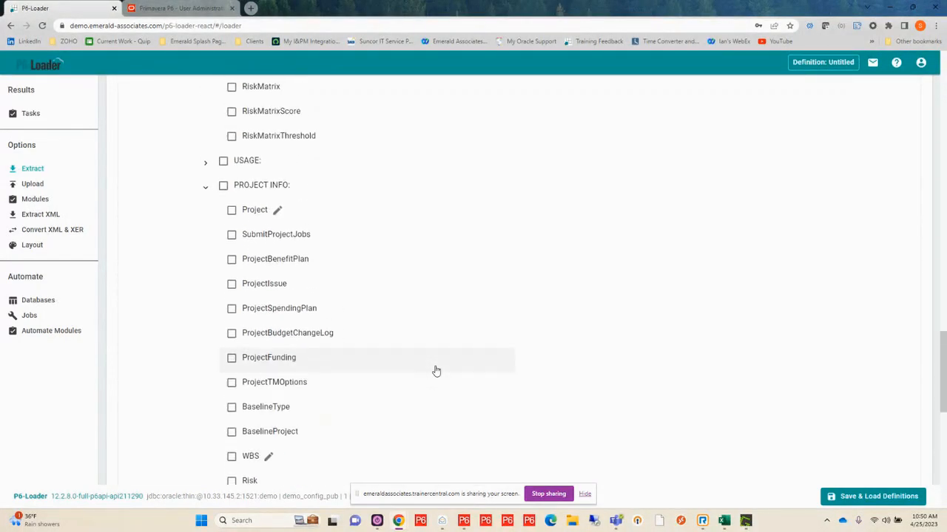
{"action": "scroll", "coordinate": [436, 371], "scroll_direction": "up", "scroll_amount": 5}
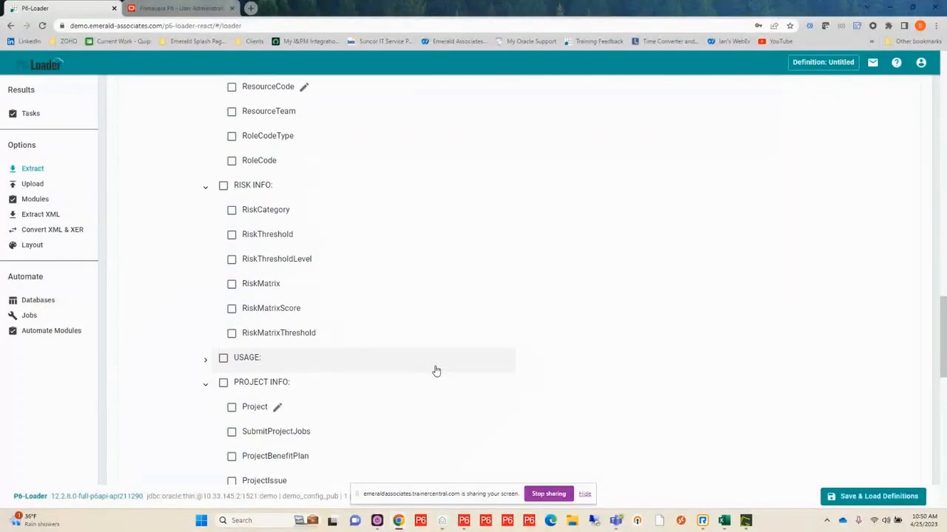
{"action": "scroll", "coordinate": [437, 372], "scroll_direction": "up", "scroll_amount": 10}
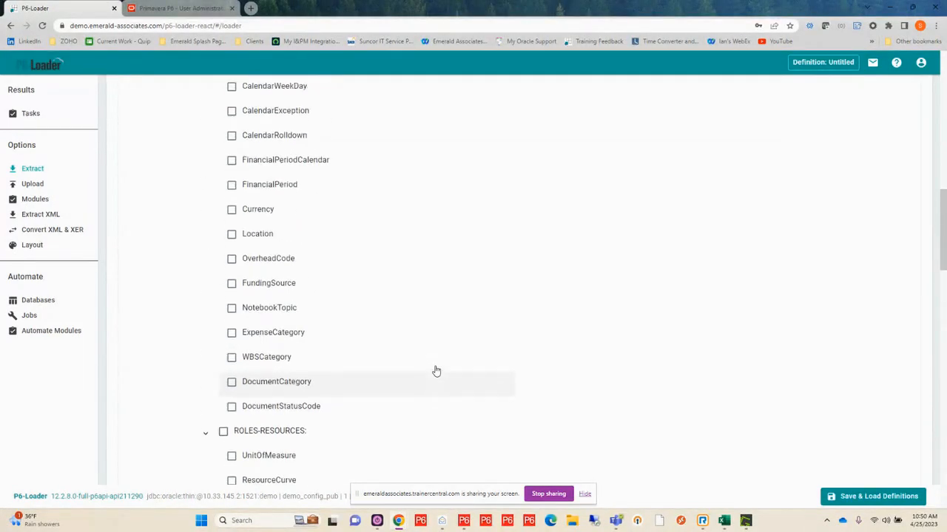
{"action": "scroll", "coordinate": [437, 371], "scroll_direction": "up", "scroll_amount": 5}
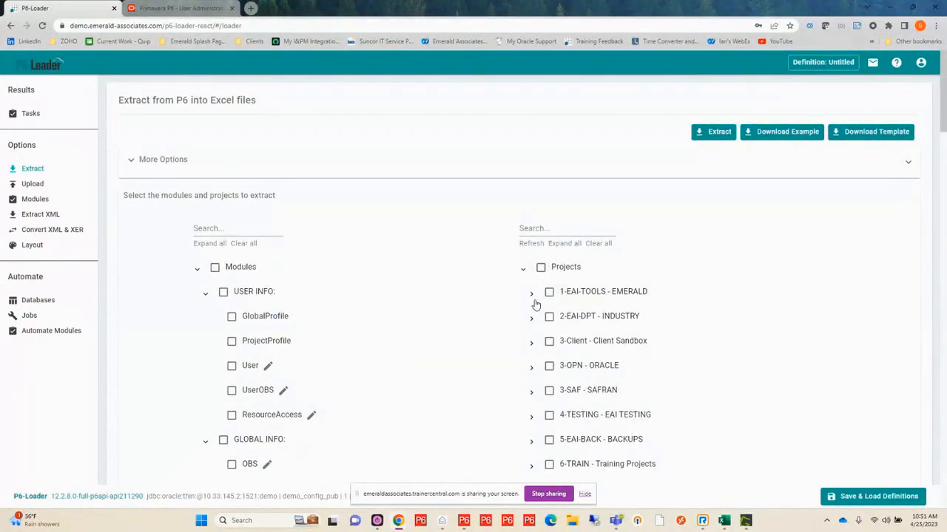
Search the project tree for "p6-l", look over the matching projects, and clear the search
{"action": "left_click", "coordinate": [546, 229]}
{"action": "type", "text": "p6-l"}
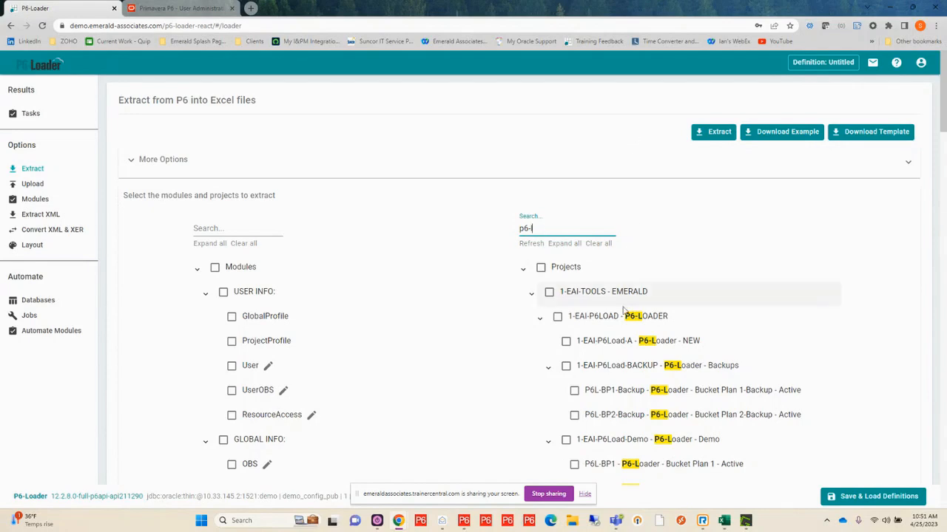
{"action": "scroll", "coordinate": [630, 400], "scroll_direction": "down", "scroll_amount": 3}
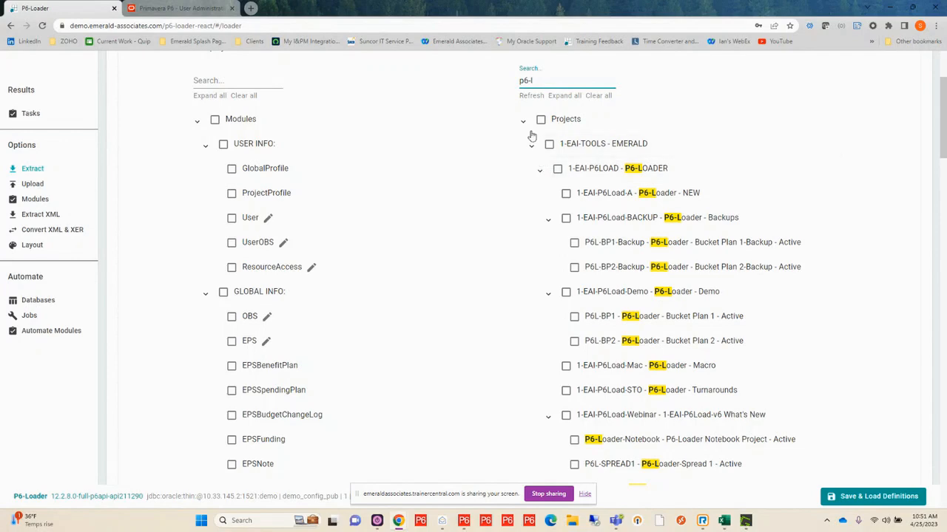
{"action": "key", "text": "BackSpace"}
{"action": "key", "text": "BackSpace"}
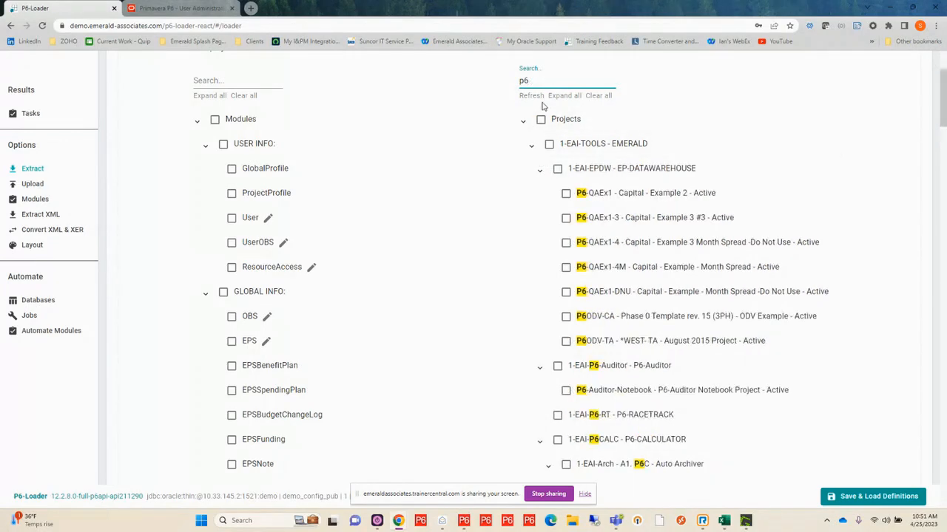
{"action": "key", "text": "BackSpace"}
{"action": "key", "text": "BackSpace"}
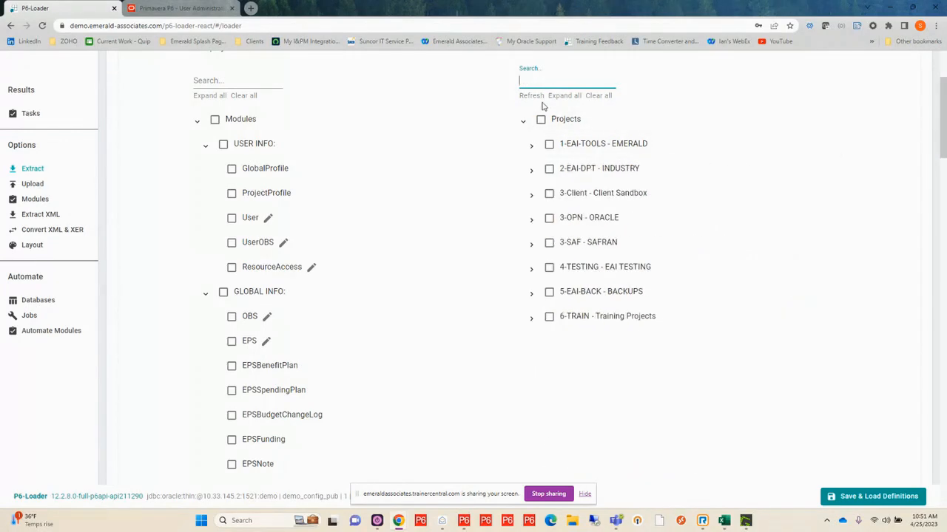
Expand 1-EAI-TOOLS, 1-EAI-P6LOAD and 1-EAI-P6Load-Demo in the project tree and select all projects under 1-EAI-P6Load-Demo for extraction
{"action": "left_click", "coordinate": [531, 148]}
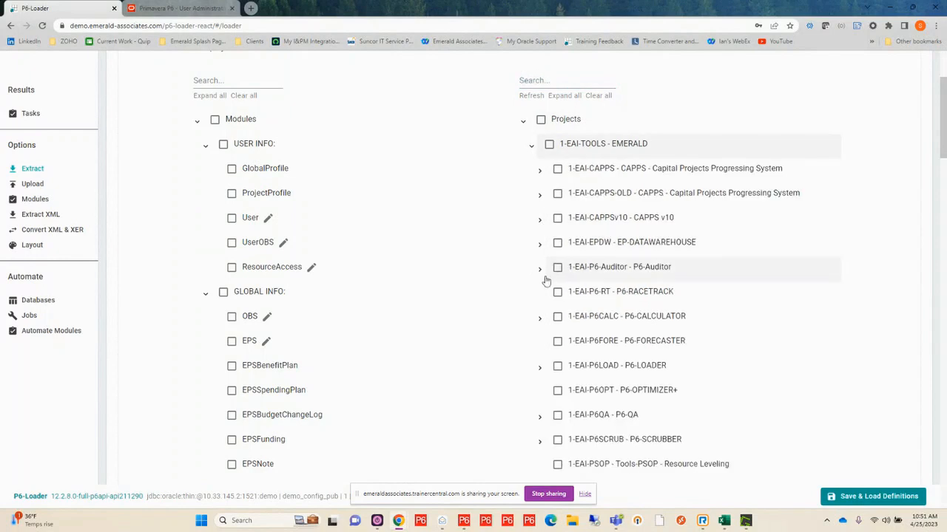
{"action": "left_click", "coordinate": [541, 373]}
{"action": "scroll", "coordinate": [510, 330], "scroll_direction": "down", "scroll_amount": 3}
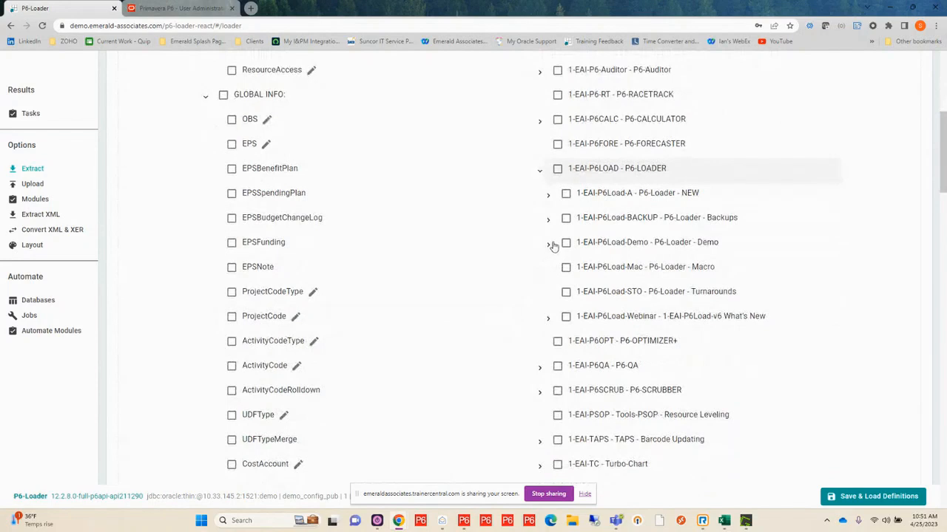
{"action": "left_click", "coordinate": [549, 244]}
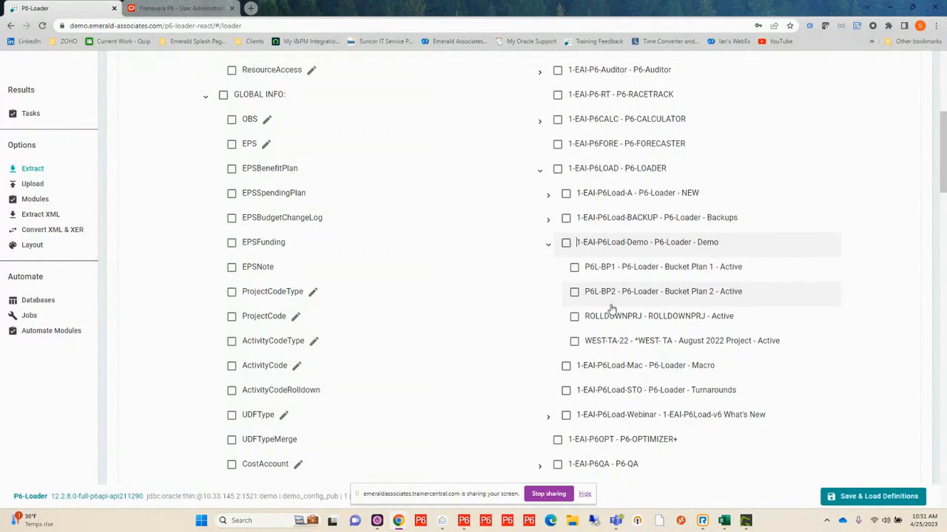
{"action": "left_click", "coordinate": [574, 267]}
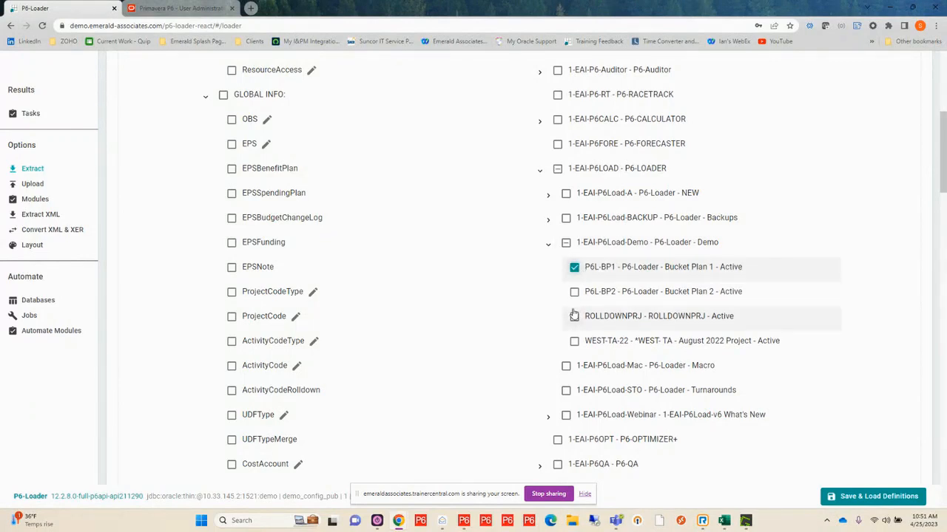
{"action": "left_click", "coordinate": [575, 292]}
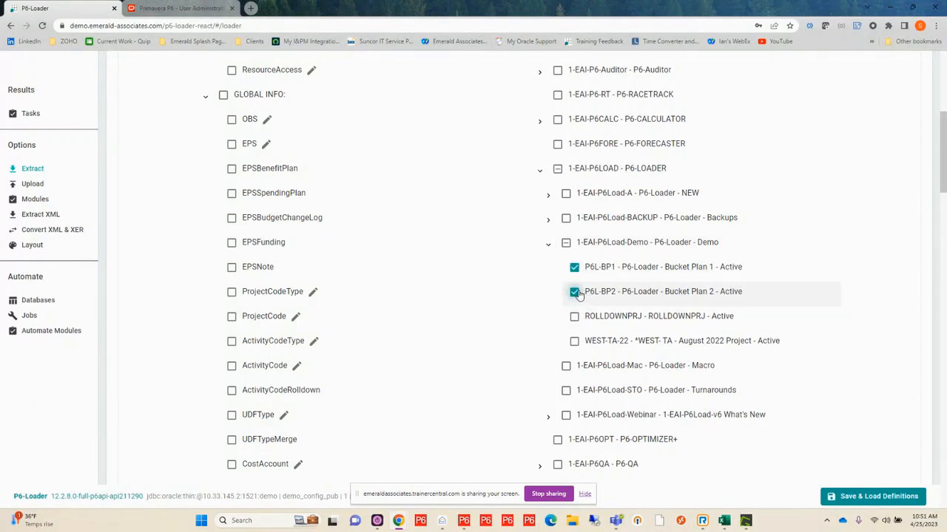
{"action": "left_click", "coordinate": [565, 243]}
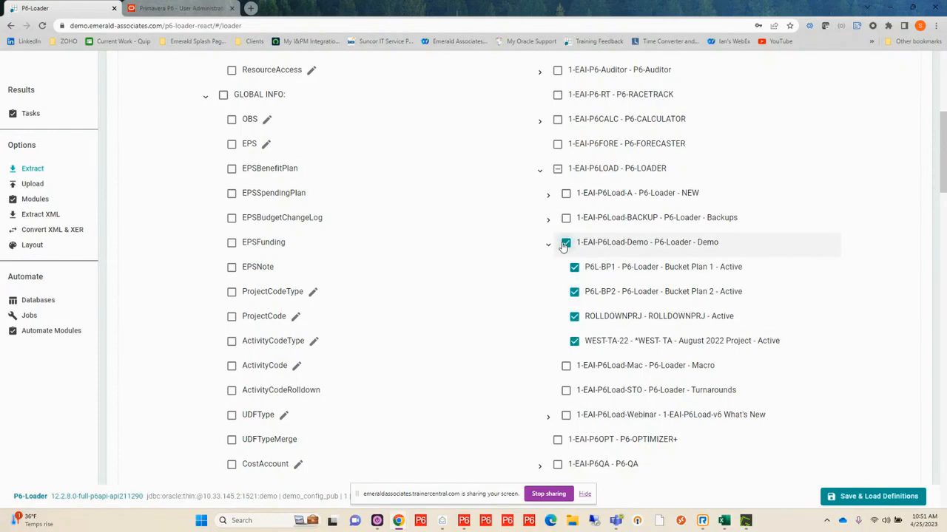
Try selecting only P6L-BP1 under 1-EAI-P6Load-Demo, and leave every project in that group deselected
{"action": "left_click", "coordinate": [565, 243]}
{"action": "left_click", "coordinate": [575, 267]}
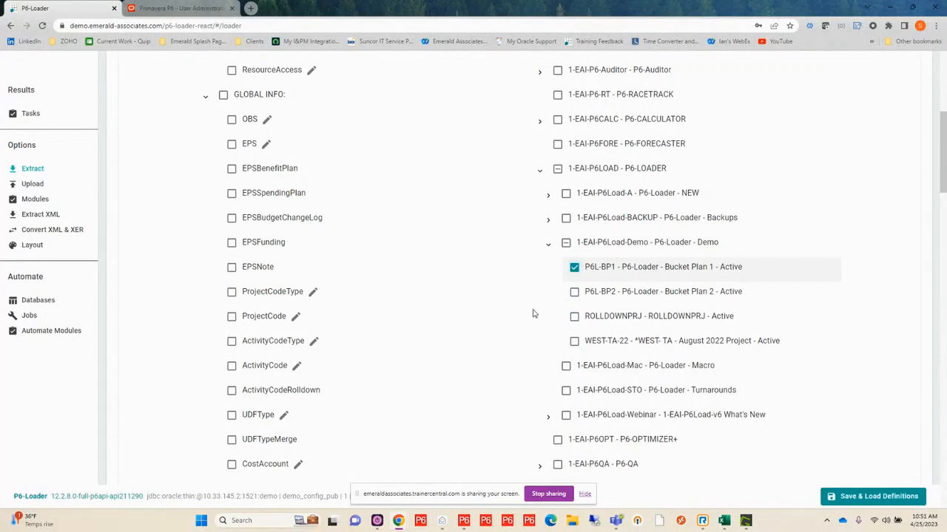
{"action": "left_click", "coordinate": [566, 243]}
{"action": "left_click", "coordinate": [565, 244]}
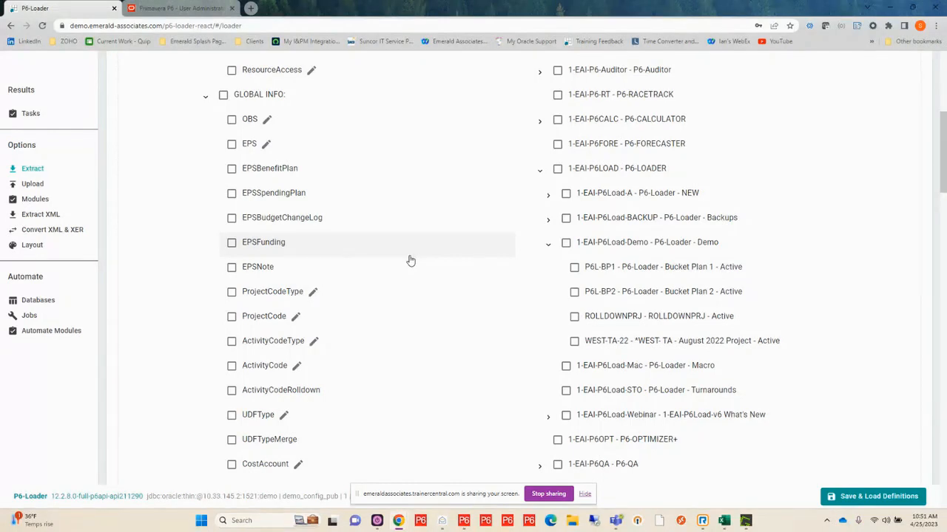
Select the OBS and EPS modules under GLOBAL INFO and run the extraction into Excel files
{"action": "scroll", "coordinate": [411, 260], "scroll_direction": "up", "scroll_amount": 1}
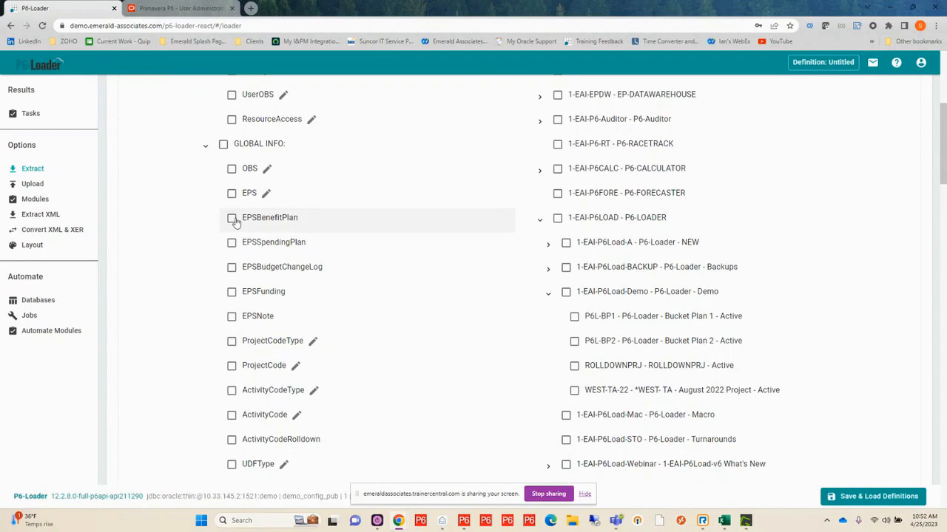
{"action": "left_click", "coordinate": [231, 169]}
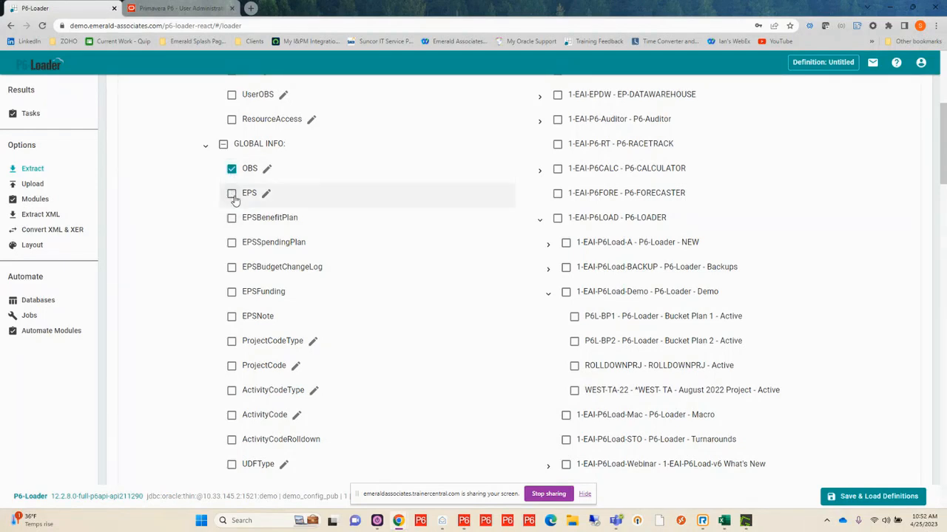
{"action": "left_click", "coordinate": [232, 195]}
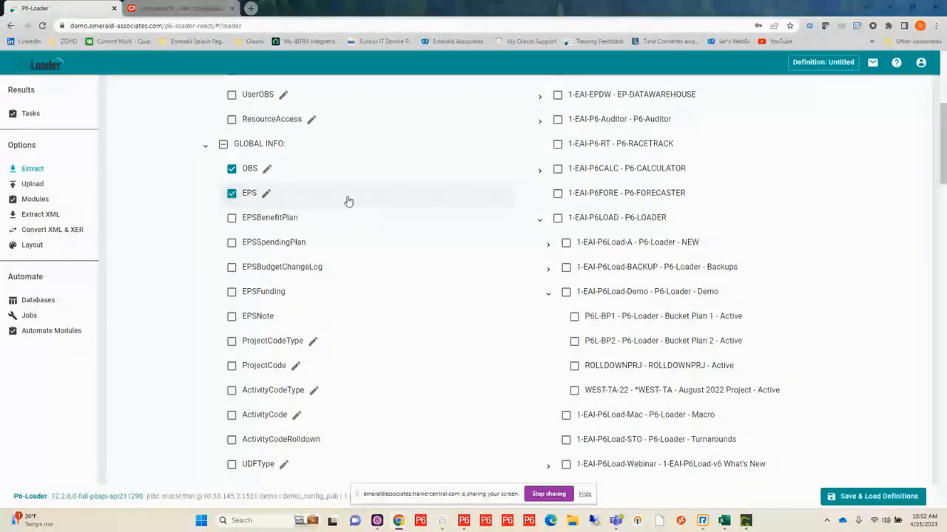
{"action": "scroll", "coordinate": [518, 210], "scroll_direction": "up", "scroll_amount": 1}
{"action": "scroll", "coordinate": [517, 211], "scroll_direction": "up", "scroll_amount": 4}
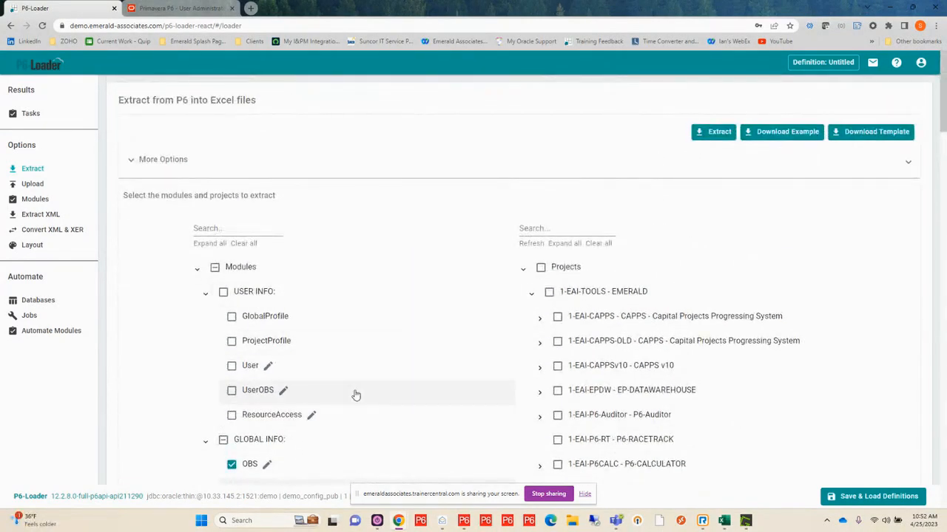
{"action": "left_click", "coordinate": [715, 133]}
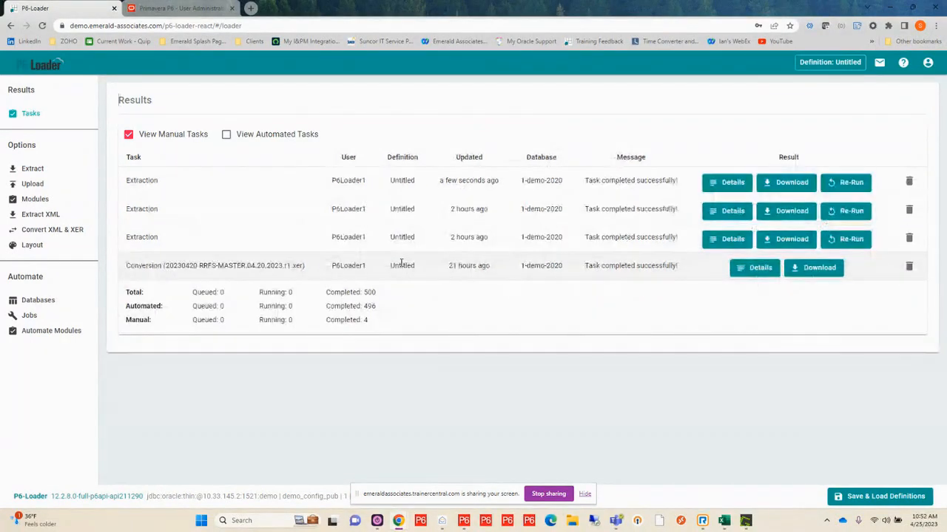
Download the newest extraction result, enable editing of the workbook in Excel, and view its EPS and OBS sheets
{"action": "left_click", "coordinate": [780, 185]}
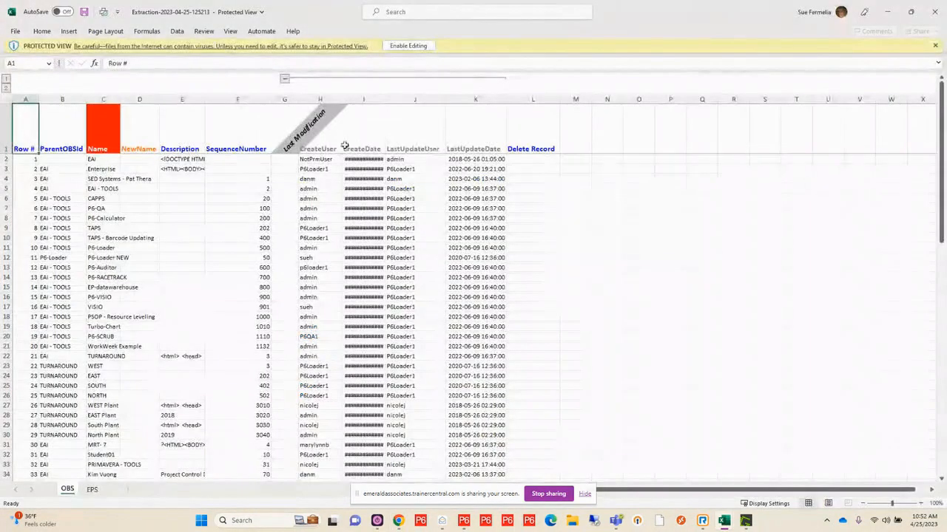
{"action": "left_click", "coordinate": [408, 46]}
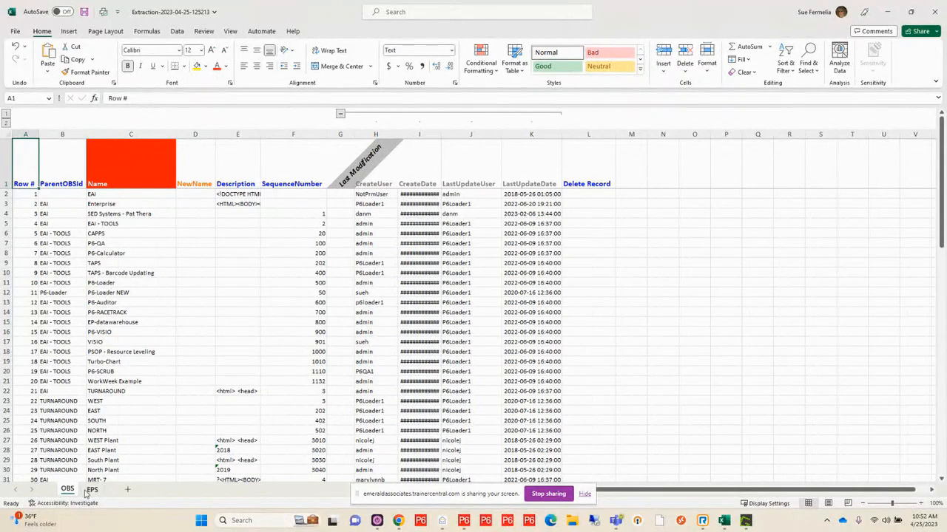
{"action": "left_click", "coordinate": [92, 491]}
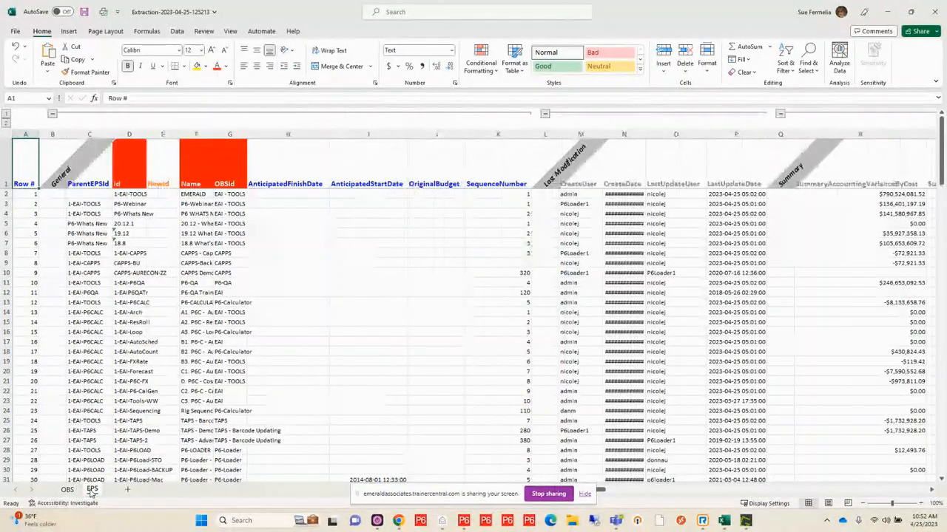
{"action": "left_click", "coordinate": [67, 490]}
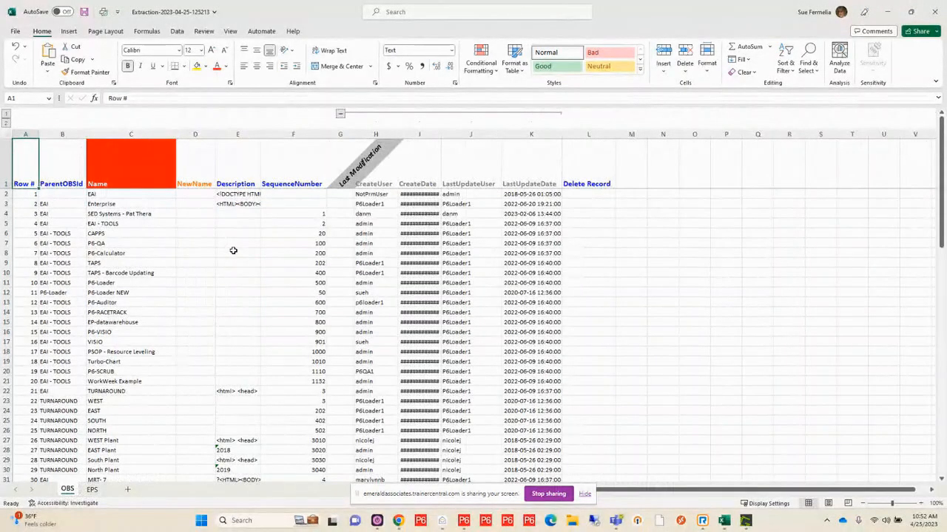
On the OBS sheet, fit the CreateDate column to its contents and enter "Emerald" as the NewName for the EAI record
{"action": "double_click", "coordinate": [442, 134]}
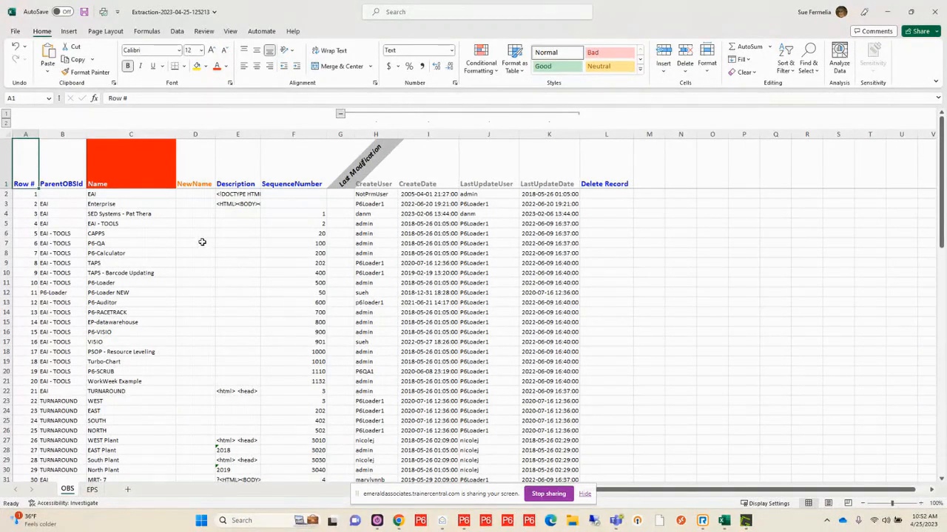
{"action": "left_click", "coordinate": [140, 168]}
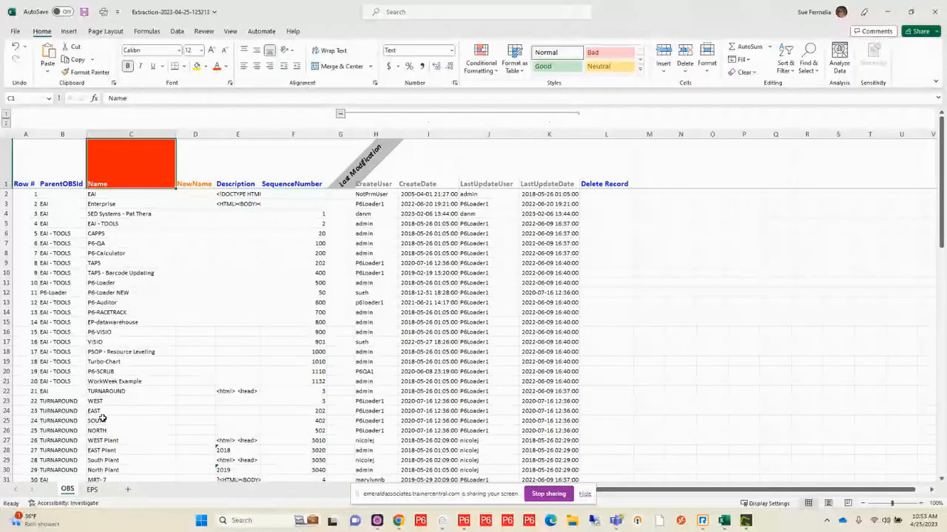
{"action": "left_click", "coordinate": [191, 169]}
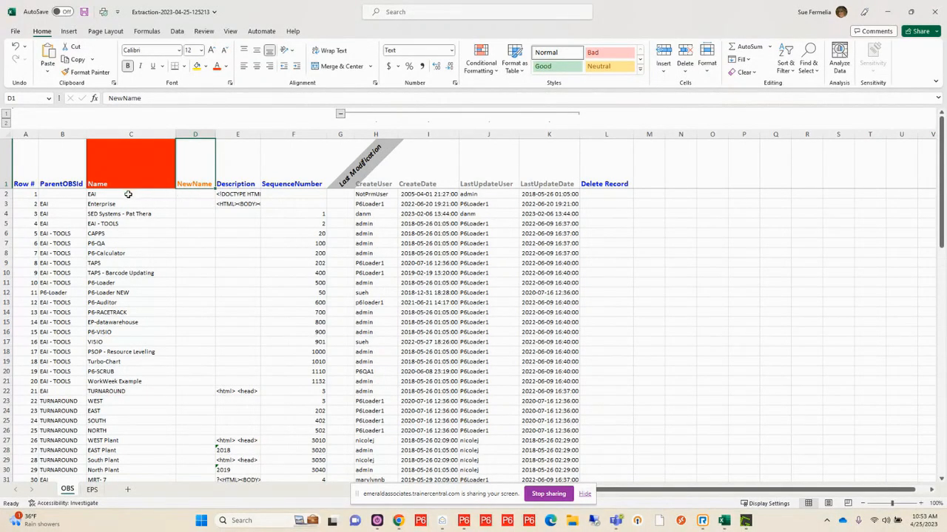
{"action": "left_click", "coordinate": [192, 193]}
{"action": "type", "text": "E"}
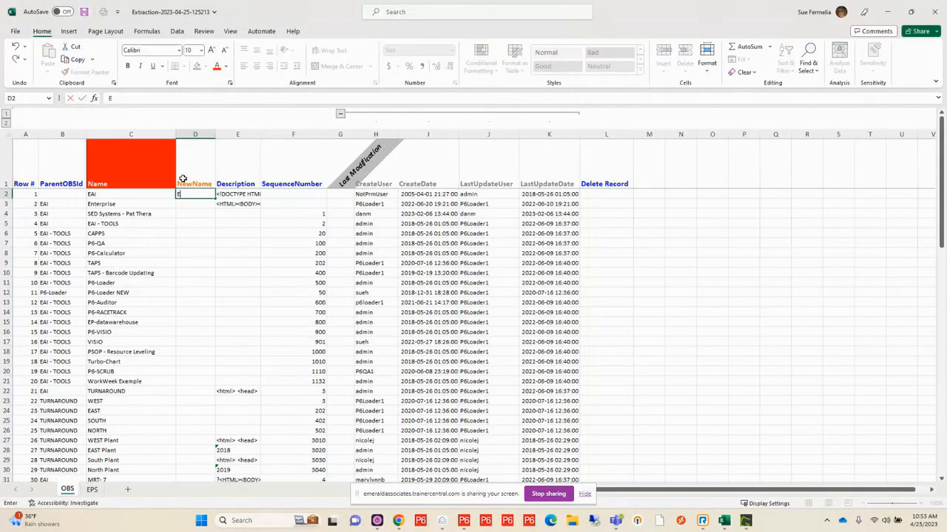
{"action": "type", "text": "merald"}
Delete the Last Modification column group, from its heading column through LastUpdateDate, on the OBS sheet
{"action": "left_click_drag", "start_coordinate": [338, 153], "coordinate": [501, 156]}
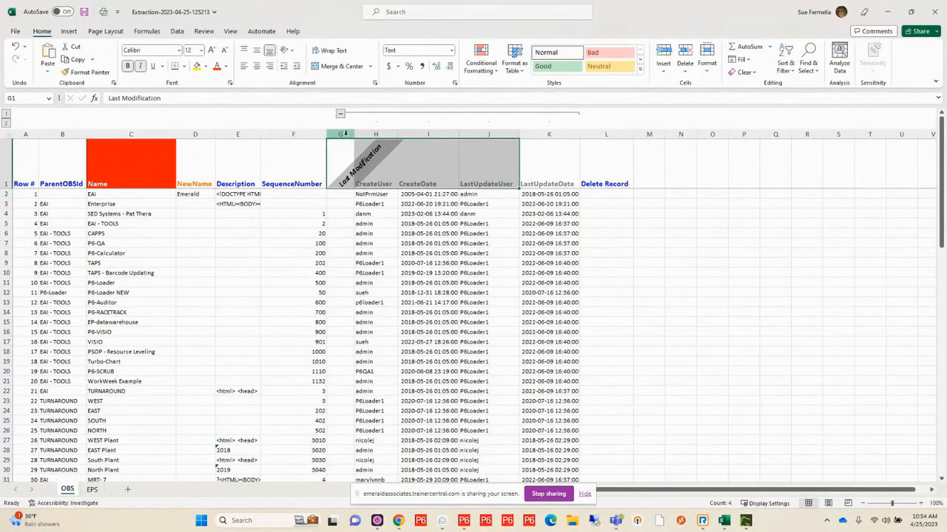
{"action": "left_click_drag", "start_coordinate": [344, 133], "coordinate": [543, 133]}
{"action": "right_click", "coordinate": [509, 171]}
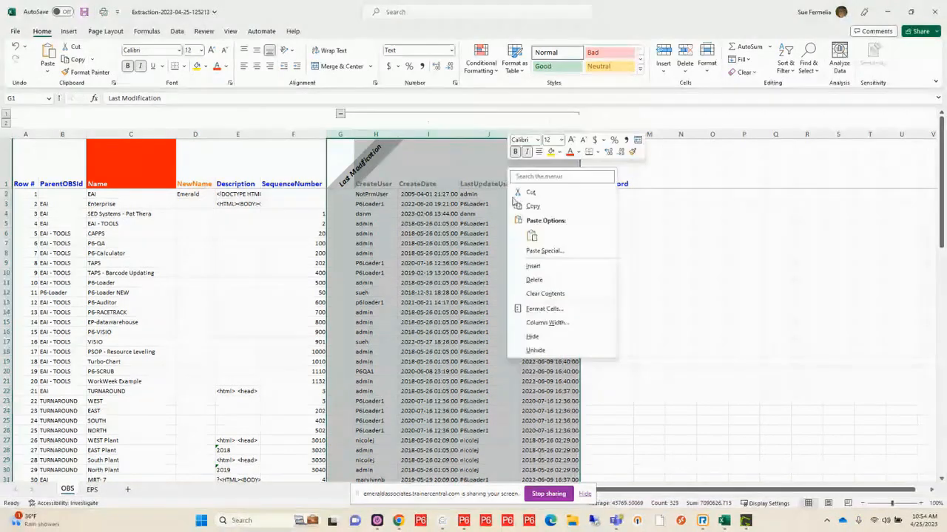
{"action": "left_click", "coordinate": [533, 279]}
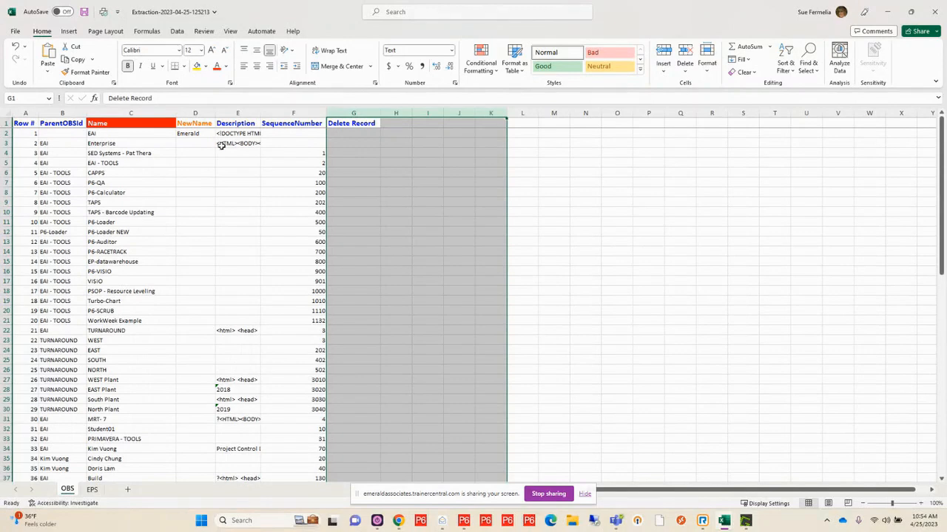
Set the Description of the EAST Plant record on the OBS sheet to 2019
{"action": "left_click", "coordinate": [244, 390]}
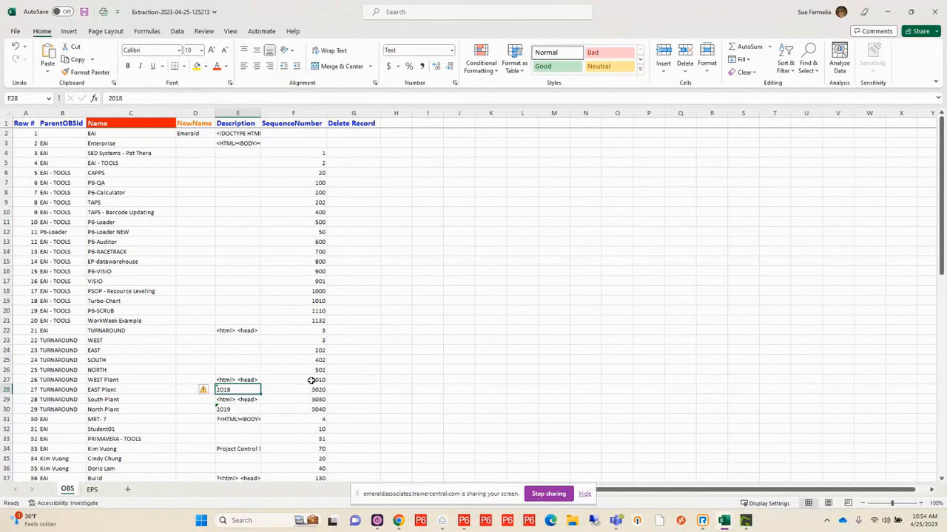
{"action": "type", "text": "2019"}
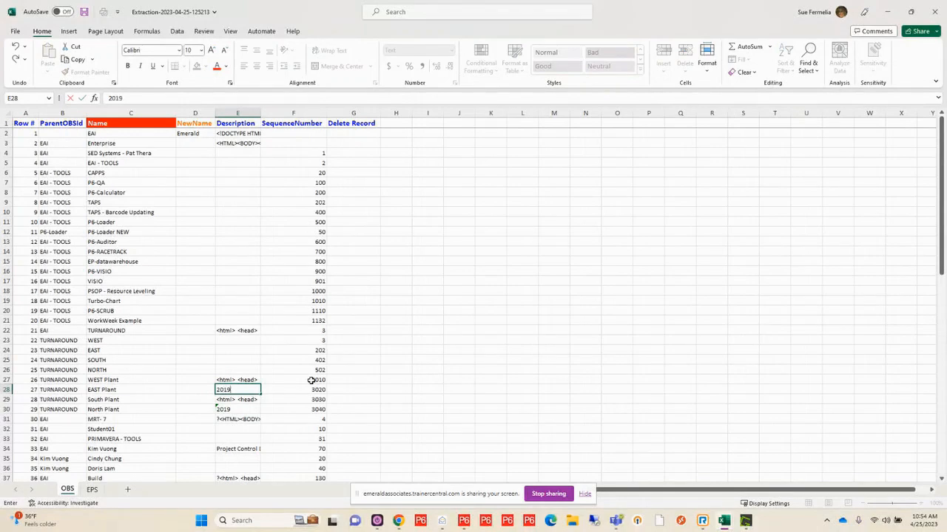
{"action": "key", "text": "Tab"}
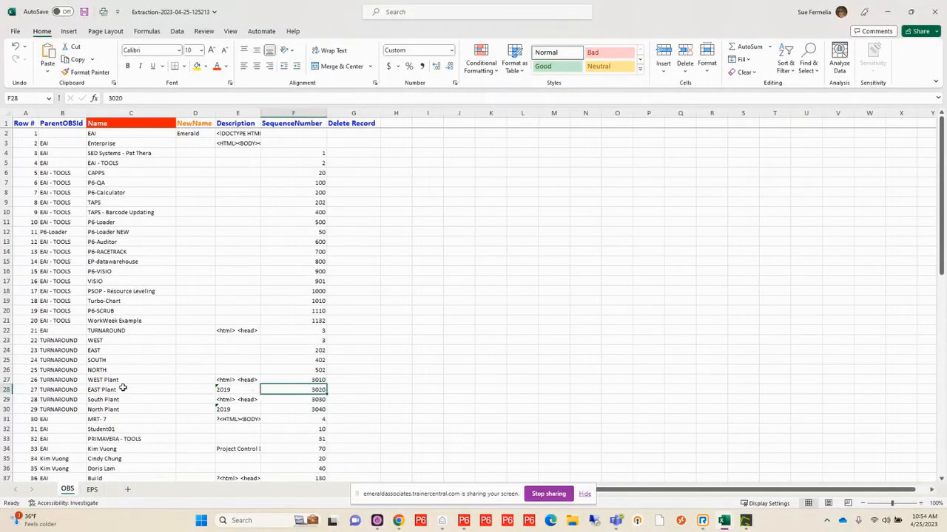
On the EPS sheet, fit the widths of the Id, Name and OBSId columns to their contents
{"action": "left_click", "coordinate": [92, 490]}
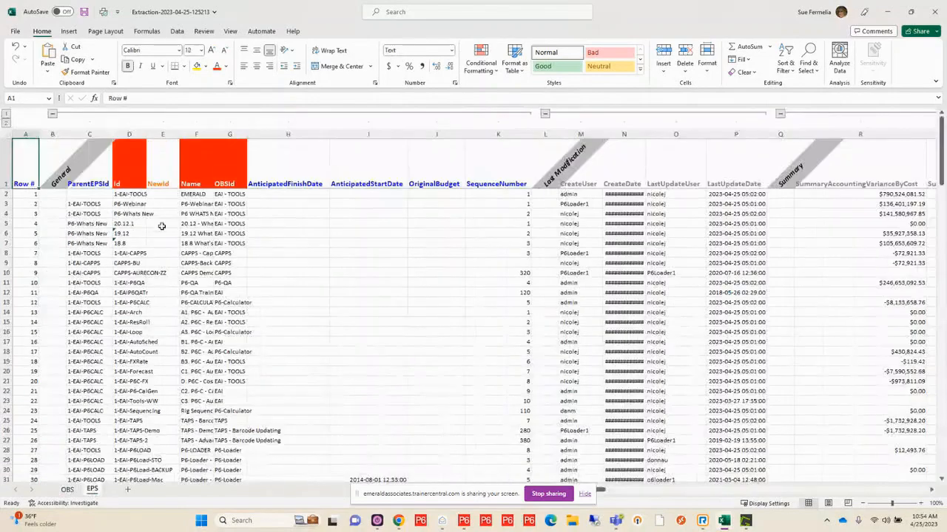
{"action": "double_click", "coordinate": [147, 131]}
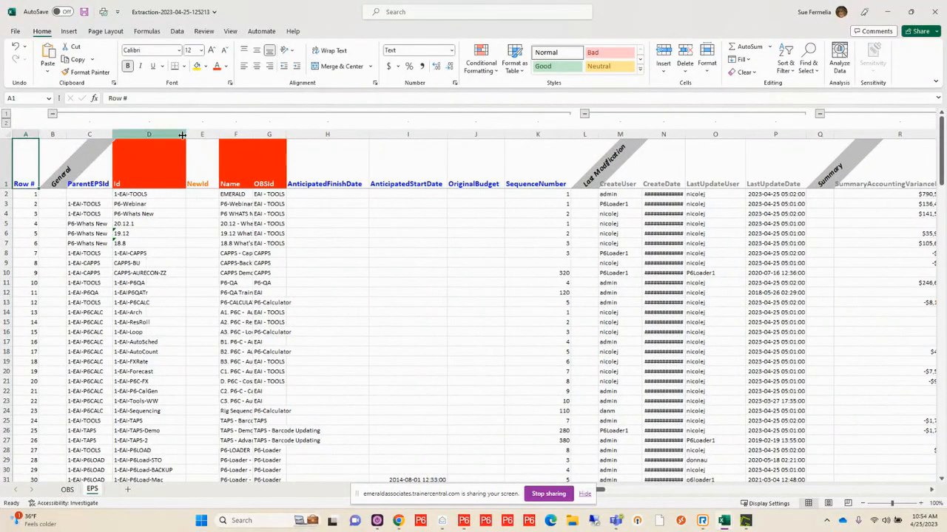
{"action": "double_click", "coordinate": [256, 133]}
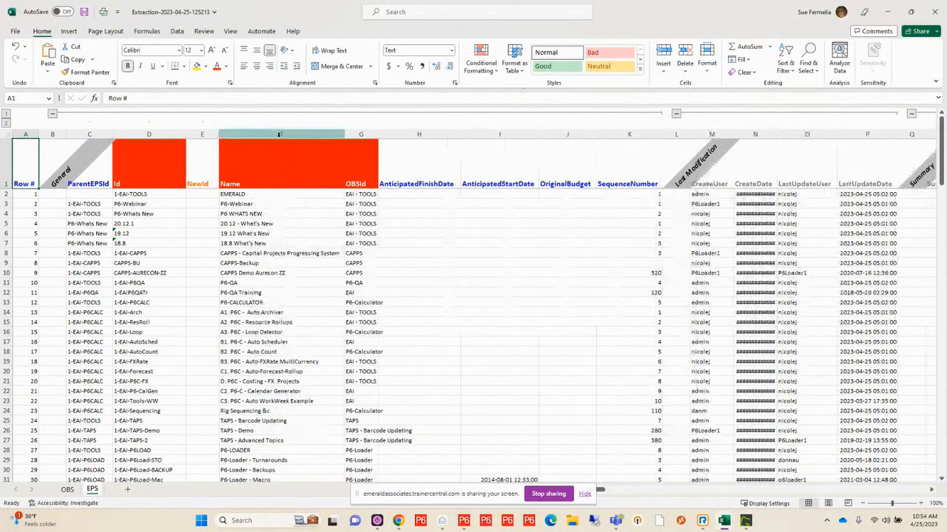
{"action": "double_click", "coordinate": [378, 134]}
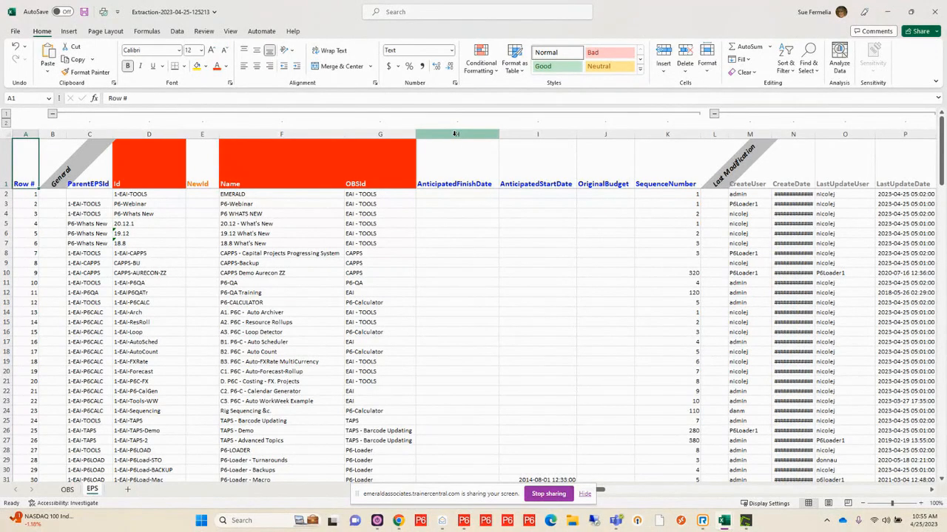
Delete the AnticipatedFinishDate and AnticipatedStartDate columns from the EPS sheet
{"action": "left_click", "coordinate": [455, 134]}
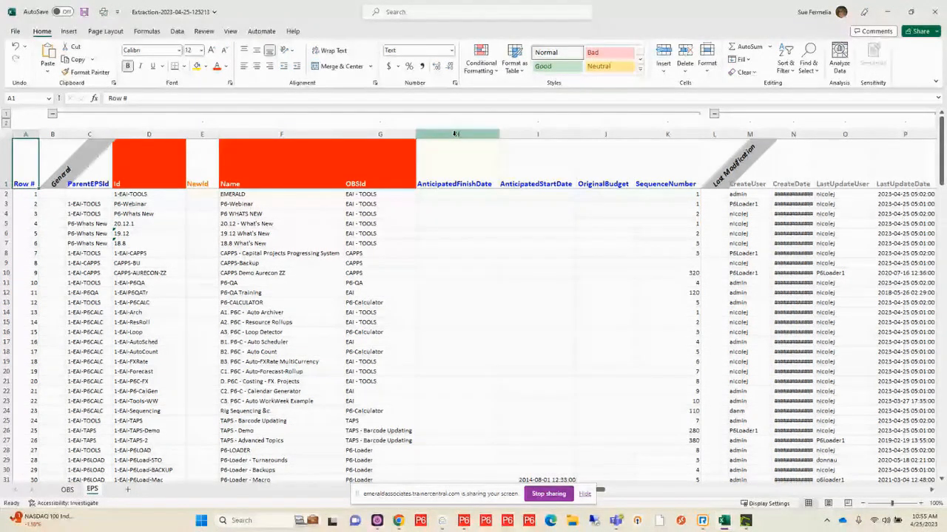
{"action": "left_click_drag", "start_coordinate": [455, 134], "coordinate": [513, 184]}
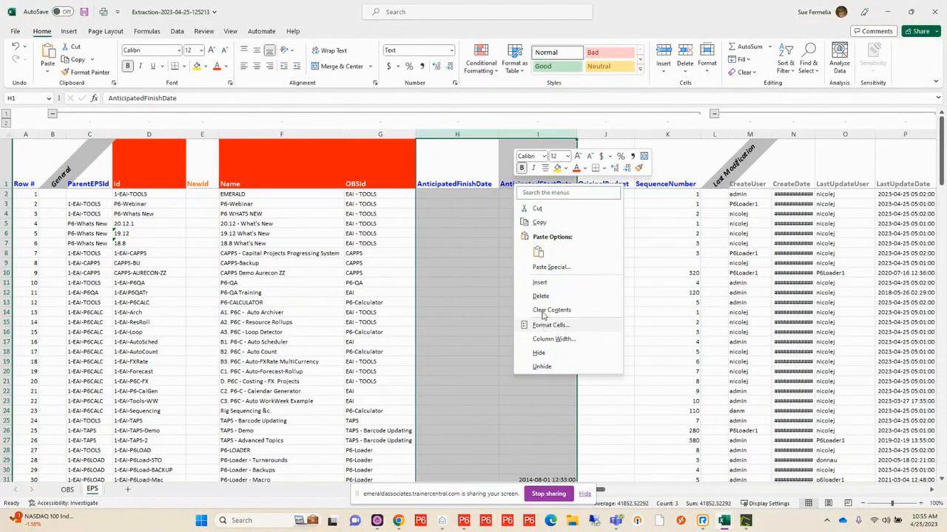
{"action": "left_click", "coordinate": [541, 296]}
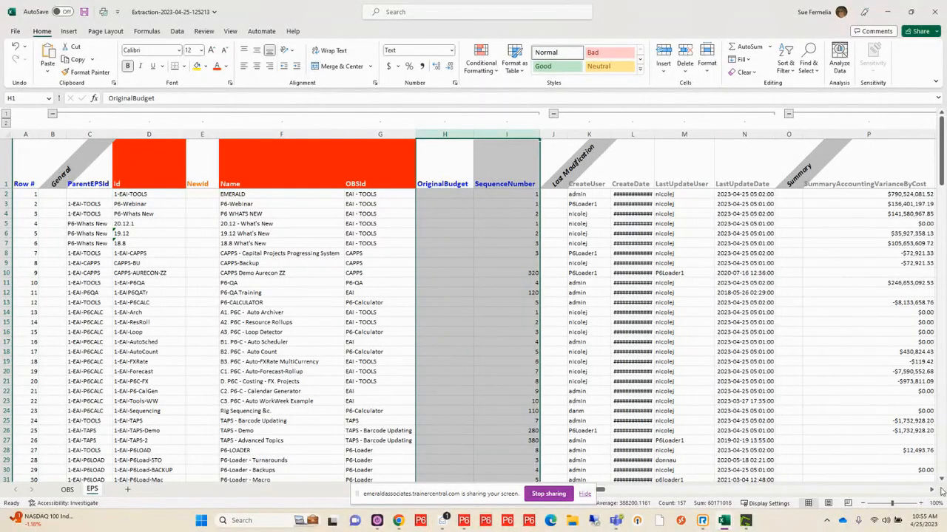
Look through the Summary columns of the EPS sheet and close the workbook without saving the changes
{"action": "left_click_drag", "start_coordinate": [931, 493], "coordinate": [931, 493]}
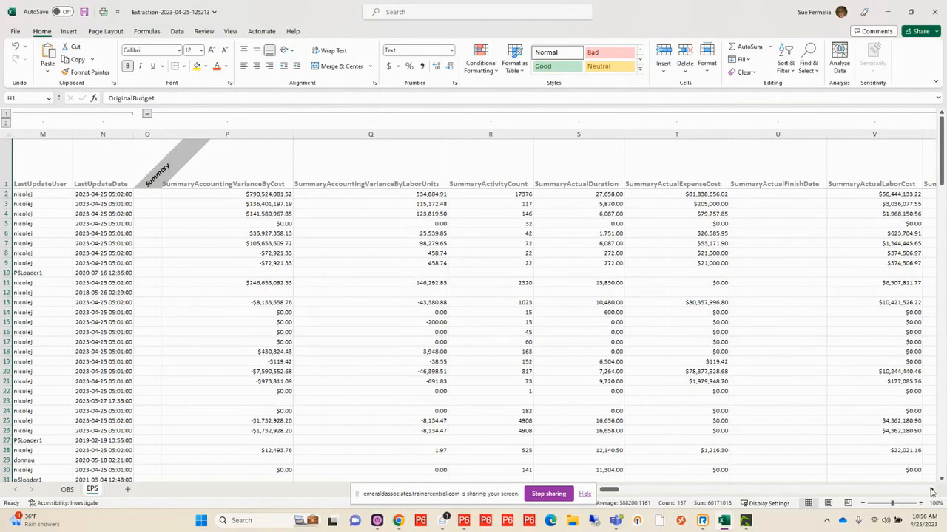
{"action": "left_click_drag", "start_coordinate": [931, 492], "coordinate": [932, 492]}
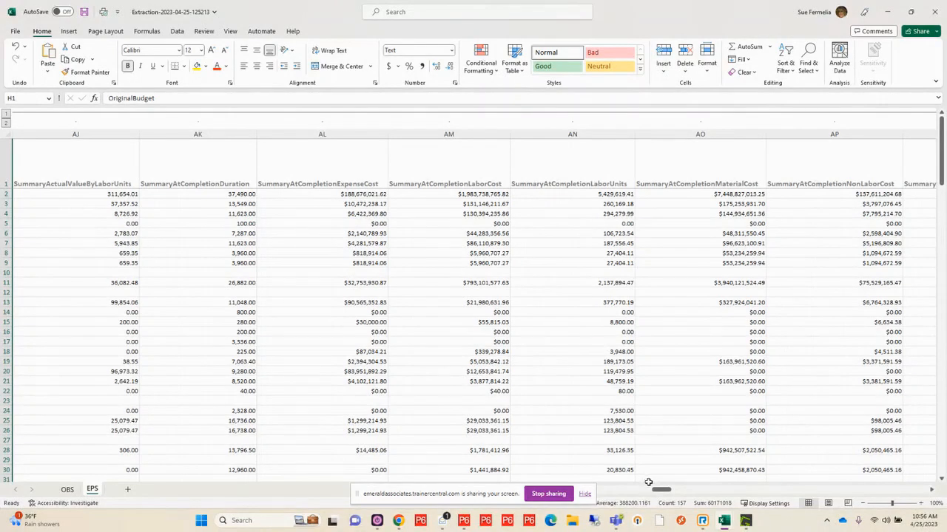
{"action": "left_click_drag", "start_coordinate": [660, 492], "coordinate": [414, 492]}
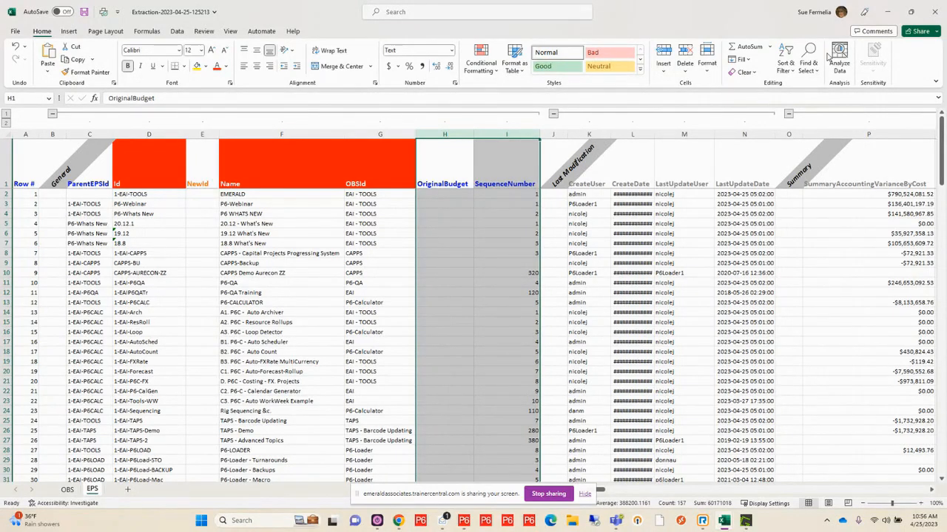
{"action": "left_click", "coordinate": [935, 12]}
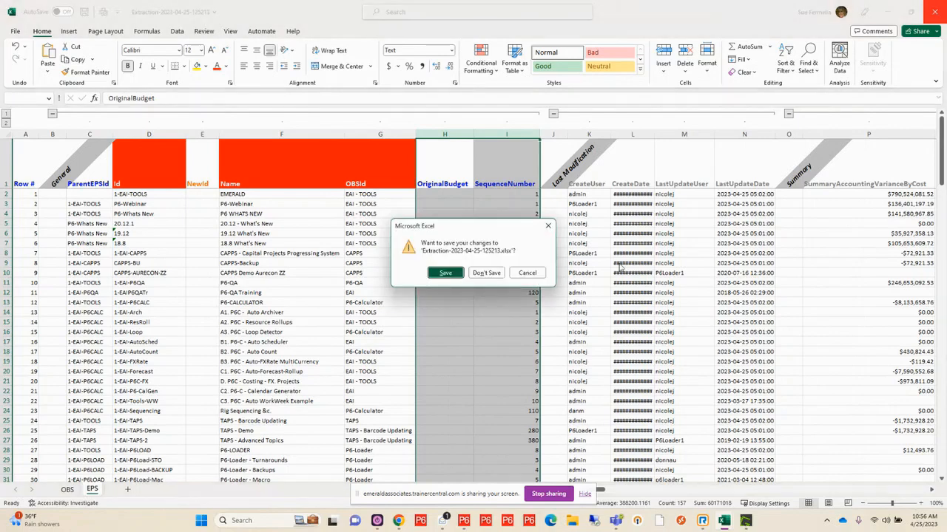
{"action": "left_click", "coordinate": [486, 273]}
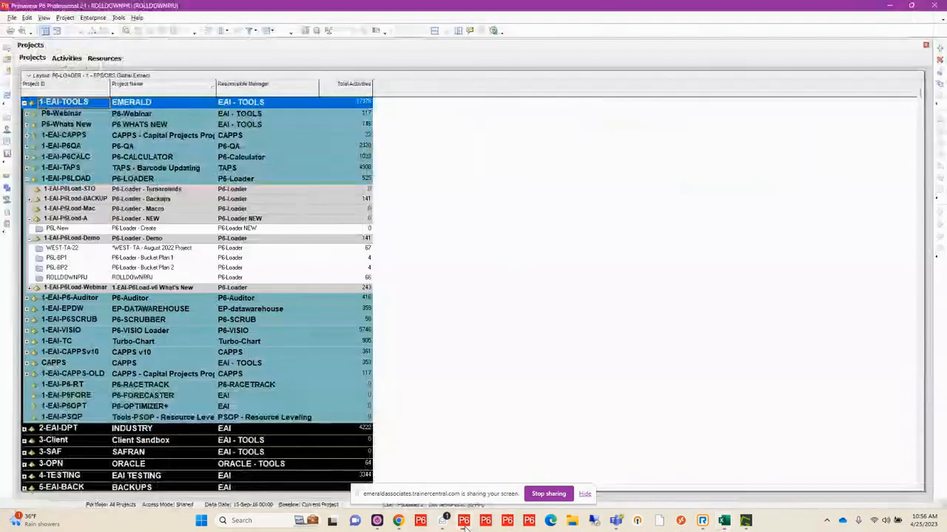
Switch to Primavera P6 and display the activities of the ROLLDOWNPRJ project
{"action": "left_click", "coordinate": [466, 521]}
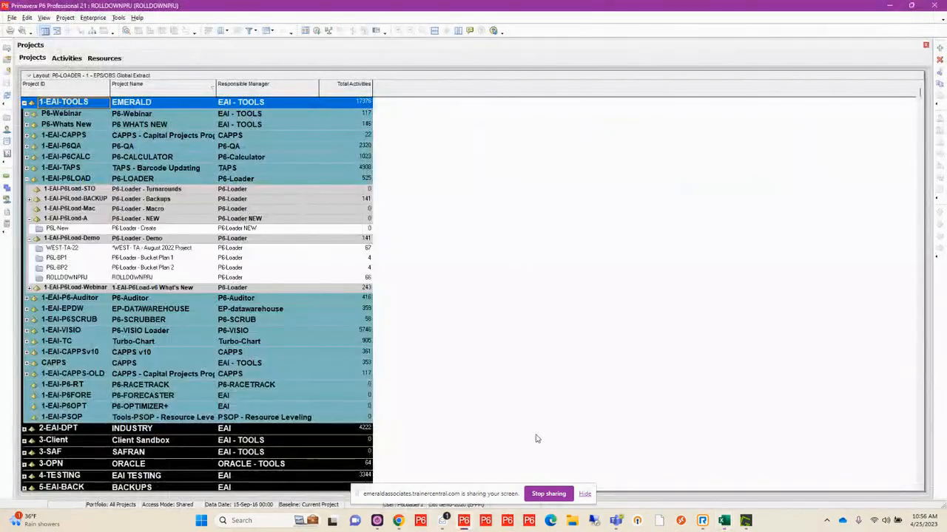
{"action": "left_click", "coordinate": [65, 279]}
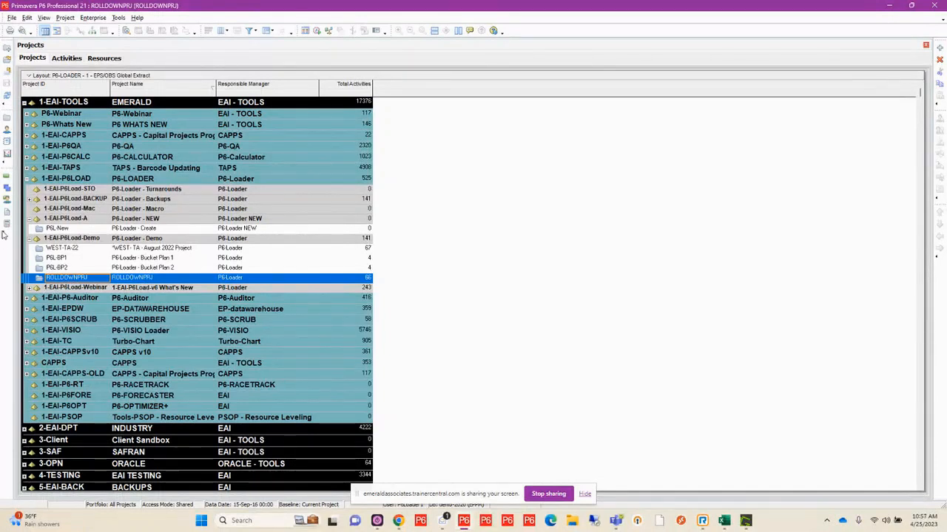
{"action": "left_click", "coordinate": [6, 178]}
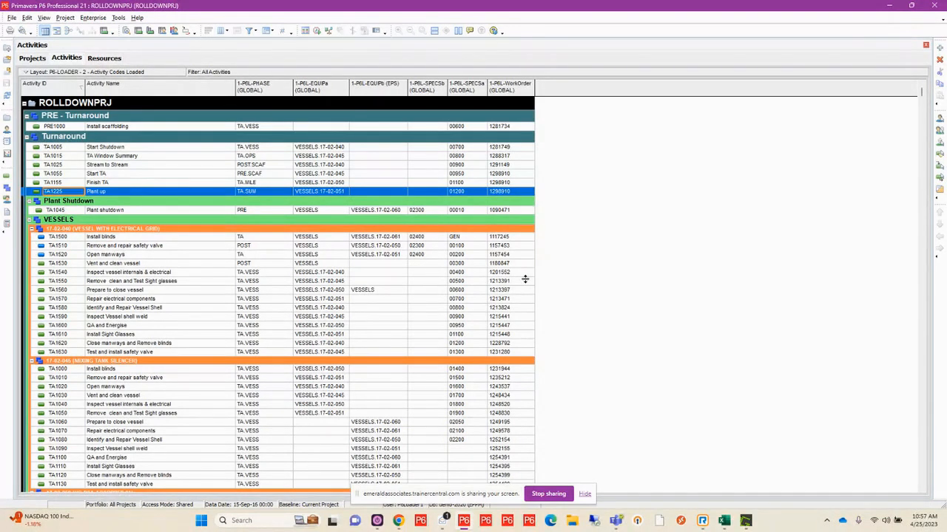
Switch to P6-Loader and include the ActivityCodeTypeUsage module from the USAGE group in the extract to Excel
{"action": "mouse_move", "coordinate": [397, 521]}
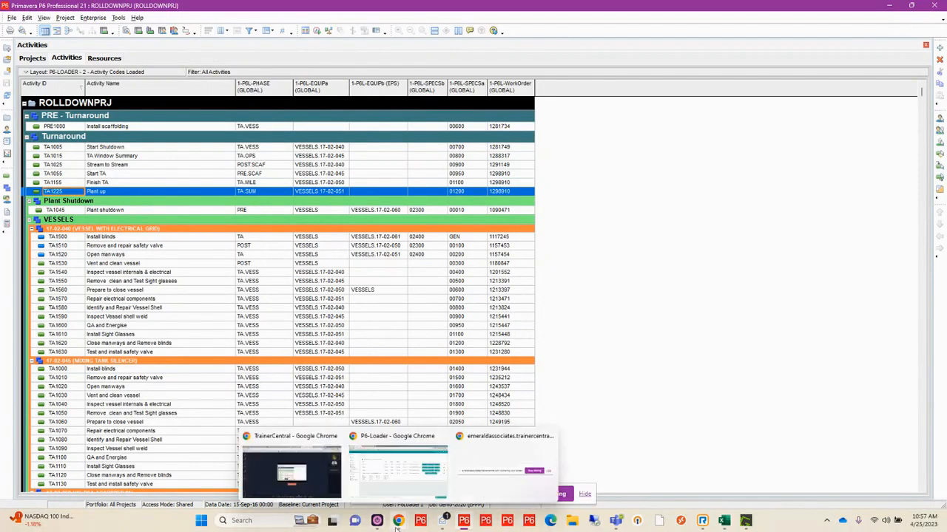
{"action": "left_click", "coordinate": [392, 481]}
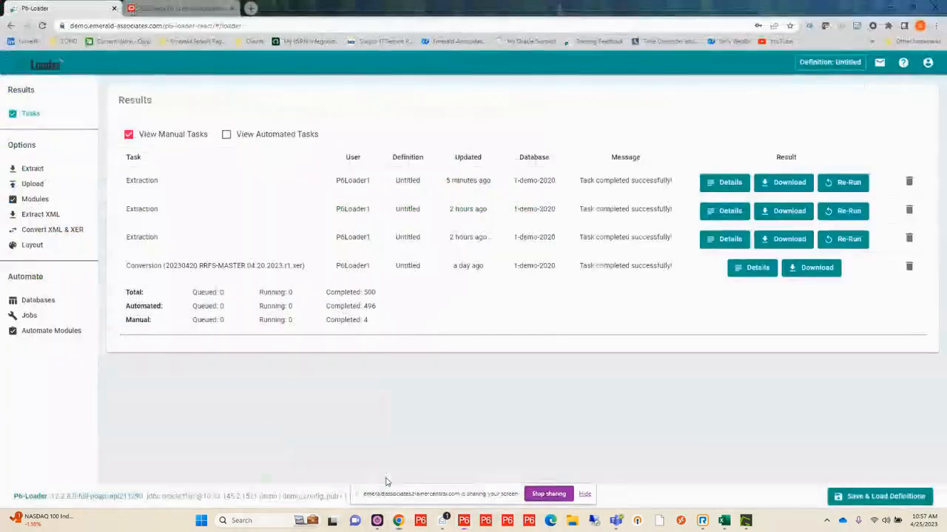
{"action": "left_click", "coordinate": [32, 168]}
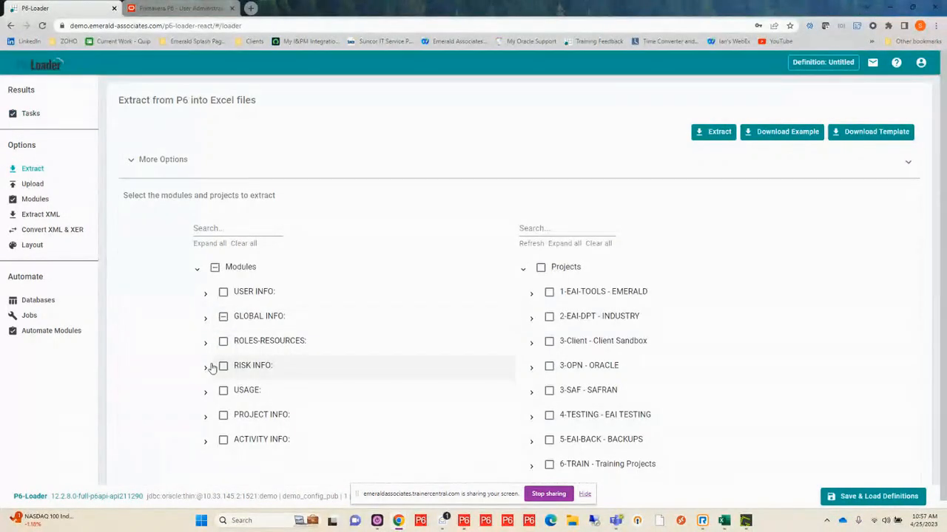
{"action": "left_click", "coordinate": [205, 393]}
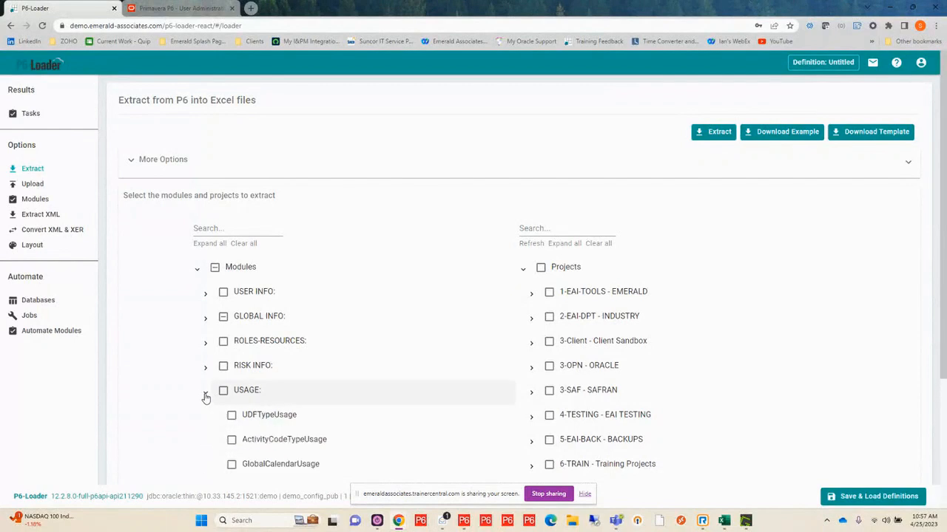
{"action": "scroll", "coordinate": [197, 393], "scroll_direction": "down", "scroll_amount": 1}
{"action": "scroll", "coordinate": [198, 393], "scroll_direction": "down", "scroll_amount": 1}
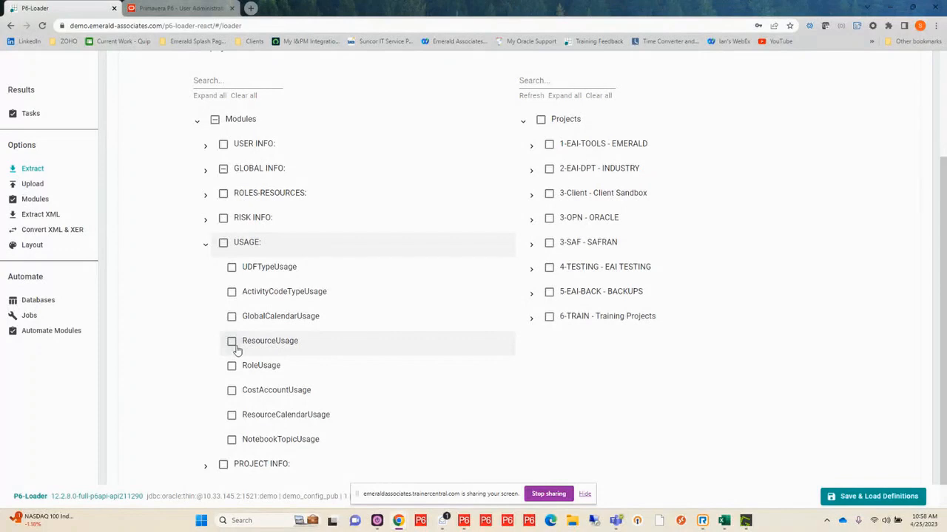
{"action": "left_click", "coordinate": [232, 294]}
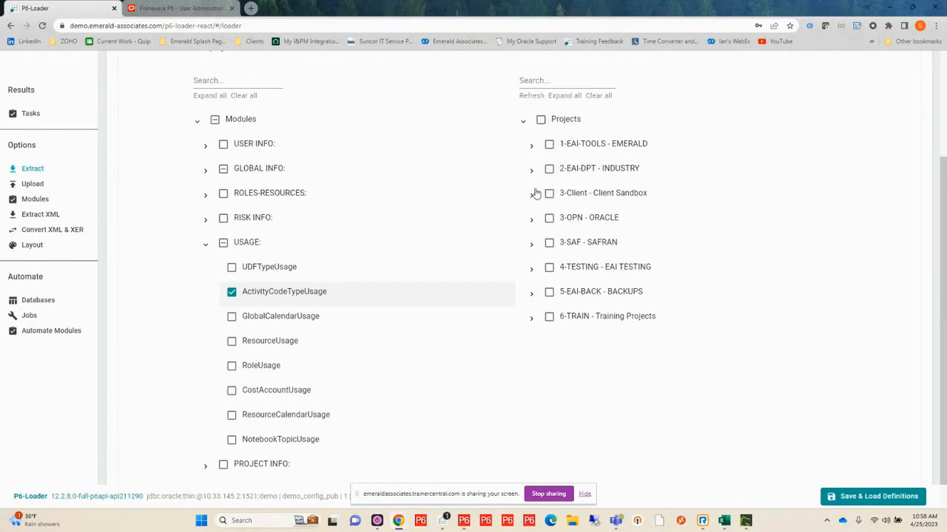
Select all projects under 1-EAI-P6Load-Demo, within 1-EAI-TOOLS and 1-EAI-P6LOAD, for the extract
{"action": "left_click", "coordinate": [532, 147]}
{"action": "scroll", "coordinate": [513, 319], "scroll_direction": "down", "scroll_amount": 2}
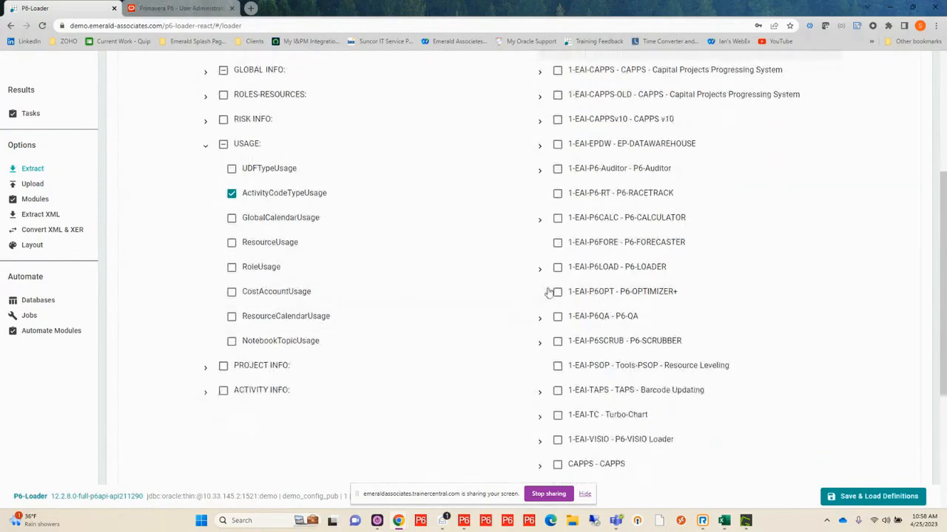
{"action": "left_click", "coordinate": [541, 270]}
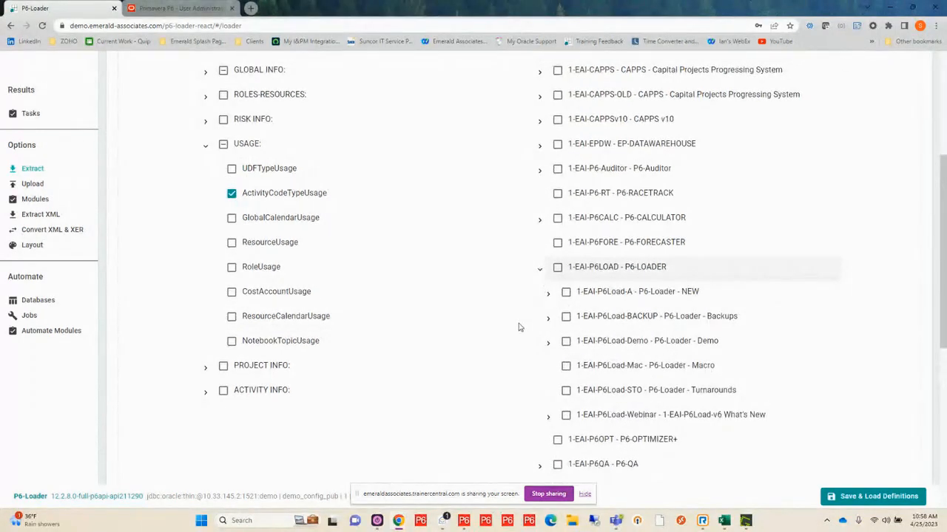
{"action": "left_click", "coordinate": [567, 342]}
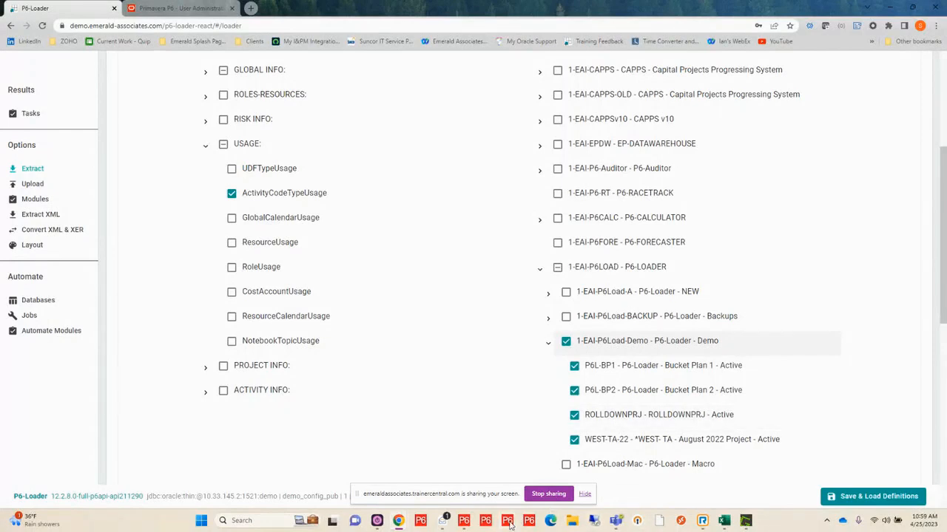
Look over the activity code columns in P6 and the EPS-scoped rolldown rows in the Excel workbook 2. Admin - Codes Rolldown
{"action": "left_click", "coordinate": [464, 522]}
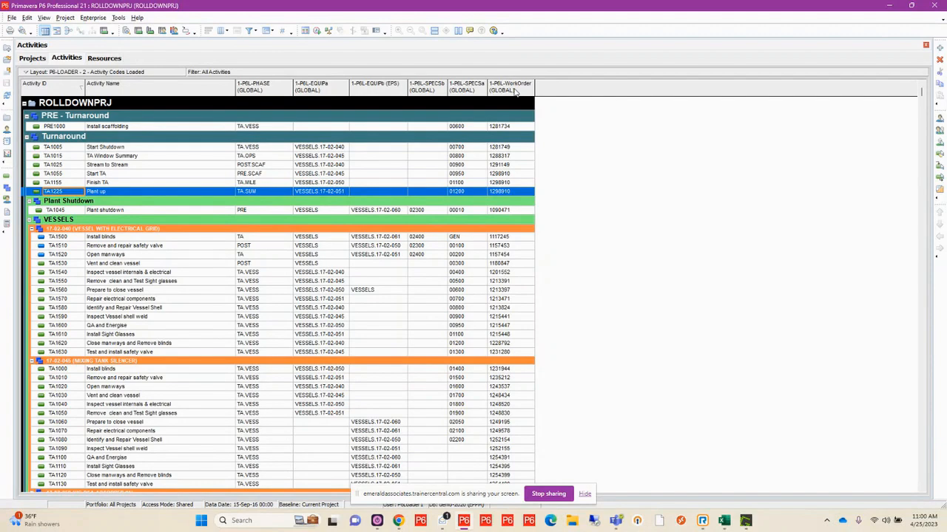
{"action": "mouse_move", "coordinate": [726, 522]}
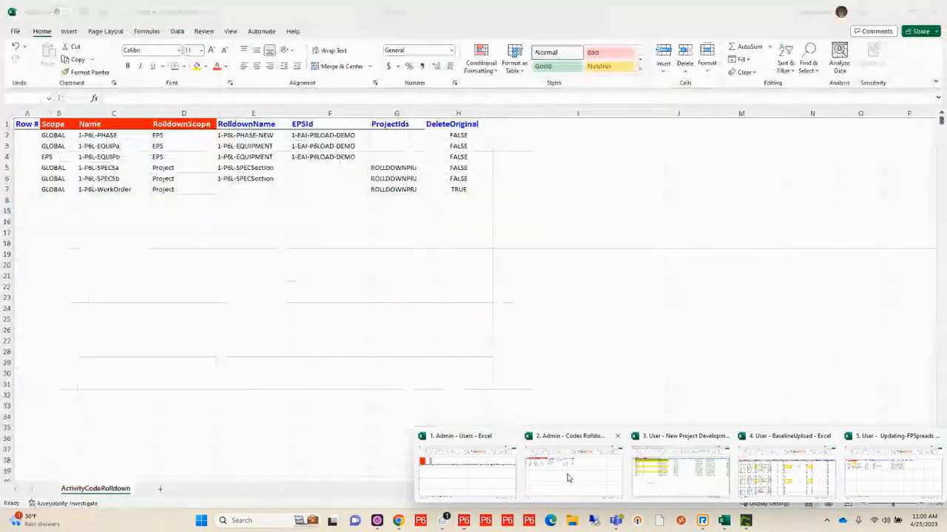
{"action": "left_click", "coordinate": [569, 477]}
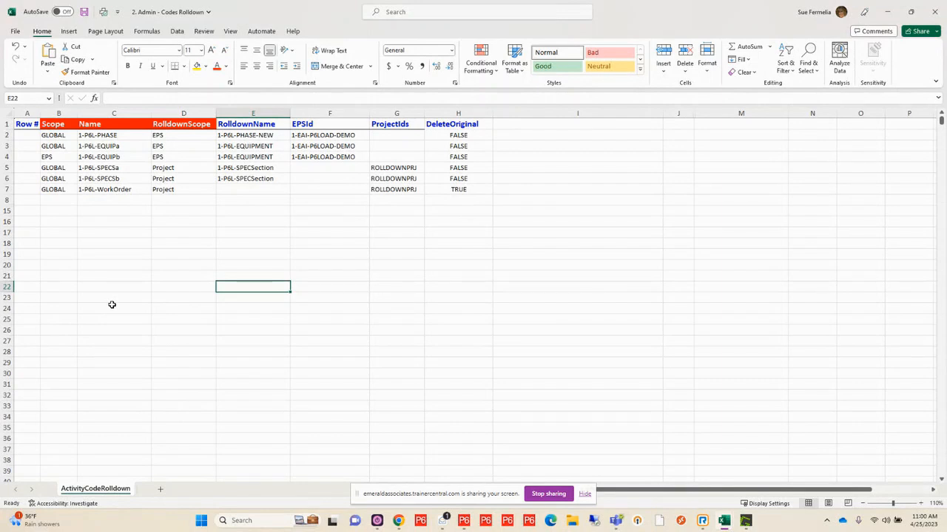
{"action": "left_click", "coordinate": [87, 137]}
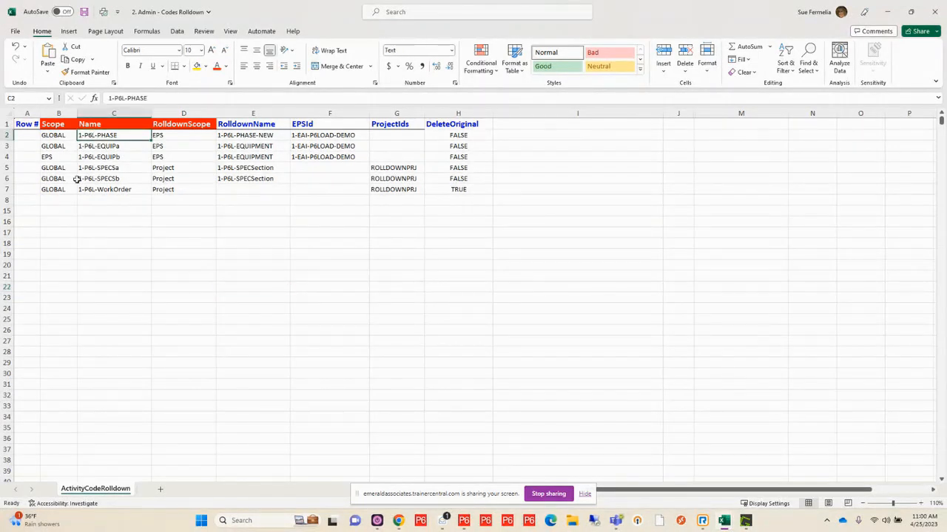
{"action": "left_click", "coordinate": [59, 135]}
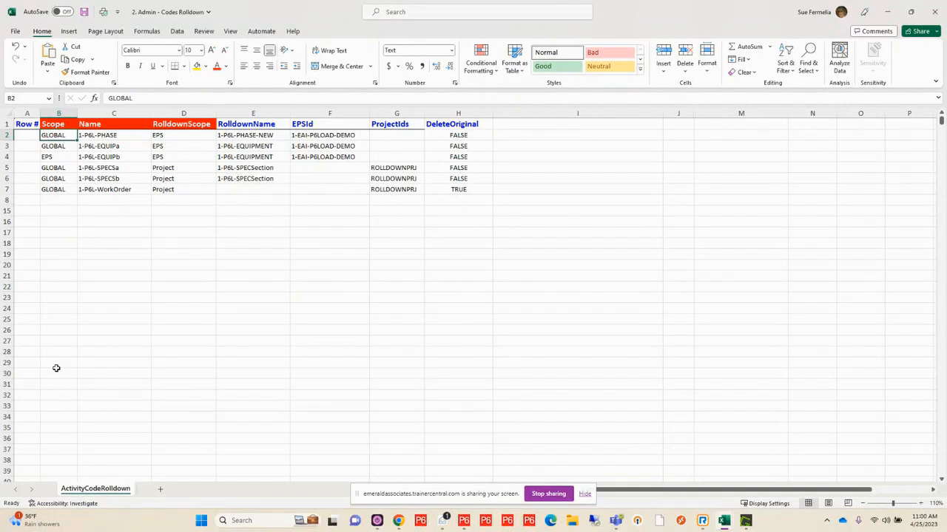
{"action": "left_click", "coordinate": [182, 136]}
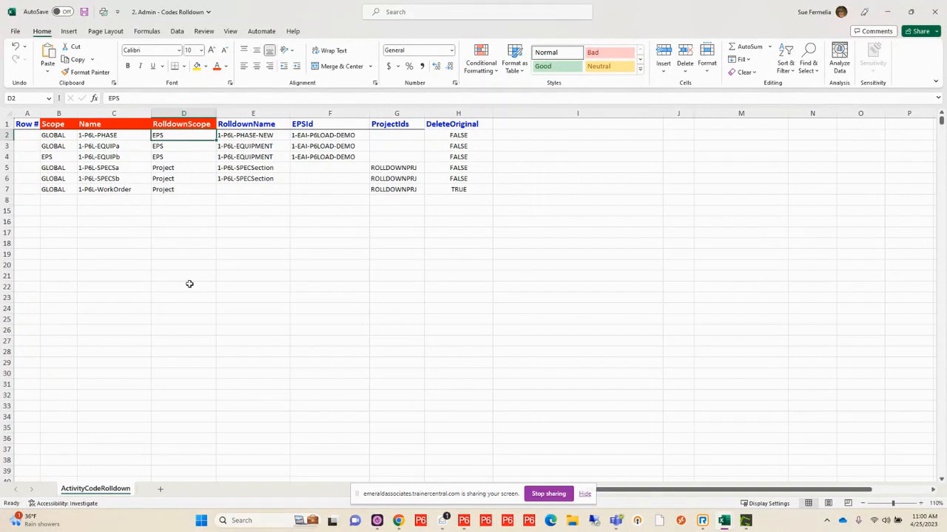
{"action": "left_click", "coordinate": [262, 137]}
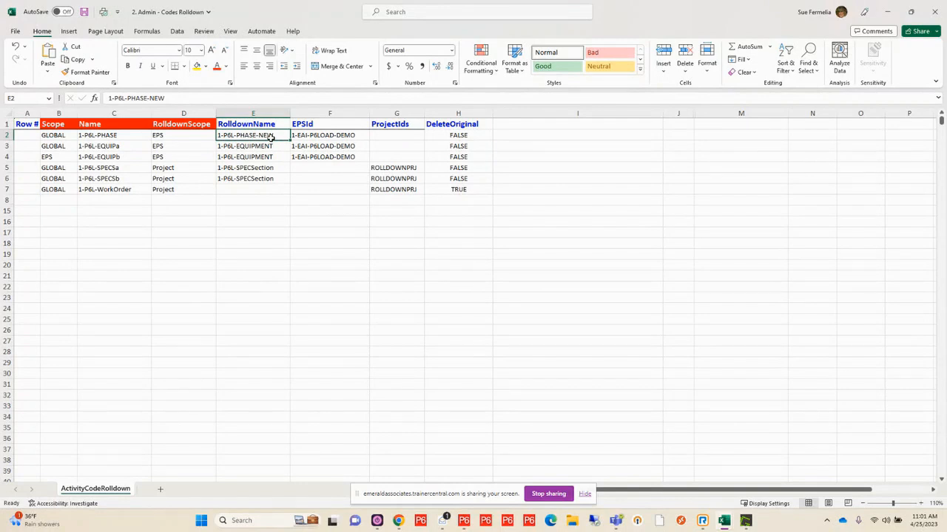
{"action": "left_click_drag", "start_coordinate": [120, 147], "coordinate": [123, 157]}
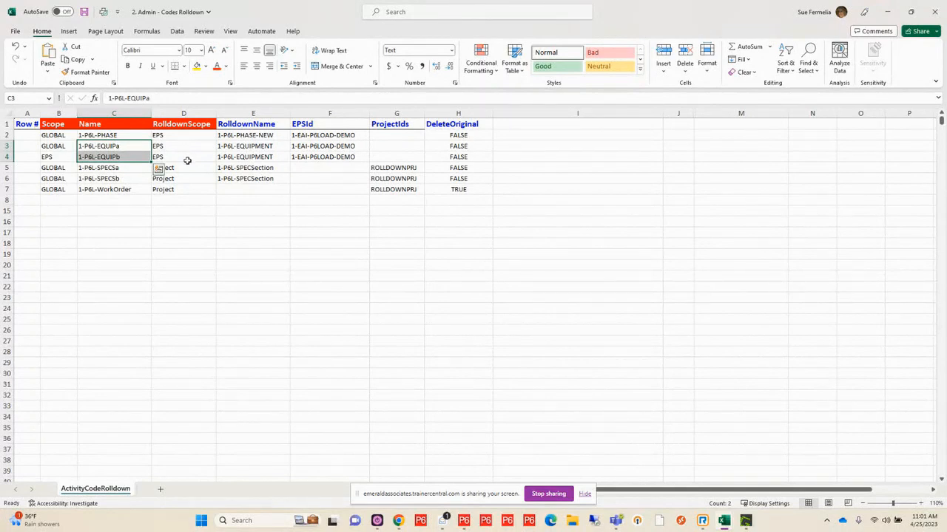
{"action": "left_click_drag", "start_coordinate": [252, 147], "coordinate": [252, 155]}
{"action": "key", "text": "ctrl+v"}
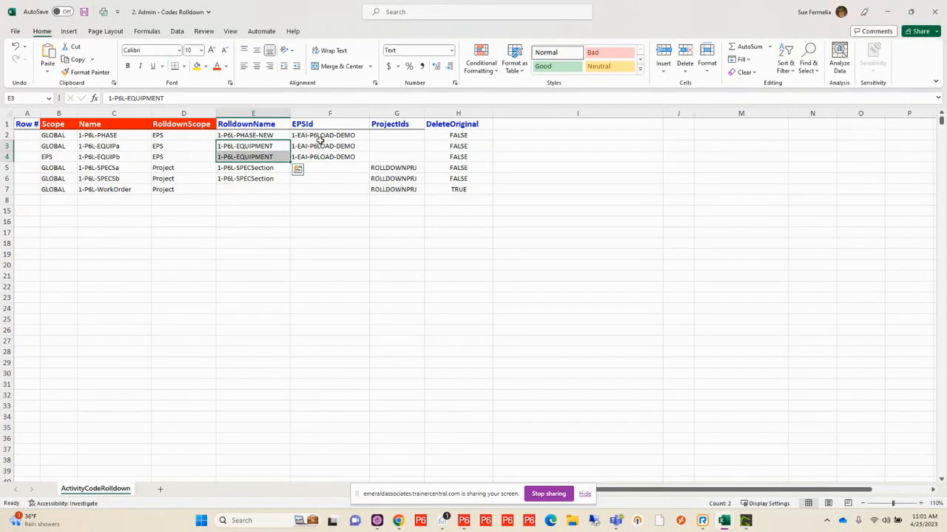
{"action": "left_click_drag", "start_coordinate": [319, 136], "coordinate": [326, 153]}
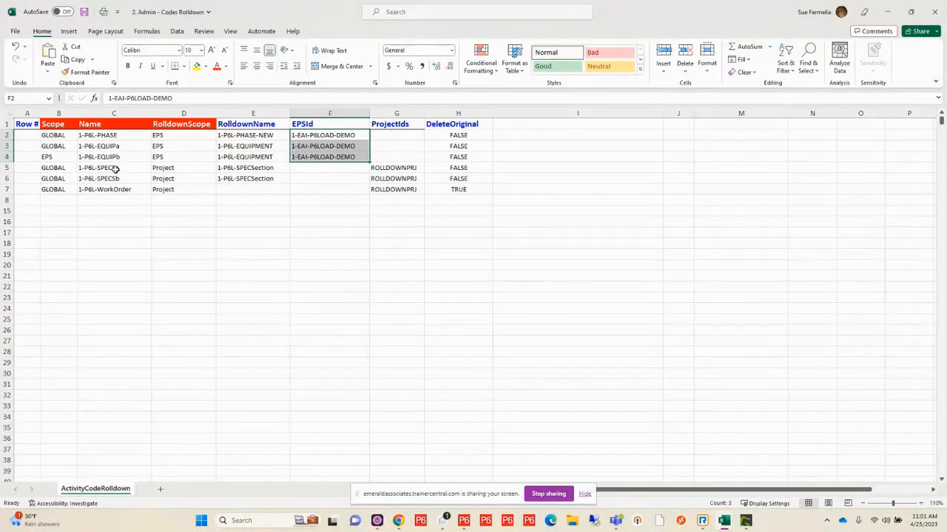
Review the project-scoped rolldown rows for 1-P6L-SPECSa, 1-P6L-SPECSb and 1-P6L-WorkOrder, including their ProjectIds and the DeleteOriginal settings
{"action": "left_click_drag", "start_coordinate": [116, 169], "coordinate": [117, 176]}
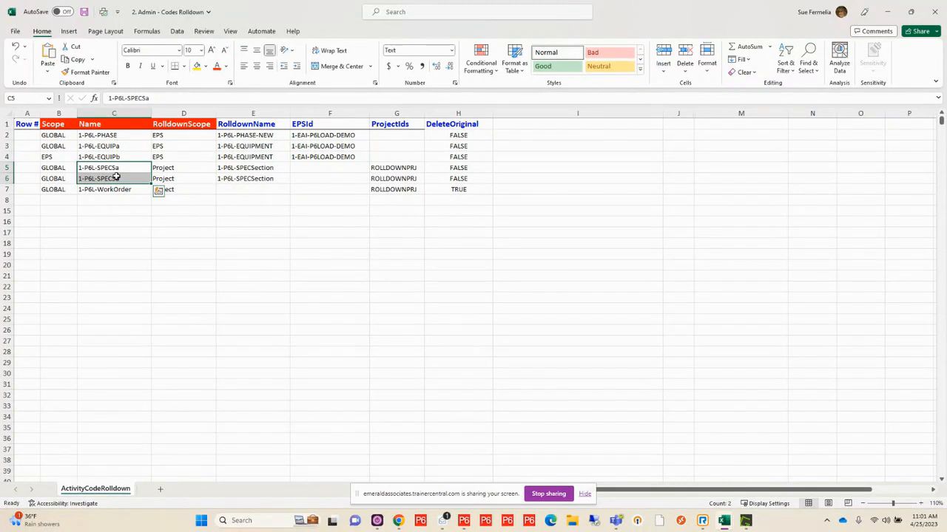
{"action": "left_click", "coordinate": [260, 169]}
{"action": "left_click_drag", "start_coordinate": [261, 169], "coordinate": [259, 182]}
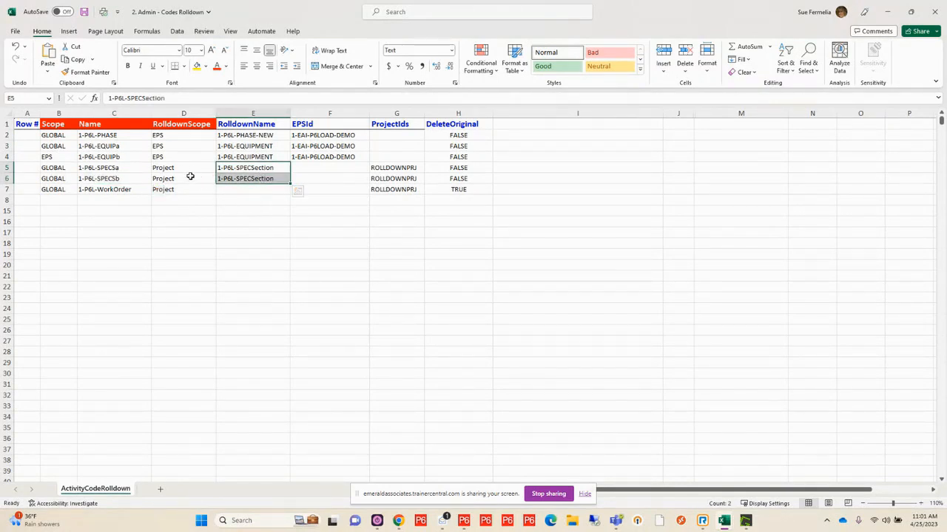
{"action": "left_click_drag", "start_coordinate": [178, 172], "coordinate": [180, 177]}
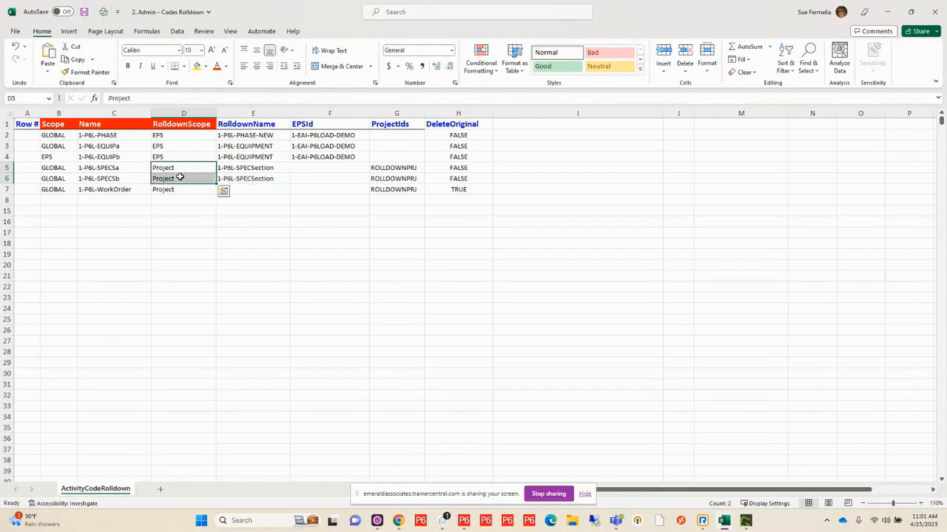
{"action": "left_click_drag", "start_coordinate": [407, 168], "coordinate": [405, 179]}
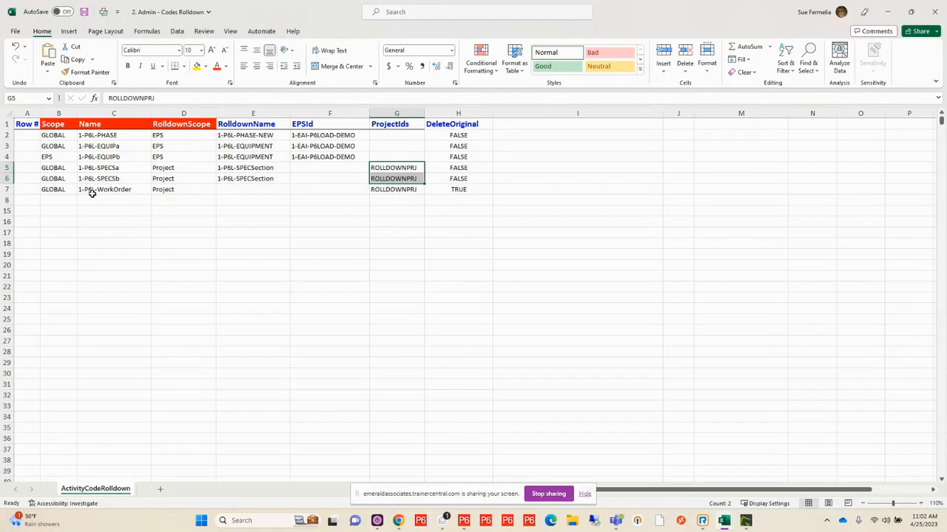
{"action": "left_click", "coordinate": [388, 190]}
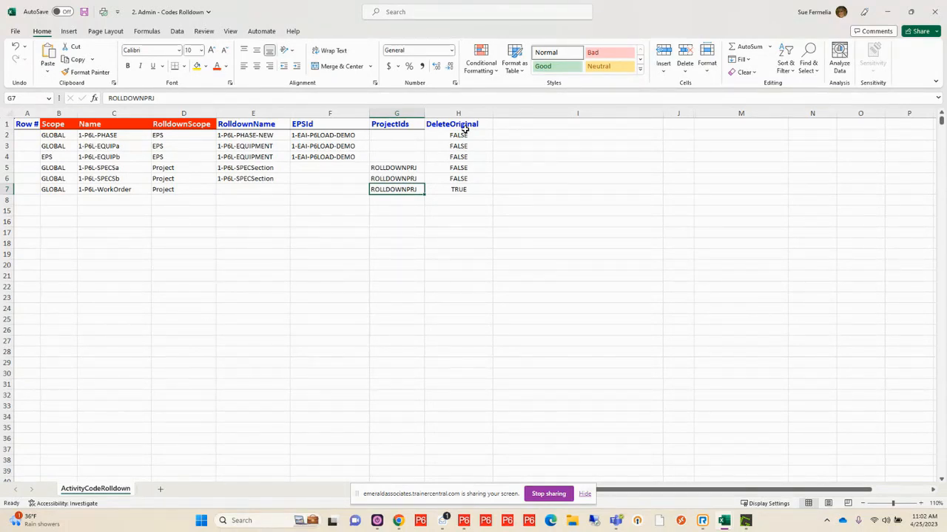
{"action": "left_click", "coordinate": [459, 113]}
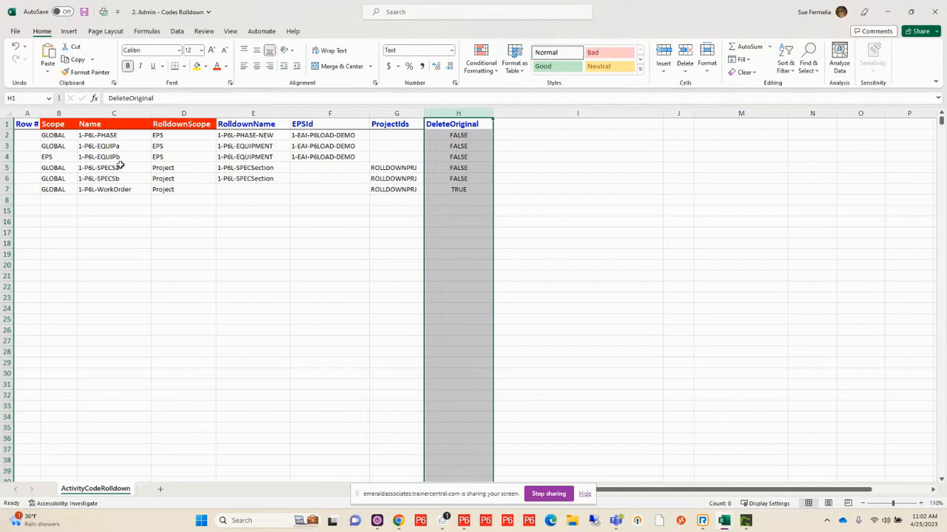
{"action": "left_click", "coordinate": [433, 188]}
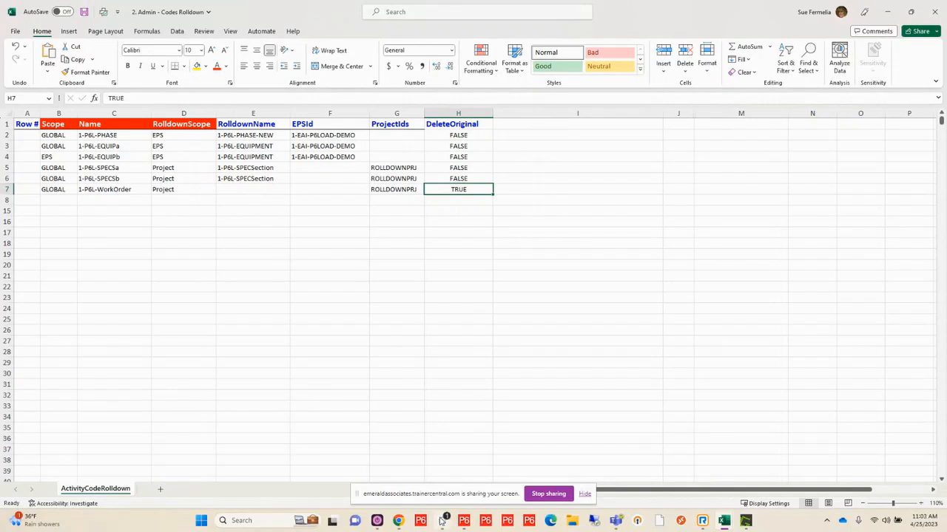
Switch to P6-Loader and upload the workbook 2. Admin - Codes Rolldown from the 1. Demo Files folder in WorkDrive's My Folders
{"action": "mouse_move", "coordinate": [442, 520]}
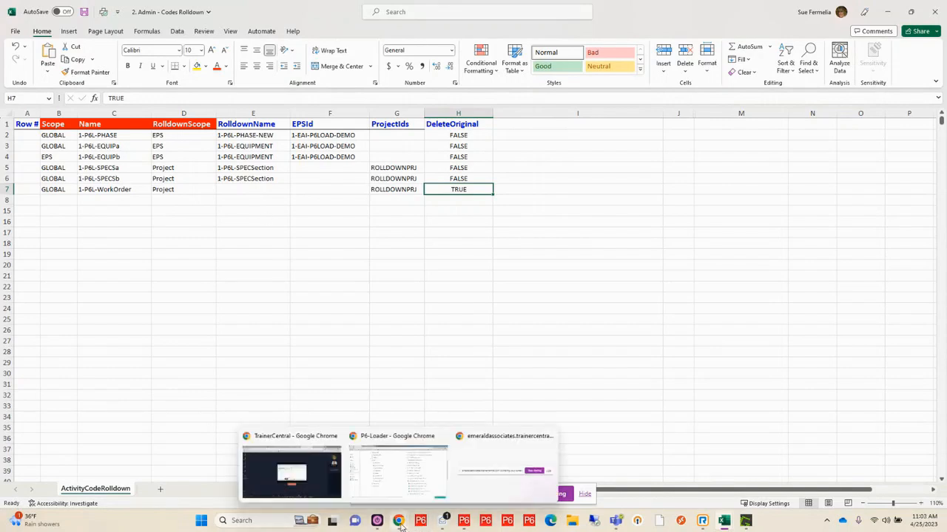
{"action": "left_click", "coordinate": [382, 476]}
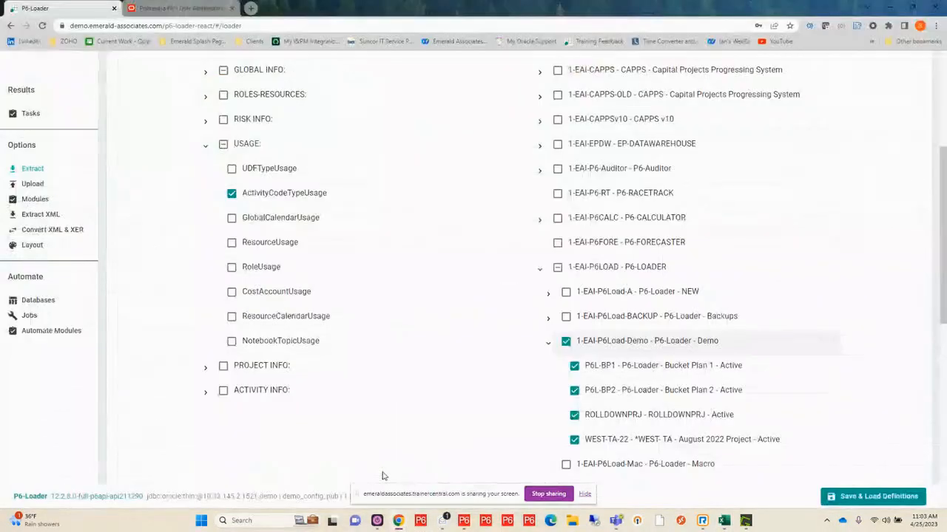
{"action": "left_click", "coordinate": [42, 188]}
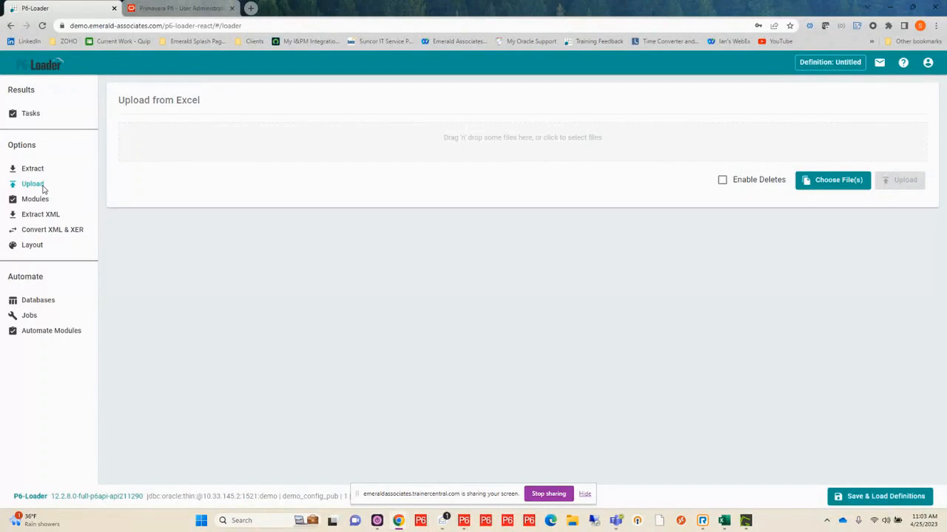
{"action": "left_click", "coordinate": [540, 139]}
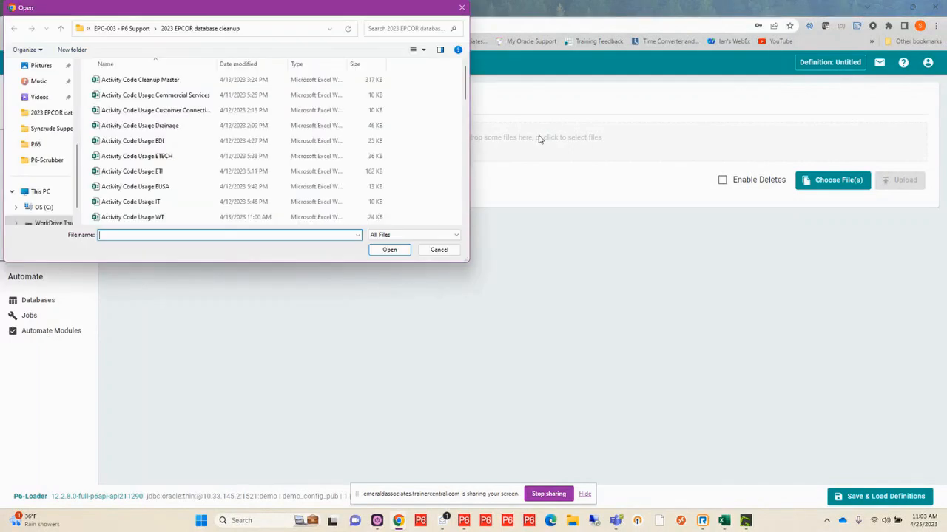
{"action": "scroll", "coordinate": [52, 134], "scroll_direction": "down", "scroll_amount": 1}
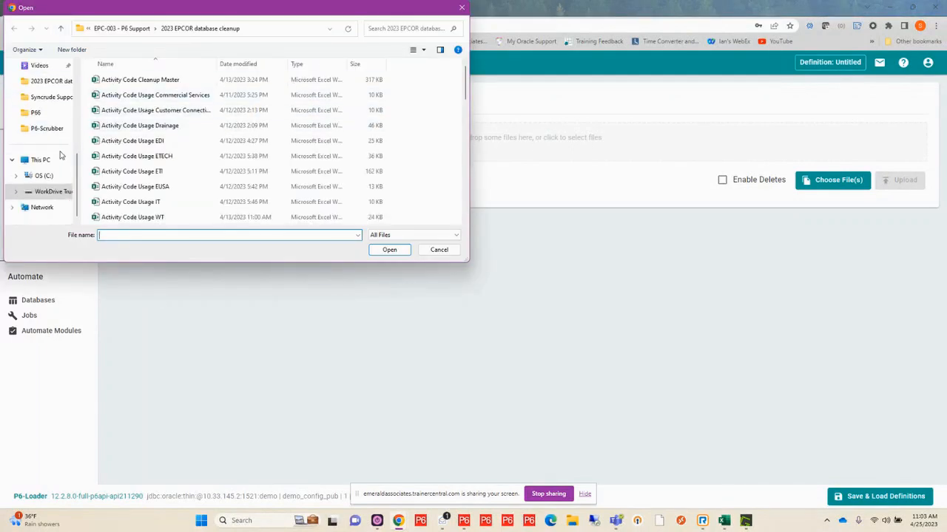
{"action": "left_click", "coordinate": [43, 193]}
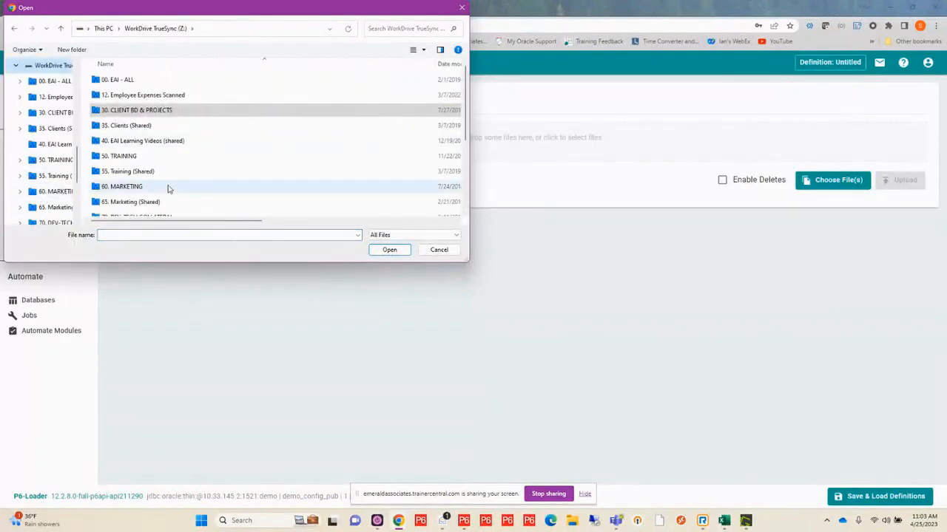
{"action": "scroll", "coordinate": [158, 191], "scroll_direction": "down", "scroll_amount": 3}
{"action": "double_click", "coordinate": [149, 198]}
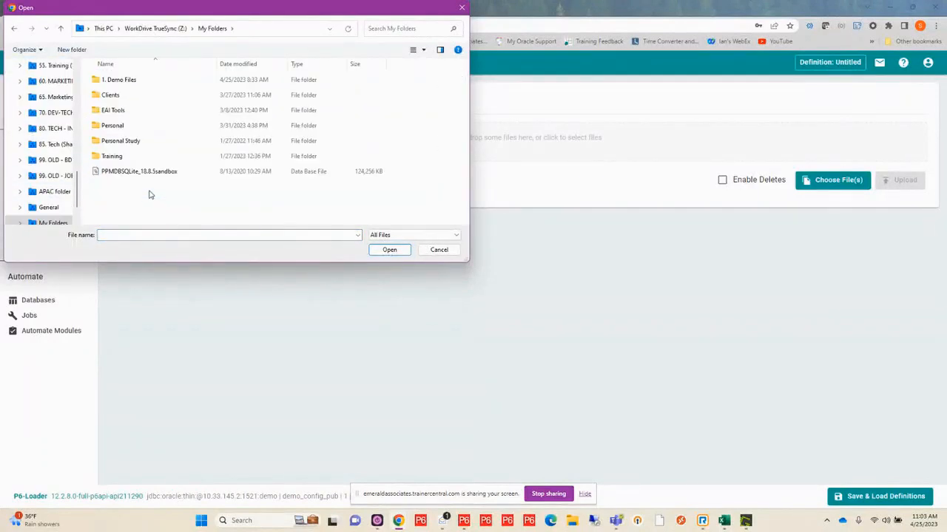
{"action": "double_click", "coordinate": [123, 80]}
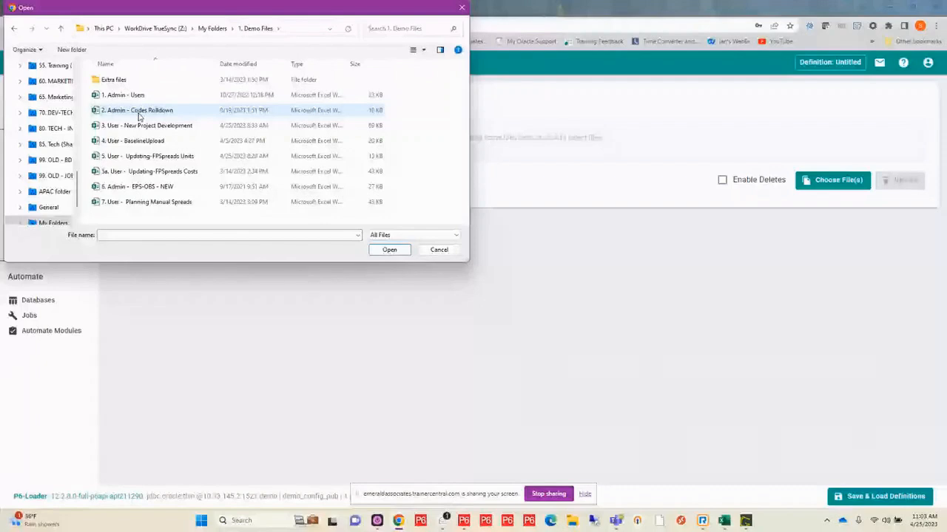
{"action": "left_click", "coordinate": [139, 113]}
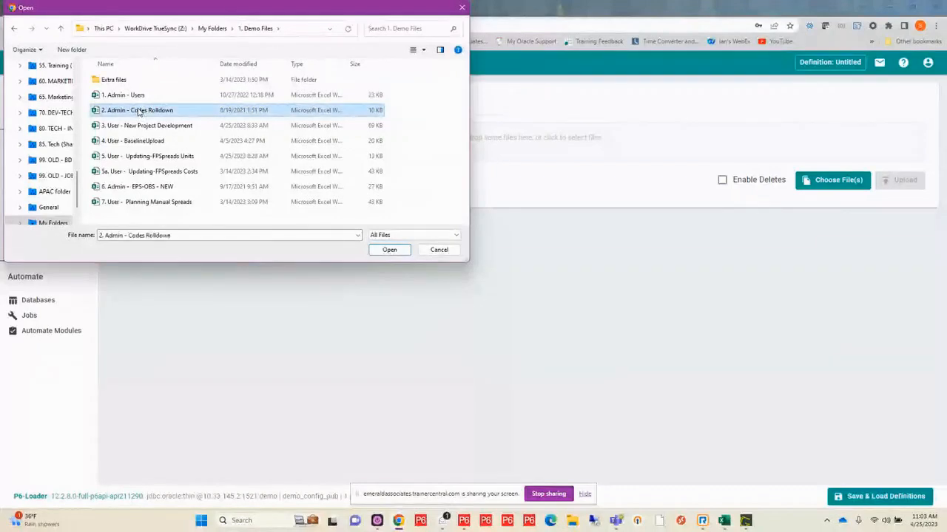
{"action": "left_click", "coordinate": [389, 250]}
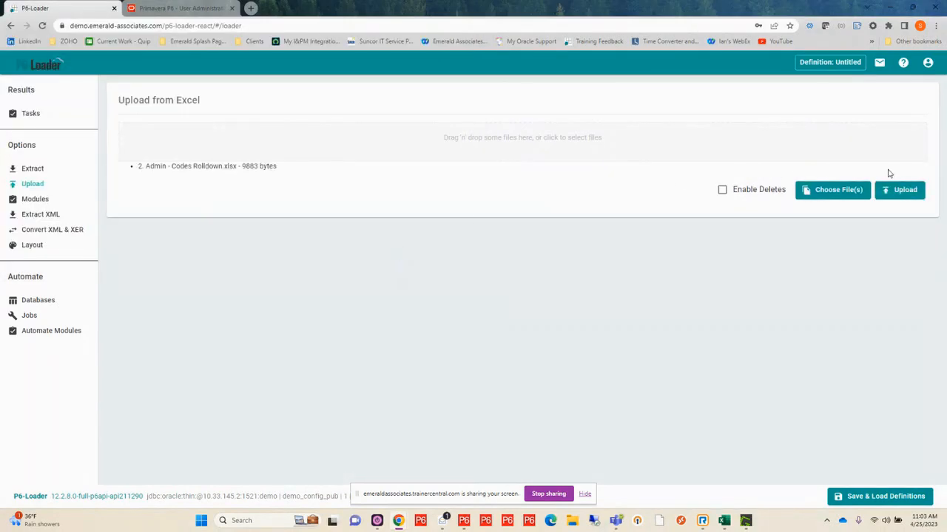
{"action": "left_click", "coordinate": [900, 191]}
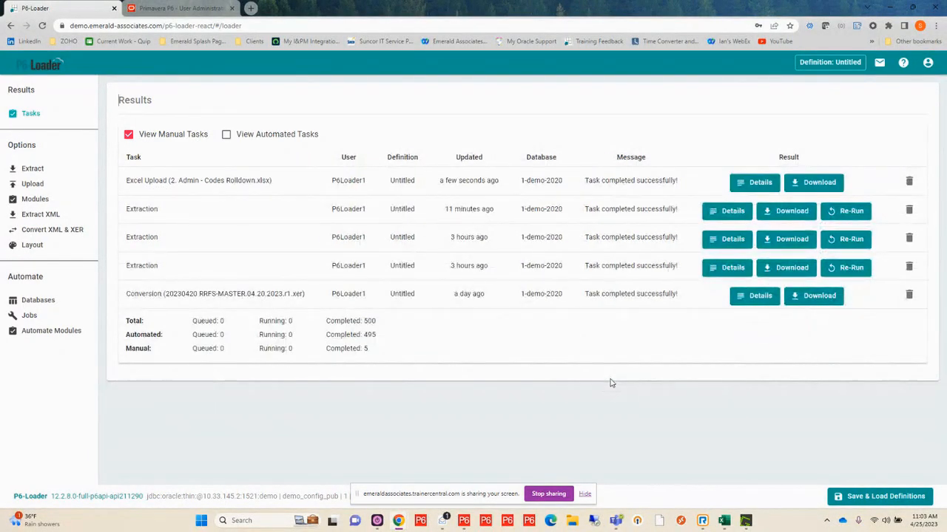
Switch to P6 and add the EPS activity codes 1-P6L-PHASE-NEW after 1-P6L-PHASE and 1-P6L-EQUIPMENT after 1-P6L-EQUIPb as columns
{"action": "left_click", "coordinate": [442, 521]}
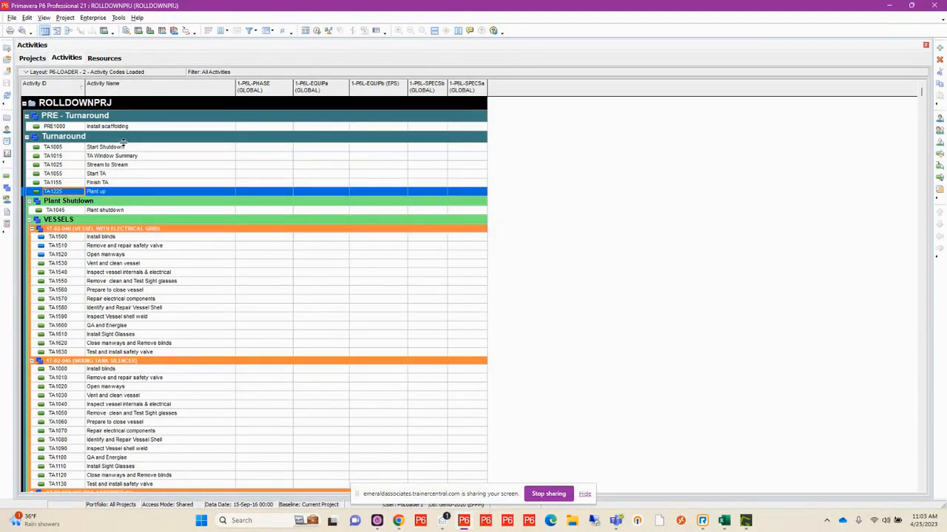
{"action": "left_click", "coordinate": [221, 33]}
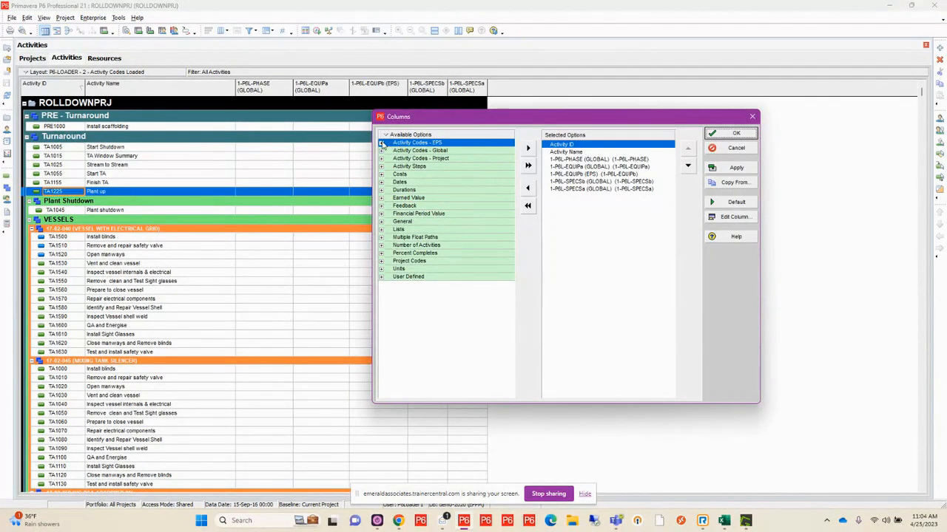
{"action": "left_click", "coordinate": [381, 142]}
{"action": "left_click", "coordinate": [418, 150]}
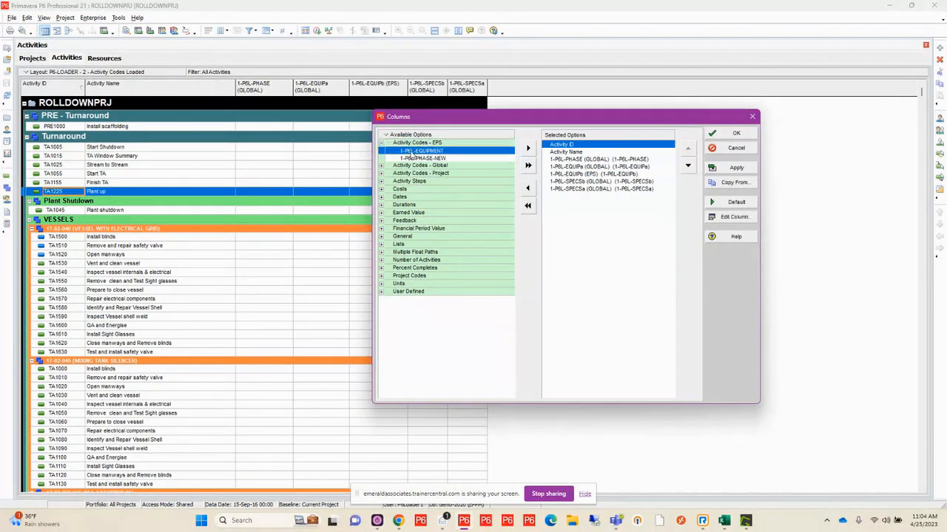
{"action": "left_click", "coordinate": [566, 182]}
{"action": "left_click_drag", "start_coordinate": [562, 191], "coordinate": [616, 170]}
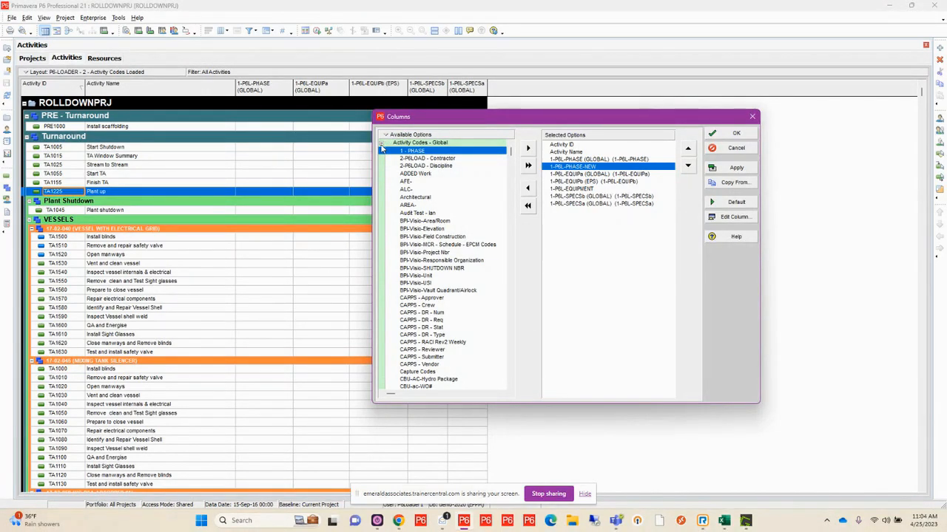
Add the project activity codes 1-P6L-SPECSection and 1-P6L-WorkOrder as the last columns and apply the column selection
{"action": "left_click", "coordinate": [381, 144]}
{"action": "left_click", "coordinate": [382, 151]}
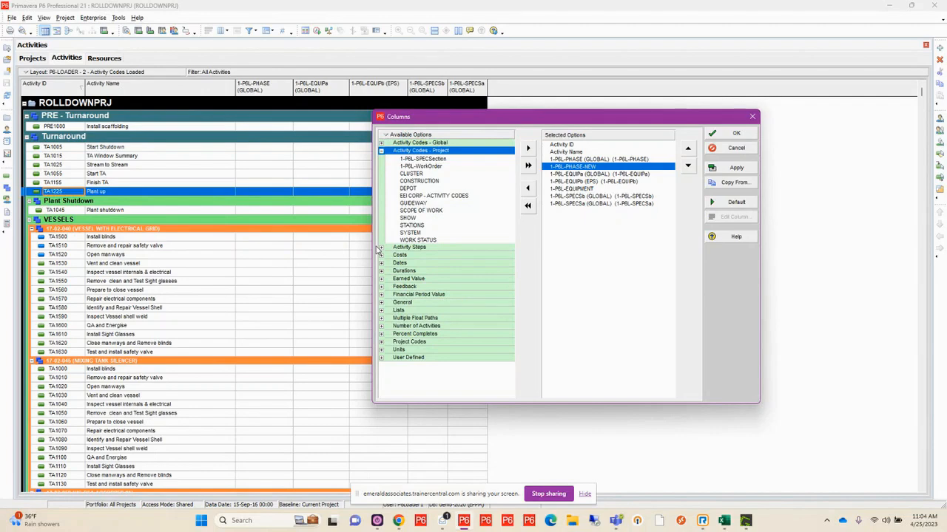
{"action": "left_click", "coordinate": [416, 159]}
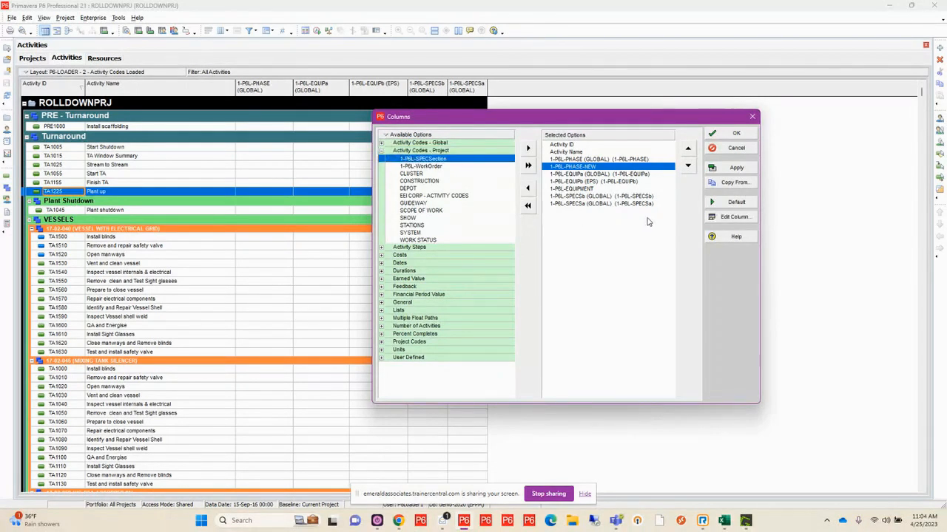
{"action": "double_click", "coordinate": [416, 159]}
{"action": "double_click", "coordinate": [408, 160]}
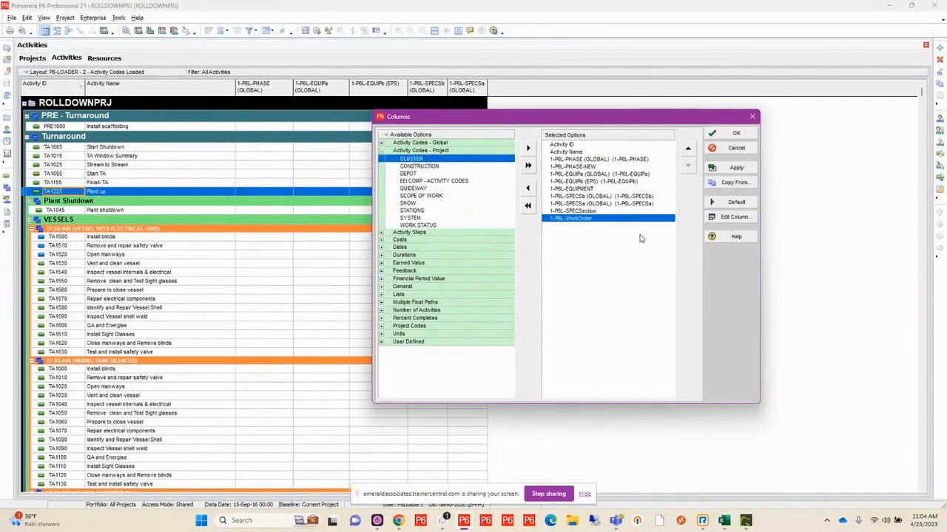
{"action": "left_click", "coordinate": [735, 133]}
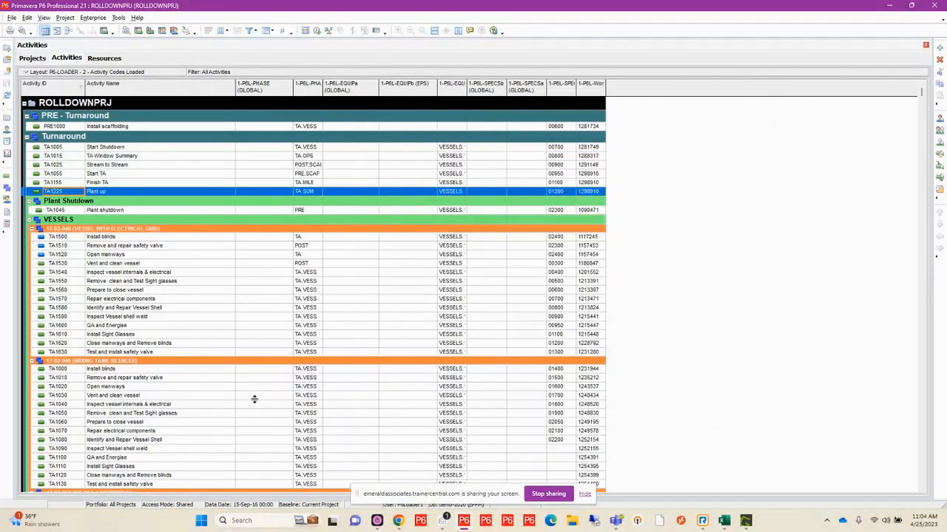
Widen the 1-P6L-PHASE-NEW, 1-P6L-EQUIPMENT, 1-P6L-SPECSection and 1-P6L-WorkOrder columns to show their full names and code values
{"action": "left_click", "coordinate": [325, 87]}
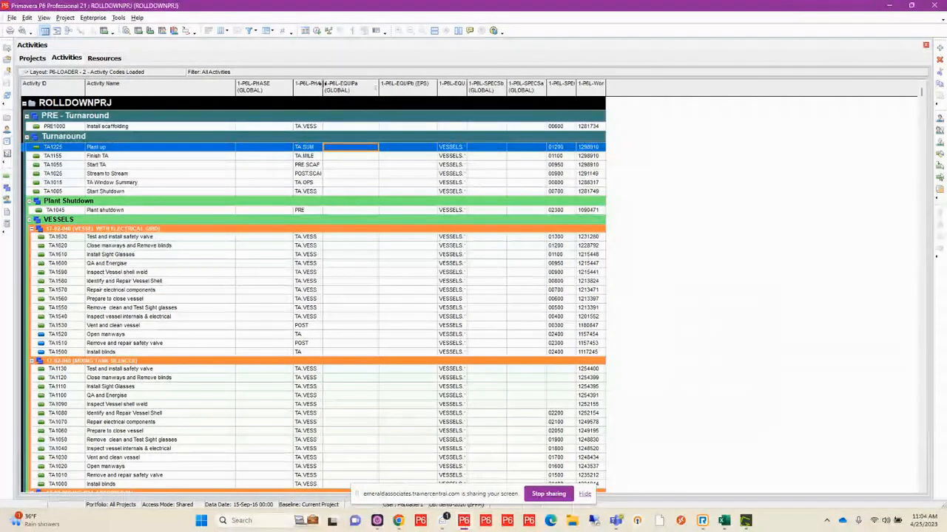
{"action": "left_click_drag", "start_coordinate": [324, 86], "coordinate": [347, 118]}
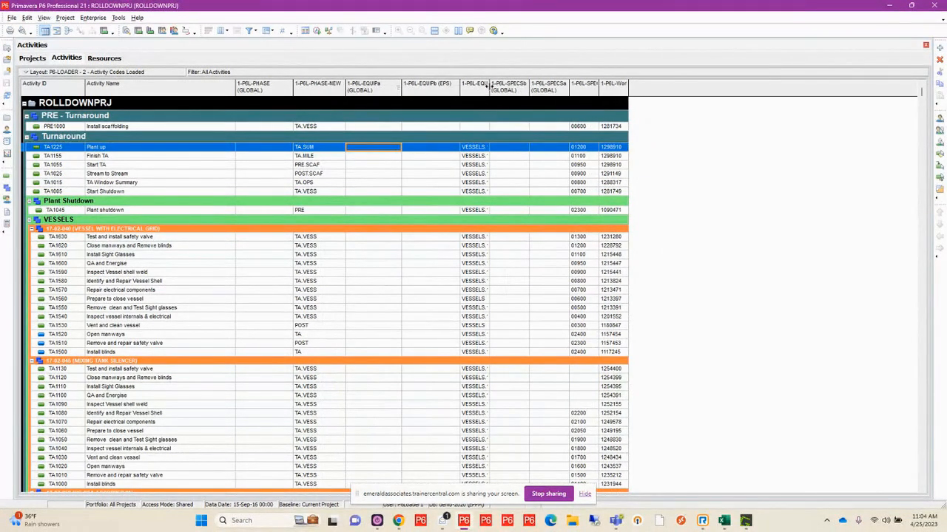
{"action": "left_click_drag", "start_coordinate": [488, 77], "coordinate": [543, 77]}
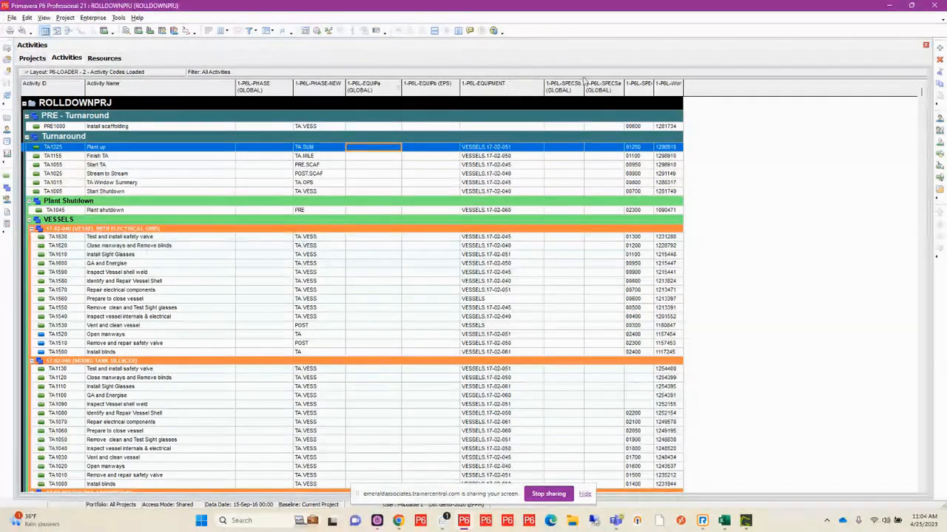
{"action": "left_click_drag", "start_coordinate": [652, 86], "coordinate": [746, 86]}
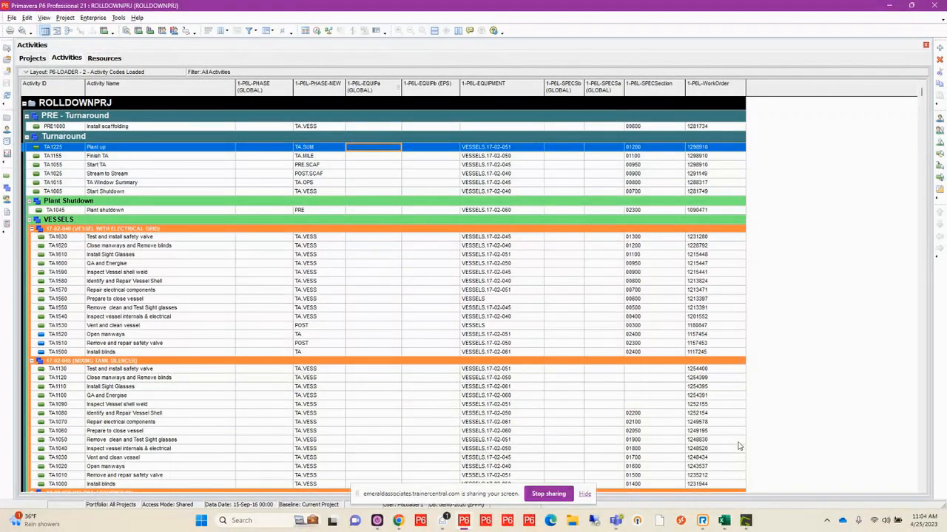
Open the project P6L-New, found under 1-EAI-P6Load-A in the project list
{"action": "left_click", "coordinate": [33, 57]}
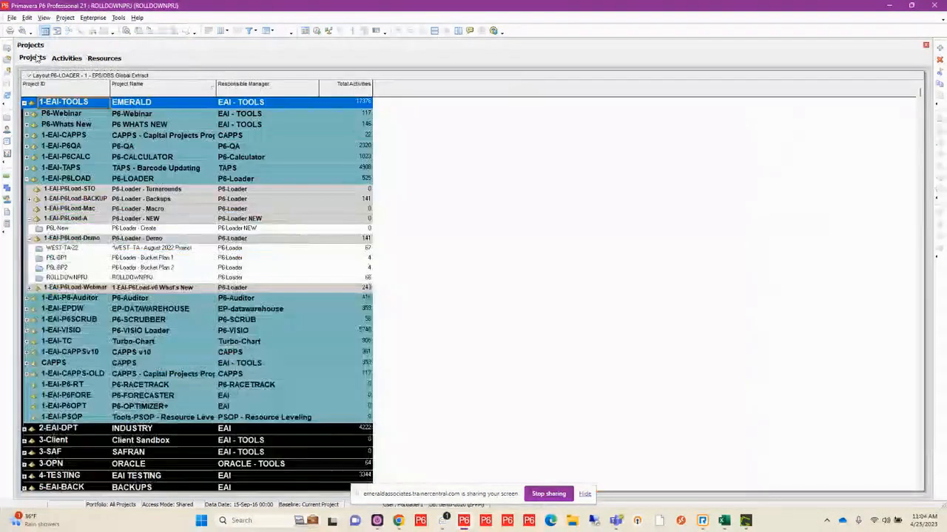
{"action": "left_click", "coordinate": [55, 229]}
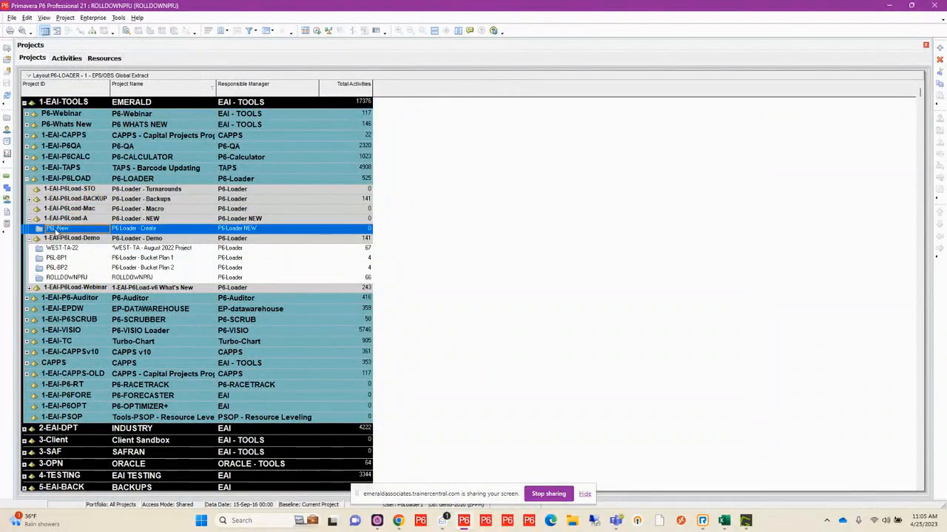
{"action": "right_click", "coordinate": [55, 230]}
{"action": "left_click", "coordinate": [77, 239]}
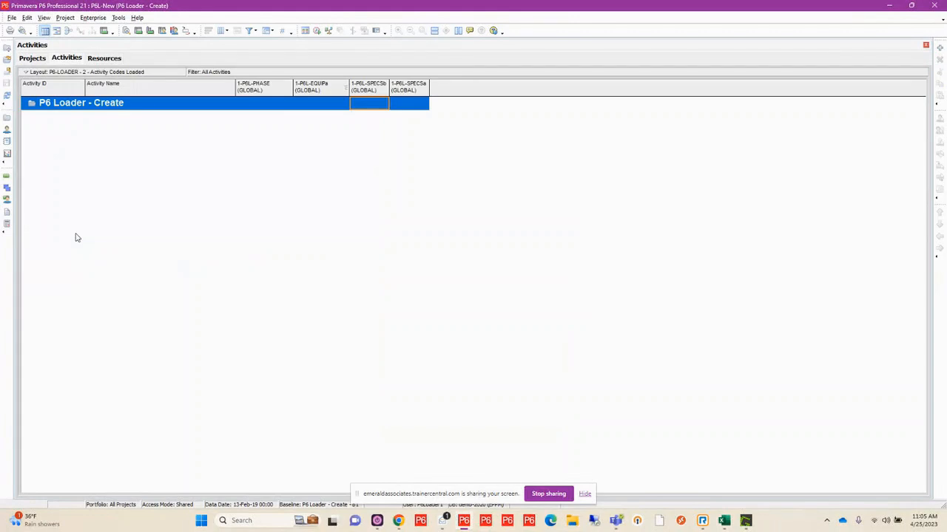
Apply the layout P6-LOADER - 3 - Project Load to the activities without saving changes to the current layout
{"action": "left_click", "coordinate": [66, 71]}
{"action": "mouse_move", "coordinate": [74, 84]}
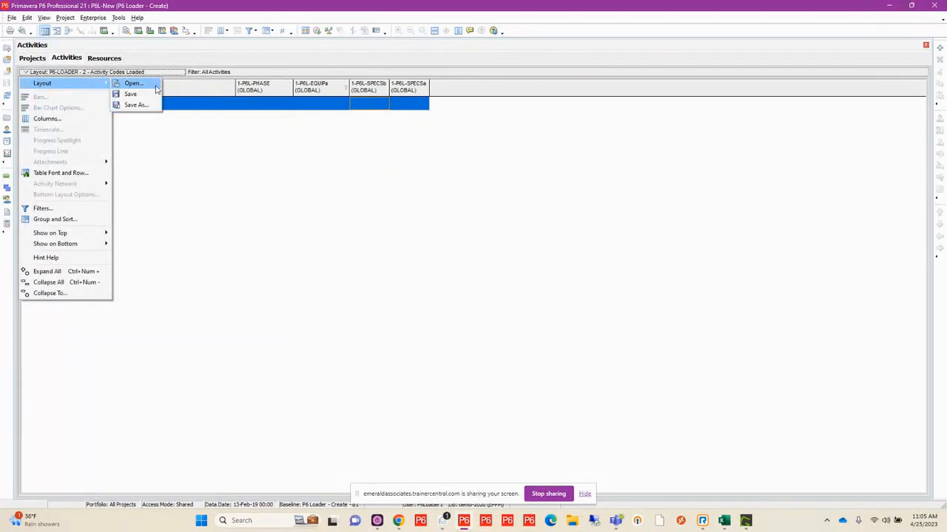
{"action": "left_click", "coordinate": [132, 93]}
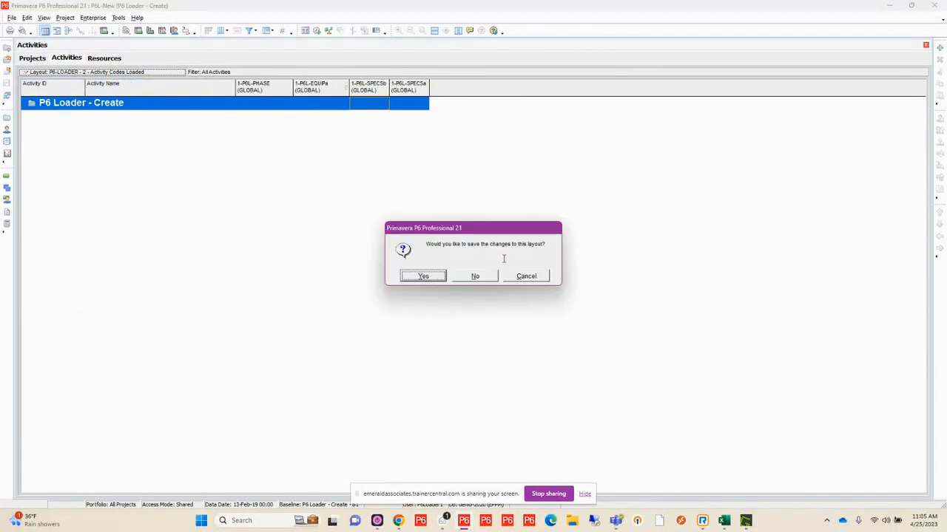
{"action": "left_click", "coordinate": [482, 275]}
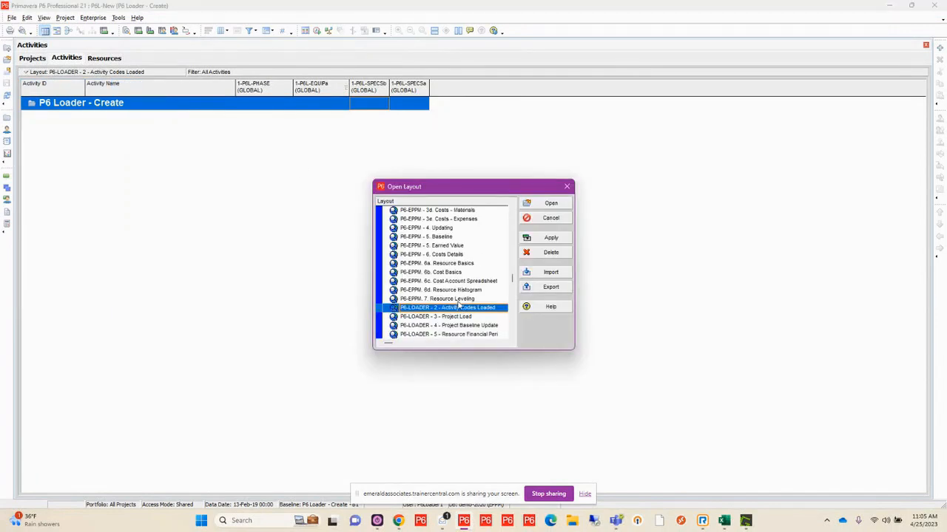
{"action": "scroll", "coordinate": [458, 305], "scroll_direction": "down", "scroll_amount": 1}
{"action": "left_click", "coordinate": [461, 319]}
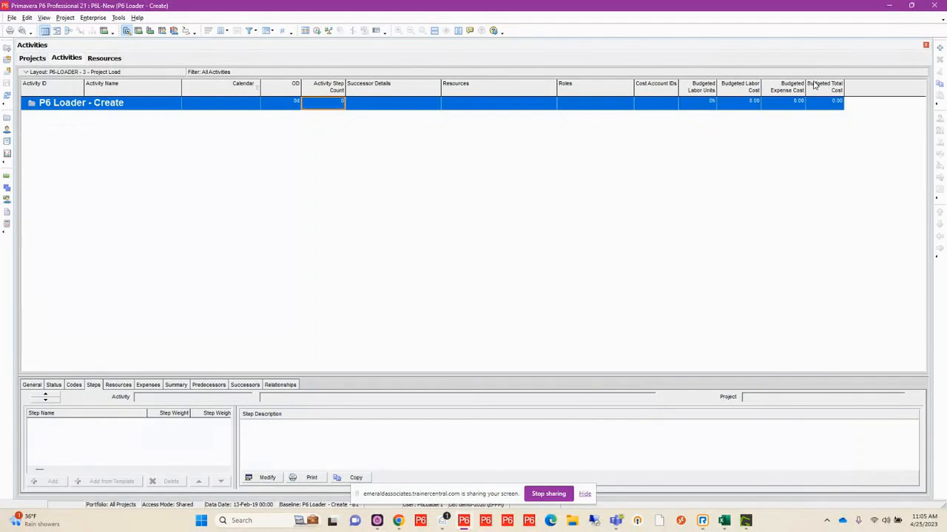
Show the resource list and select the P6-LOADER resource to check its role assignments
{"action": "left_click", "coordinate": [105, 59]}
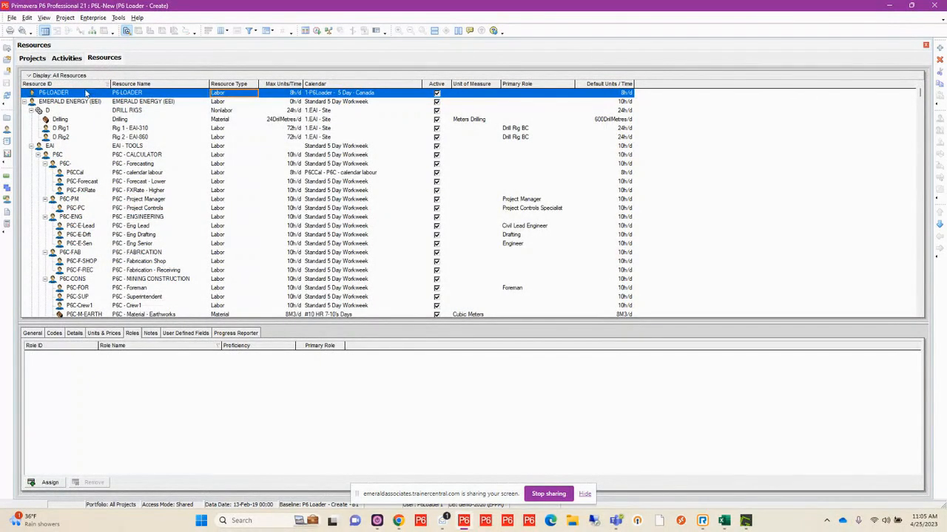
{"action": "left_click", "coordinate": [82, 95]}
Switch to the Excel workbook 3. User - New Project Development and examine the WBS sheet's columns and the ActivityCodeType sheet
{"action": "mouse_move", "coordinate": [725, 521]}
{"action": "left_click", "coordinate": [684, 467]}
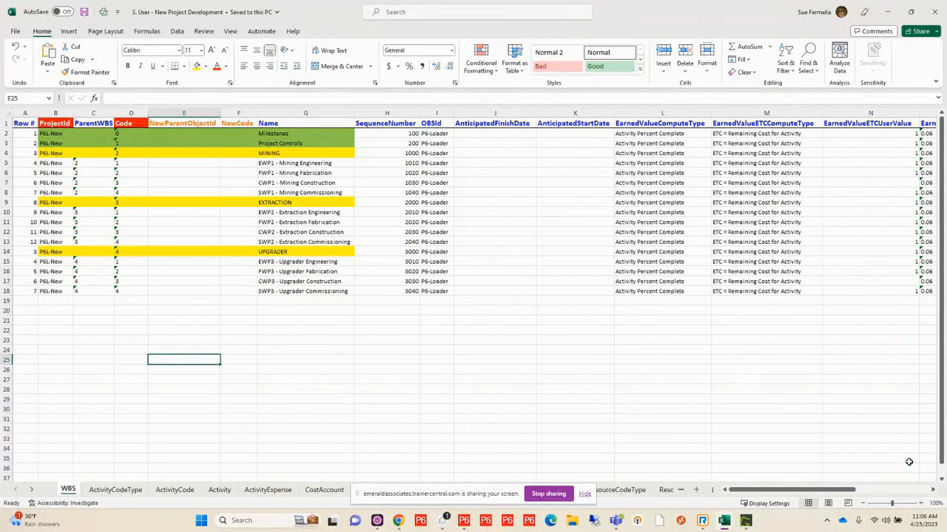
{"action": "left_click", "coordinate": [908, 491]}
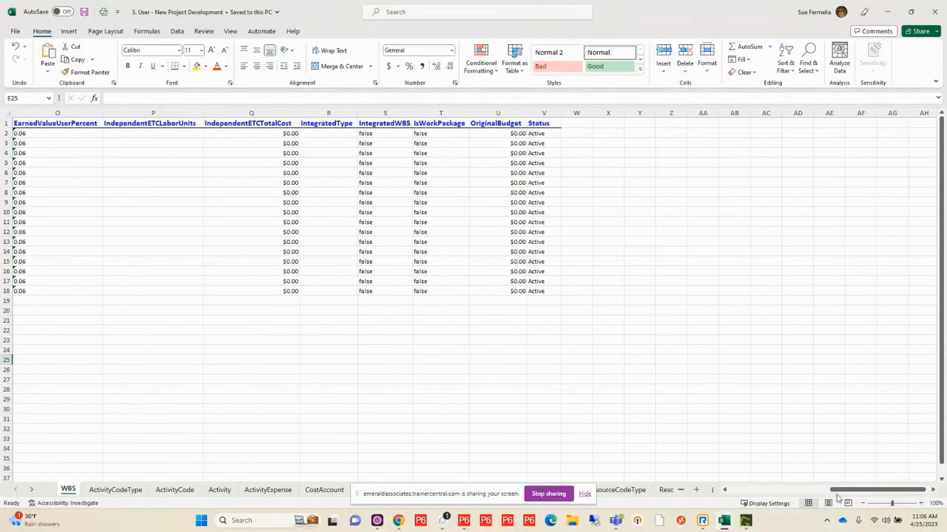
{"action": "left_click", "coordinate": [752, 491]}
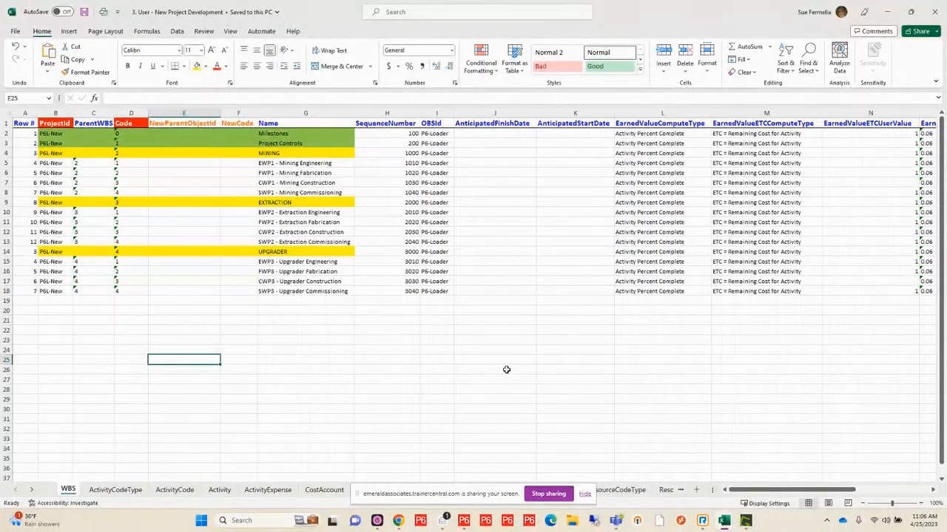
{"action": "left_click", "coordinate": [115, 491]}
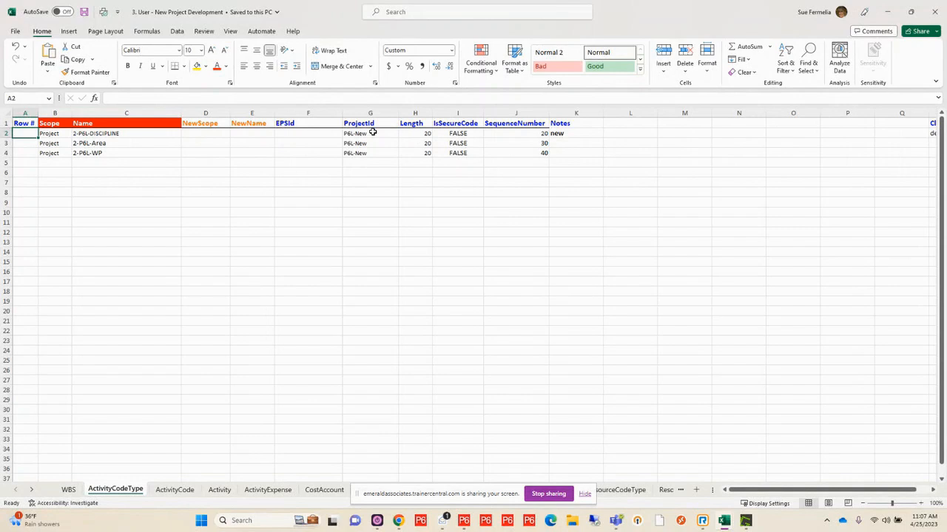
Check the ProjectId values of the three activity code types and review the code values on the ActivityCode sheet
{"action": "left_click_drag", "start_coordinate": [372, 132], "coordinate": [377, 152]}
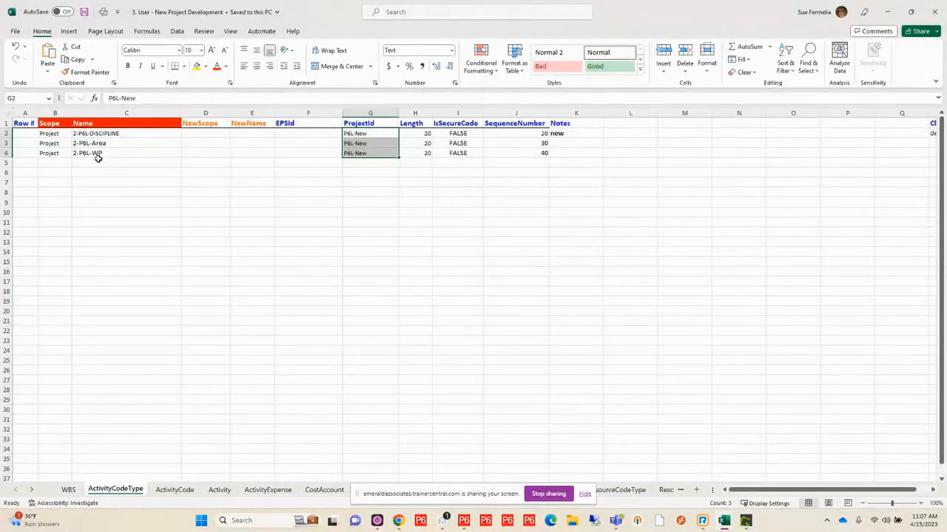
{"action": "left_click", "coordinate": [175, 491]}
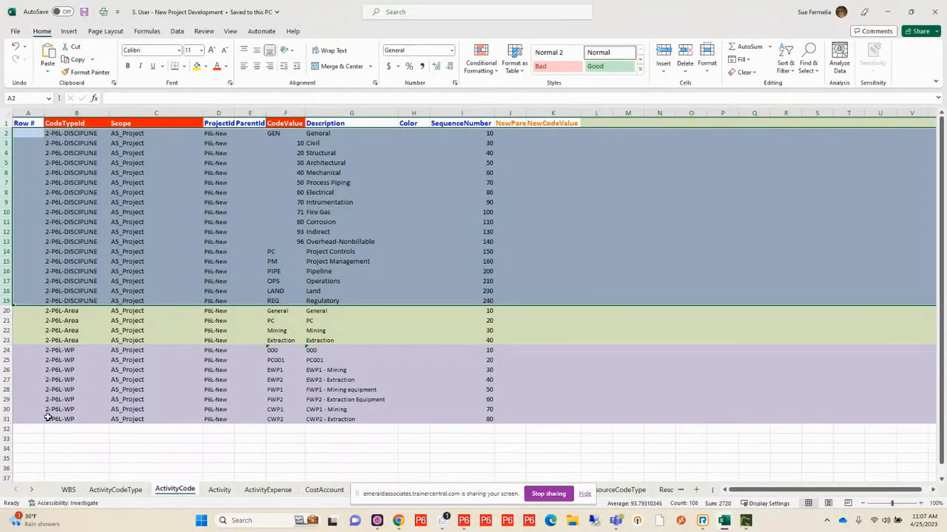
Examine the Activity sheet's title, 2-P6L-Area and 2-P6L-WP columns and the formula that builds the activity name in F10
{"action": "left_click", "coordinate": [218, 491]}
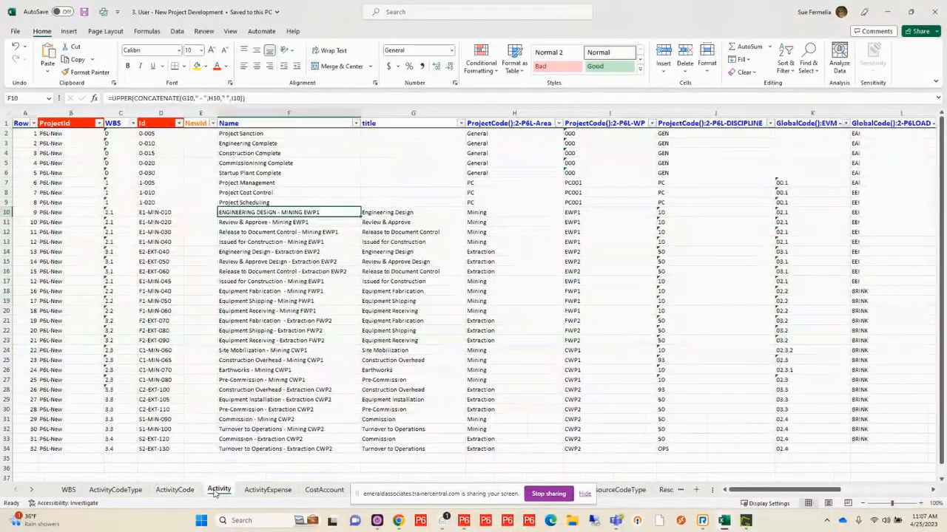
{"action": "left_click", "coordinate": [586, 496]}
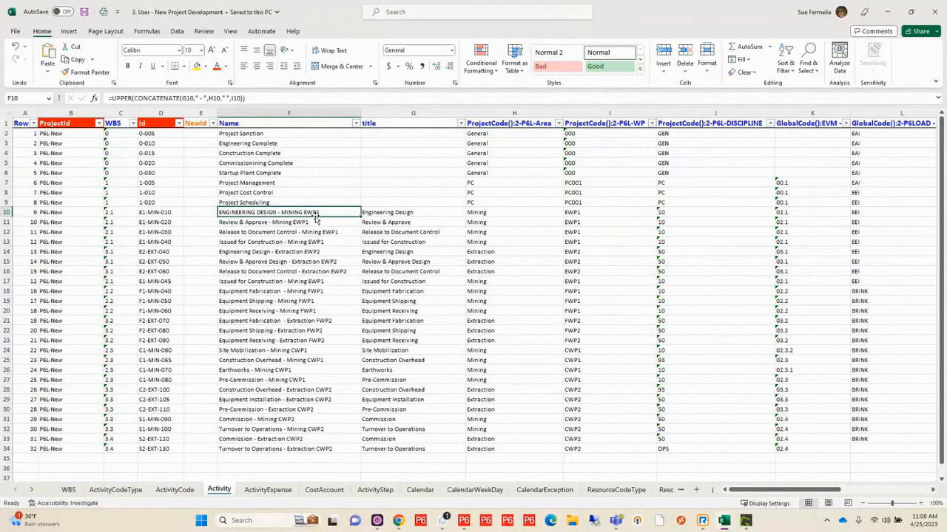
{"action": "left_click", "coordinate": [432, 111]}
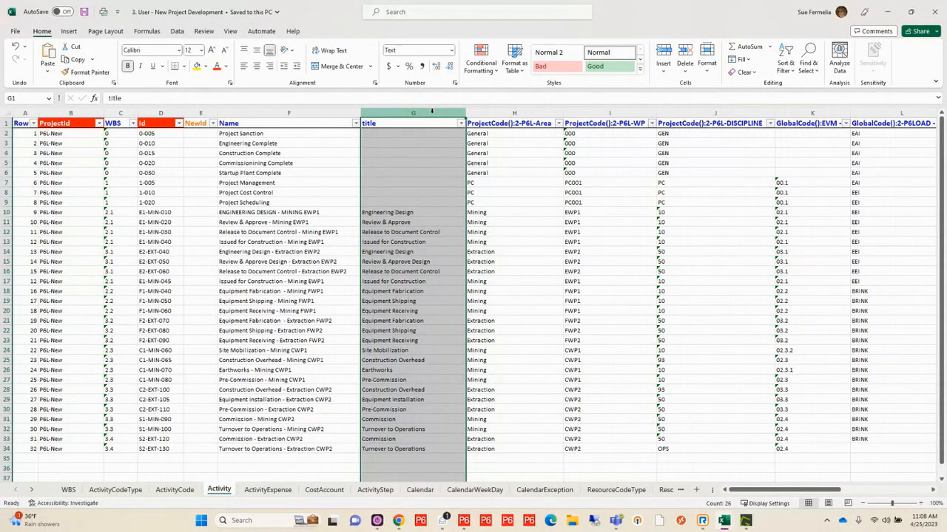
{"action": "left_click", "coordinate": [430, 126]}
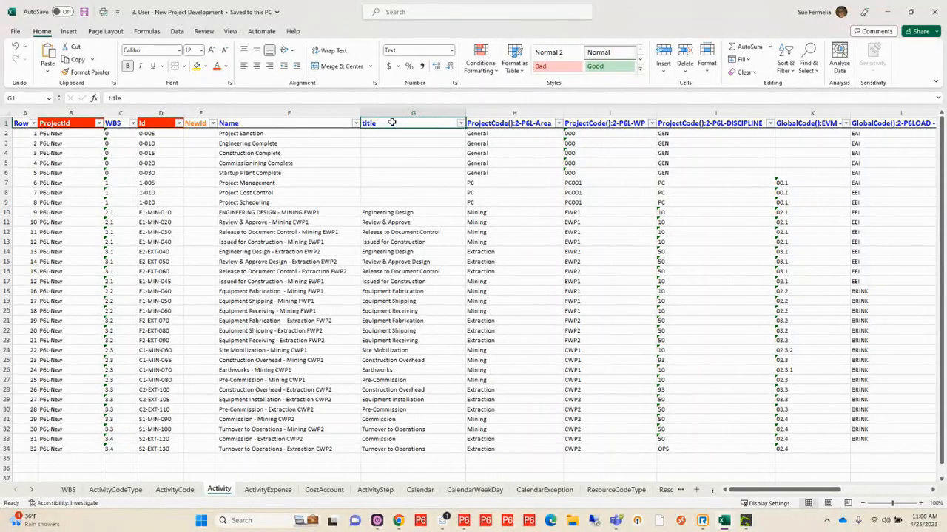
{"action": "left_click", "coordinate": [530, 124]}
{"action": "left_click", "coordinate": [633, 130]}
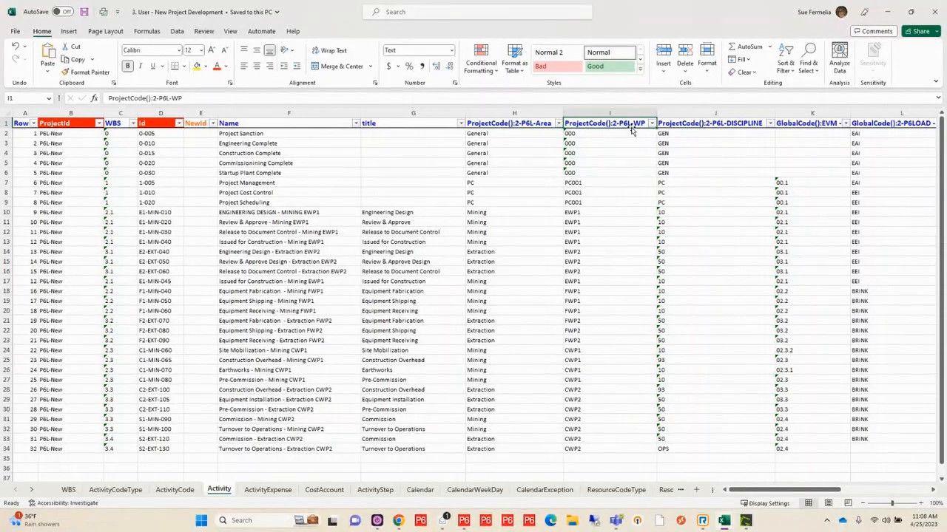
{"action": "left_click", "coordinate": [285, 213]}
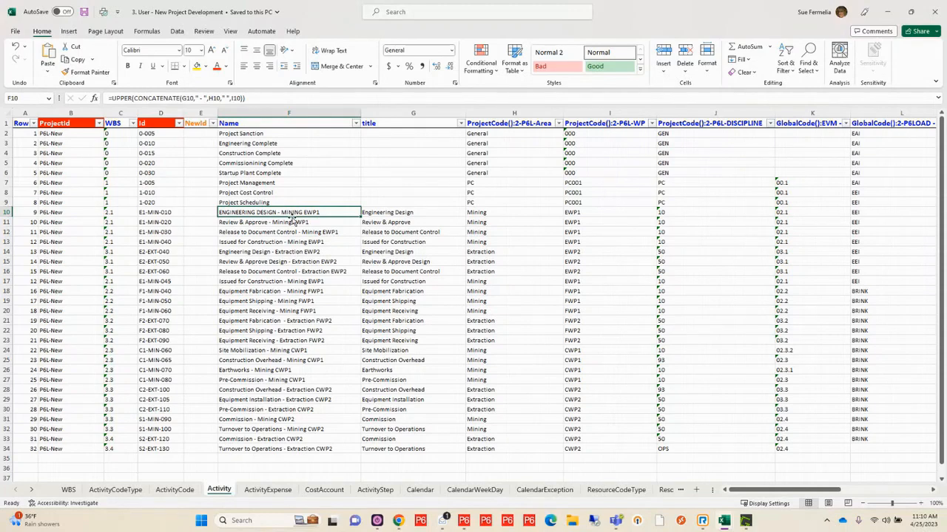
Review the expense items on the ActivityExpense sheet and the cost account structure on the CostAccount sheet
{"action": "left_click", "coordinate": [279, 491]}
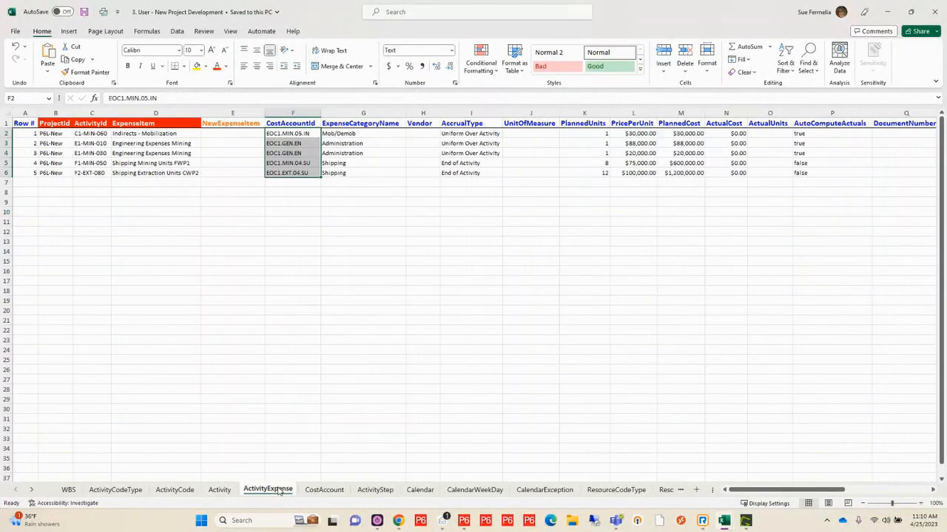
{"action": "left_click", "coordinate": [274, 232]}
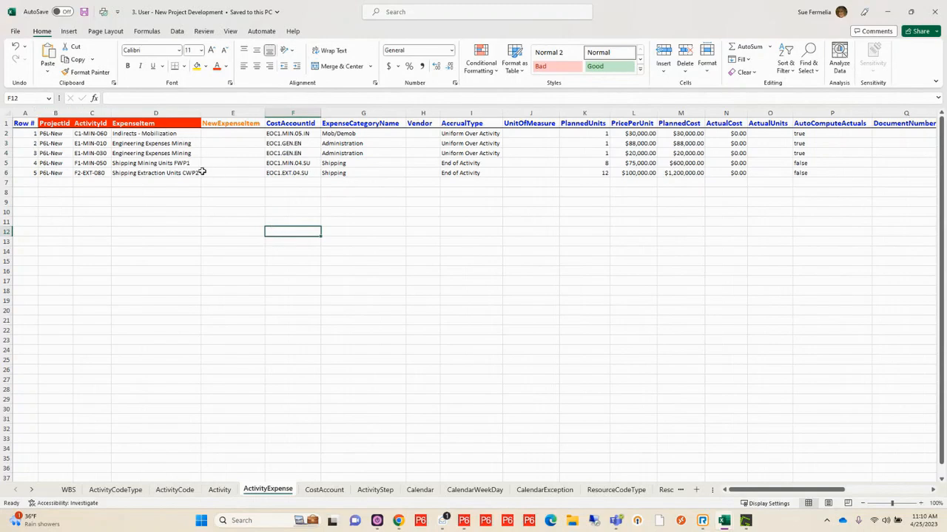
{"action": "left_click", "coordinate": [325, 490]}
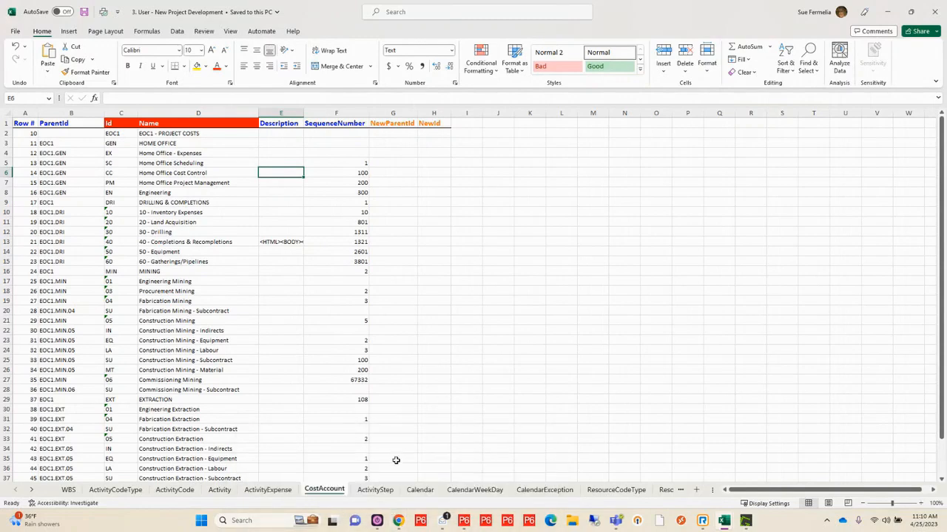
On the ActivityStep sheet, copy the three E2-EXT-040 step rows 17 to 19 and insert the copies at row 20
{"action": "left_click", "coordinate": [375, 490]}
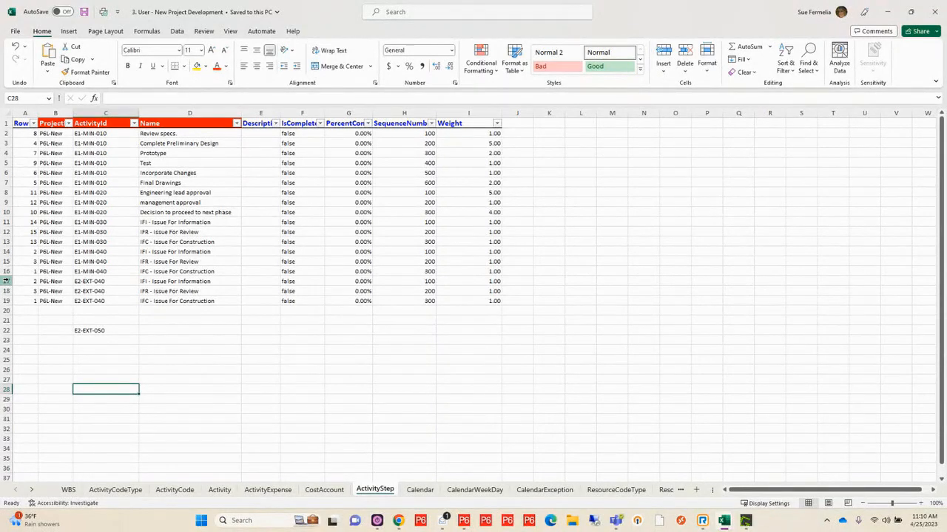
{"action": "left_click_drag", "start_coordinate": [11, 284], "coordinate": [13, 298]}
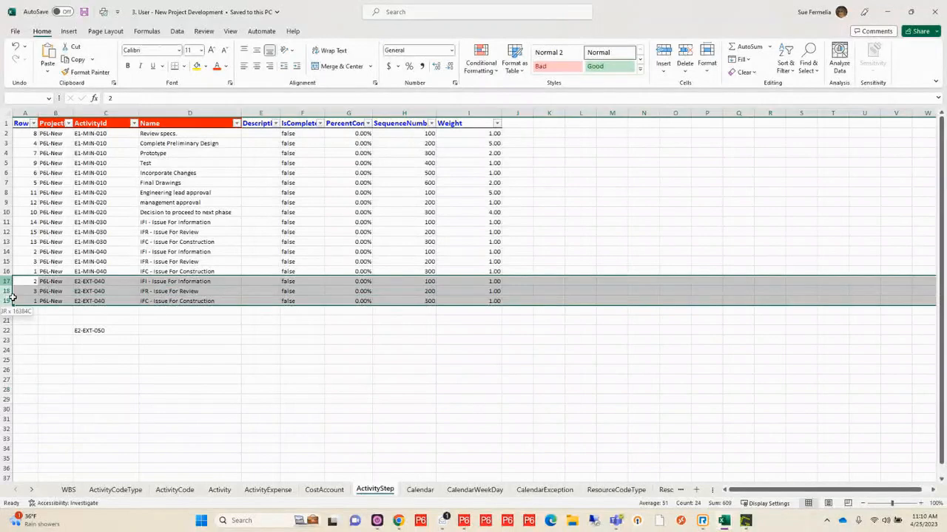
{"action": "key", "text": "ctrl+c"}
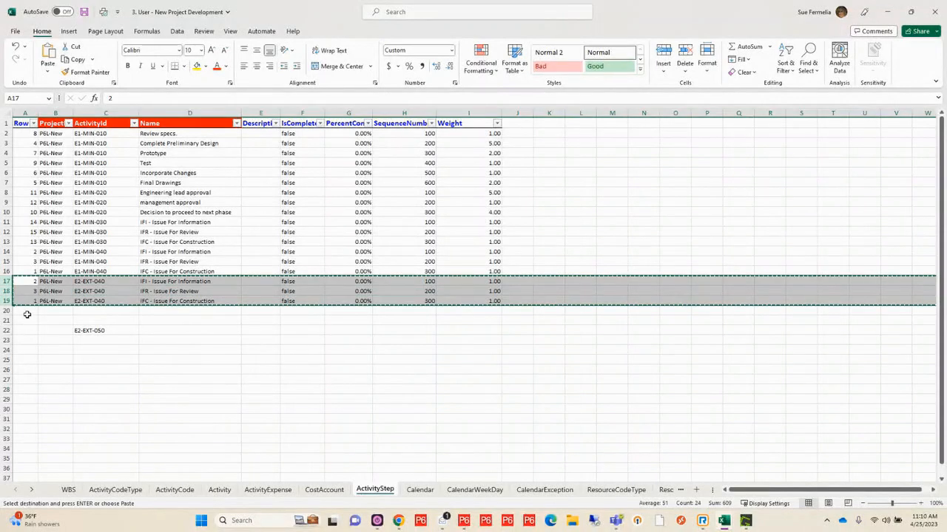
{"action": "left_click", "coordinate": [27, 313]}
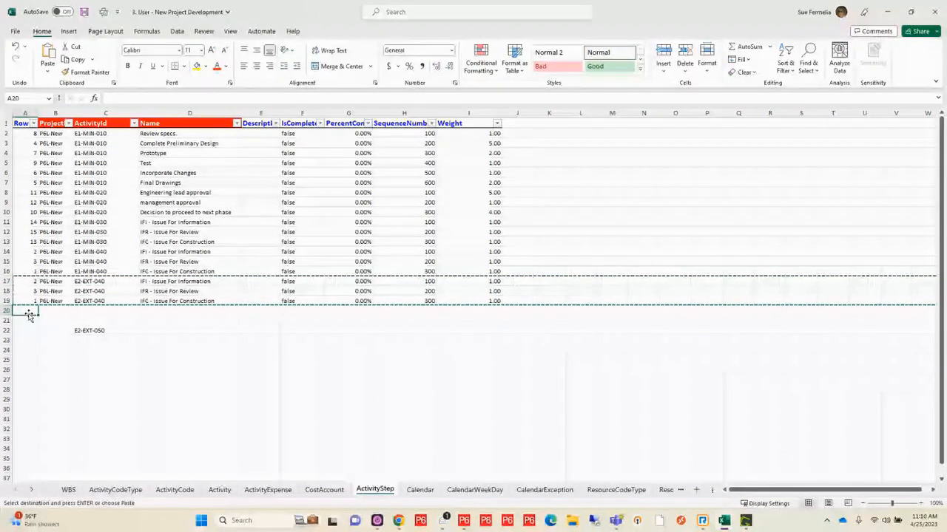
{"action": "right_click", "coordinate": [29, 315]}
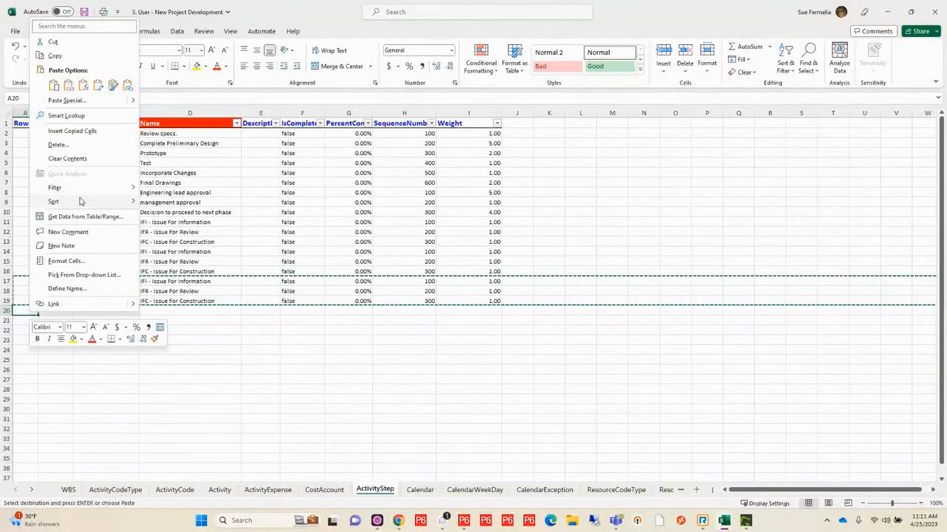
{"action": "left_click", "coordinate": [88, 135]}
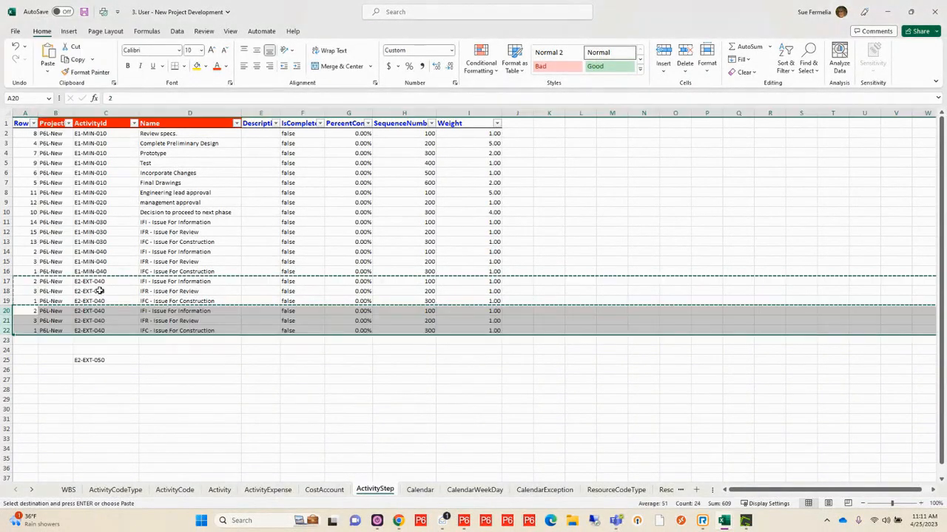
Move the ID E2-EXT-050 from C25 into ActivityId cell C20 and fill it down to row 22
{"action": "left_click", "coordinate": [106, 361]}
{"action": "key", "text": "ctrl+c"}
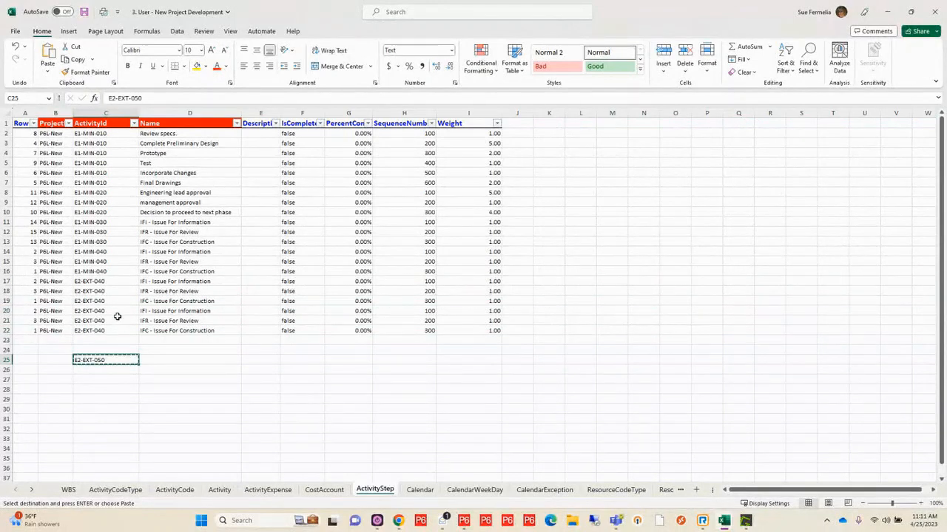
{"action": "left_click", "coordinate": [118, 312]}
{"action": "key", "text": "ctrl+v"}
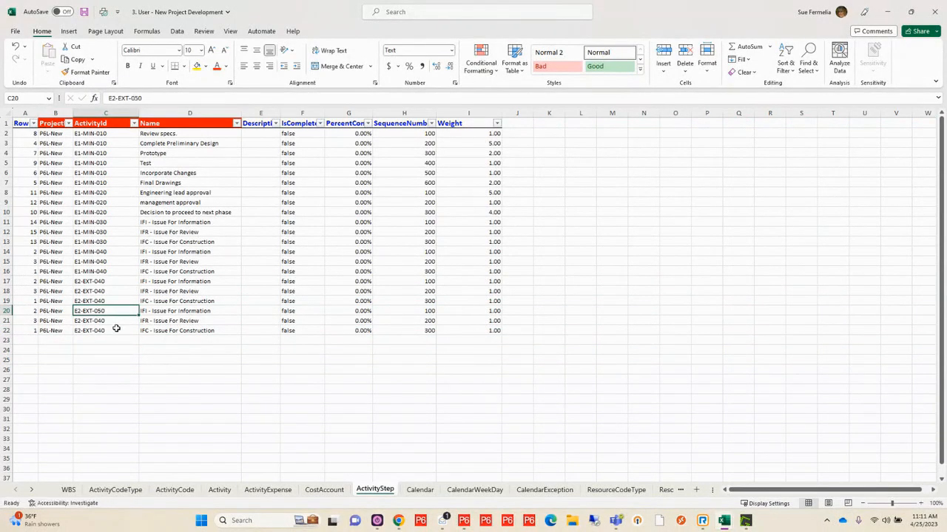
{"action": "left_click_drag", "start_coordinate": [138, 317], "coordinate": [138, 334]}
{"action": "left_click", "coordinate": [124, 321]}
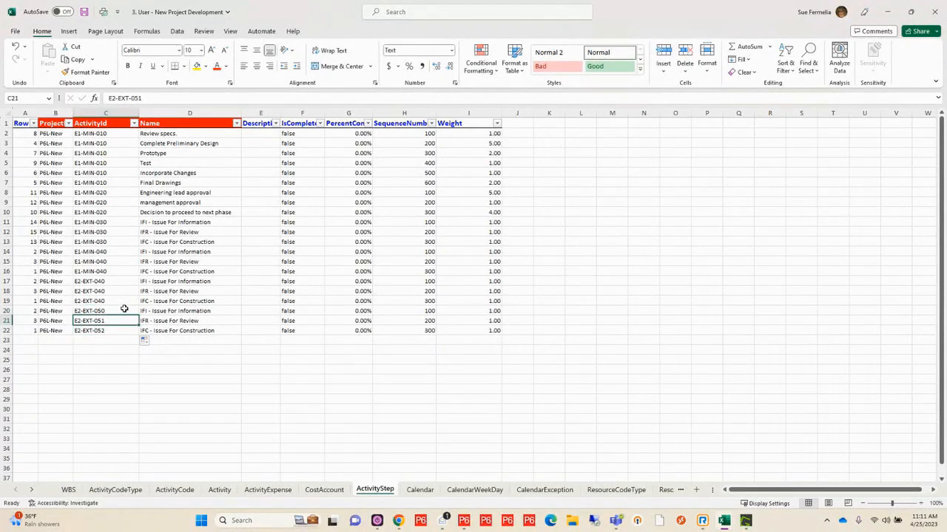
Copy E2-EXT-050 from C20 over the ActivityId values in rows 21 and 22
{"action": "left_click", "coordinate": [124, 311]}
{"action": "key", "text": "ctrl+c"}
{"action": "left_click", "coordinate": [123, 336]}
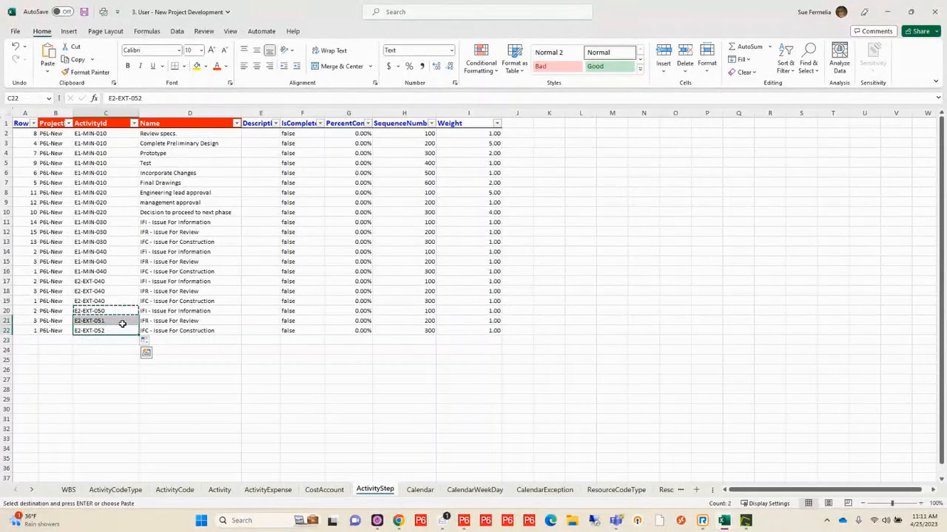
{"action": "left_click", "coordinate": [125, 322]}
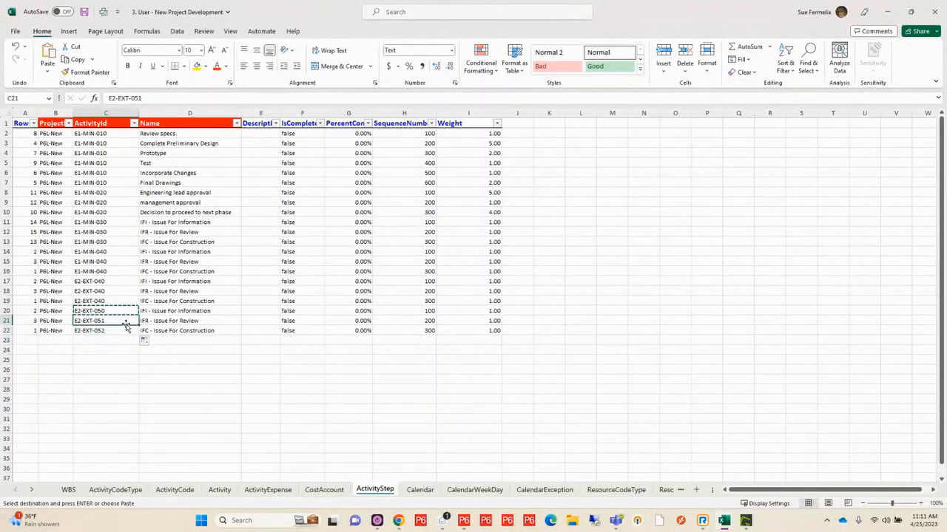
{"action": "key", "text": "ctrl+v"}
{"action": "left_click", "coordinate": [121, 332]}
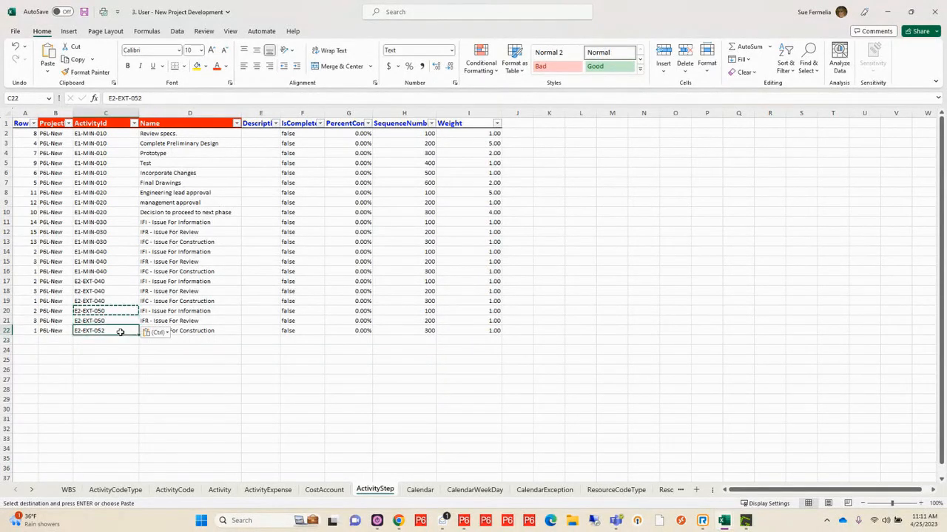
{"action": "key", "text": "ctrl+v"}
{"action": "left_click_drag", "start_coordinate": [111, 361], "coordinate": [112, 371]}
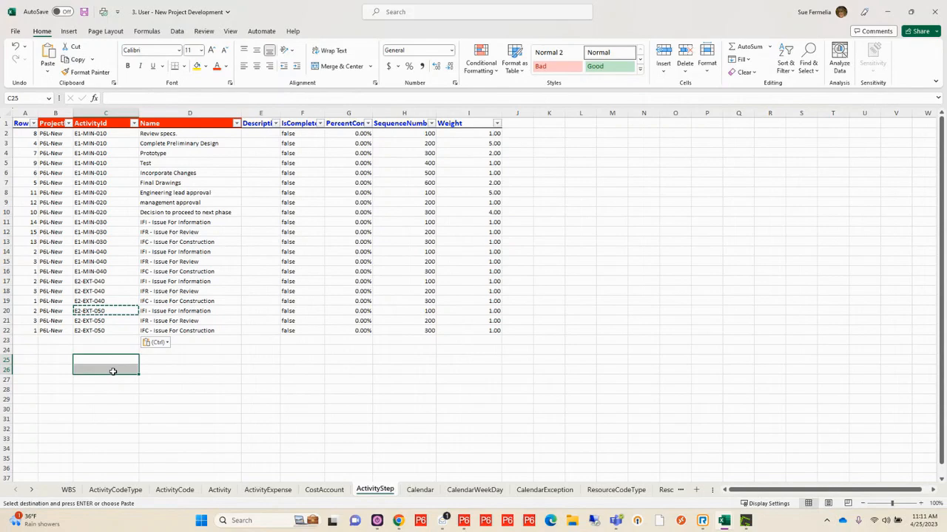
Review the 1-P6Loader - CON 10+4 - Rotating calendar on the Calendar sheet and its working hours on the CalendarWeekDay sheet
{"action": "left_click", "coordinate": [419, 491]}
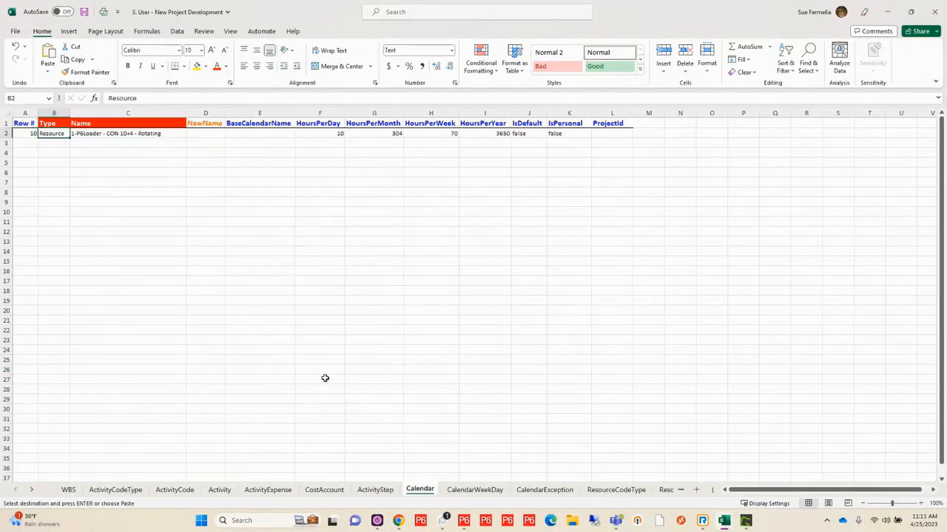
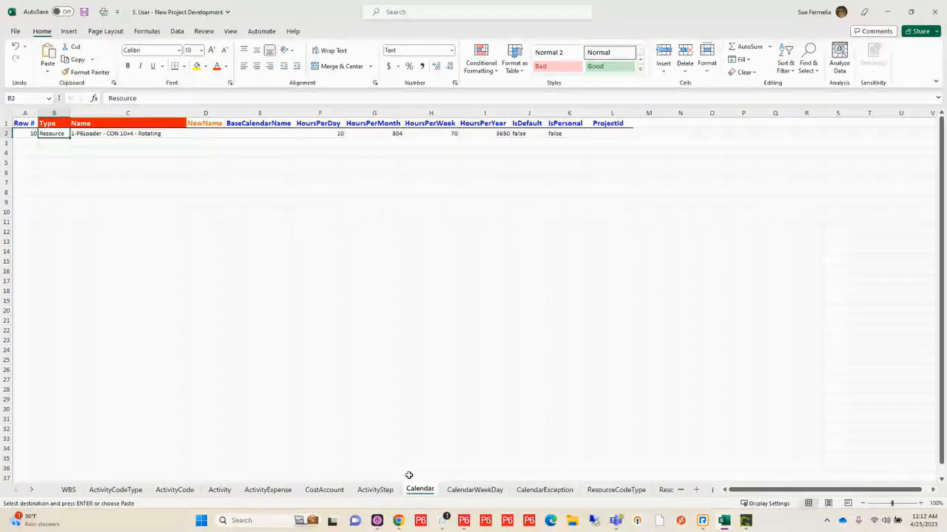
{"action": "left_click", "coordinate": [467, 491]}
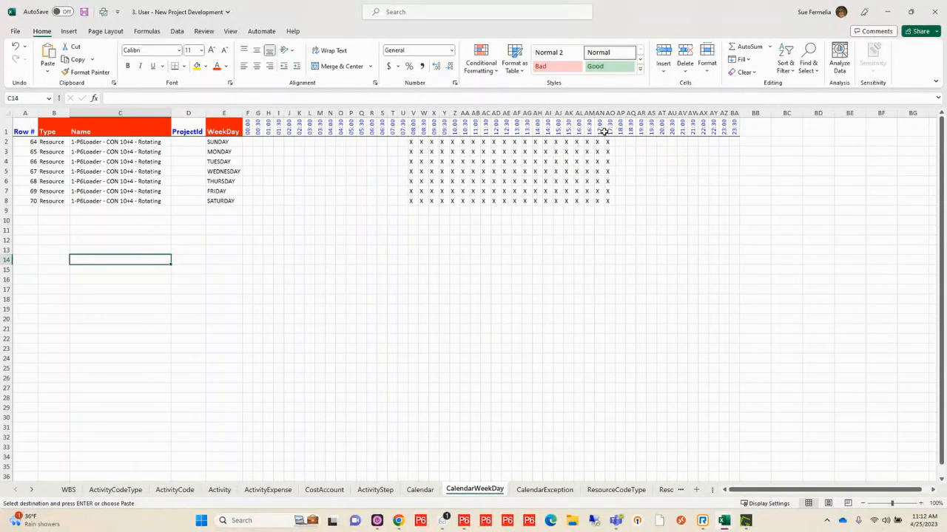
Examine the ExceptionDate formulas in E2 to E9 of the CalendarException sheet, and view the ResourceCodeType sheet
{"action": "left_click", "coordinate": [544, 491]}
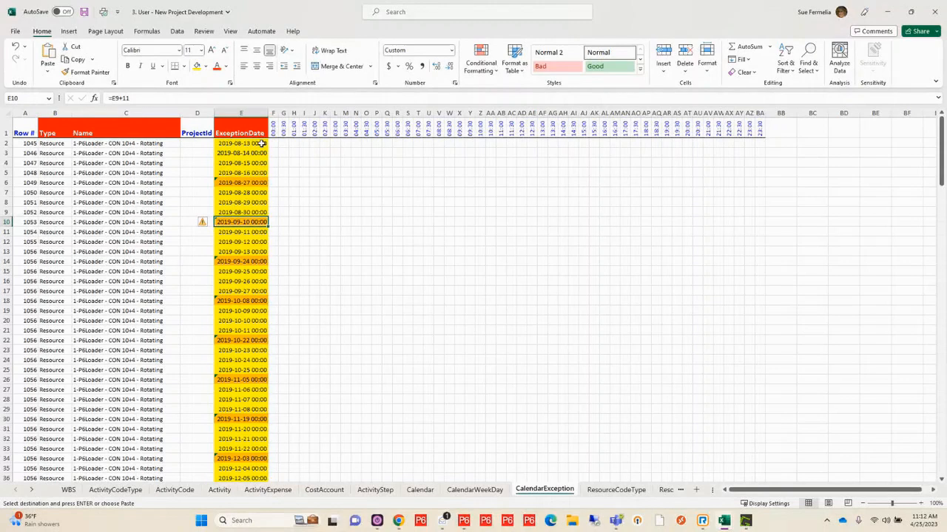
{"action": "left_click", "coordinate": [261, 143]}
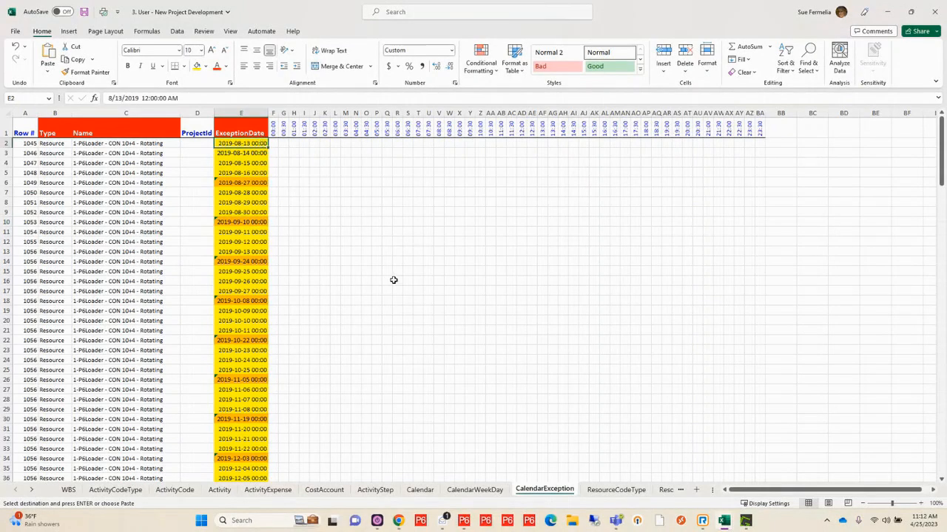
{"action": "left_click", "coordinate": [250, 153]}
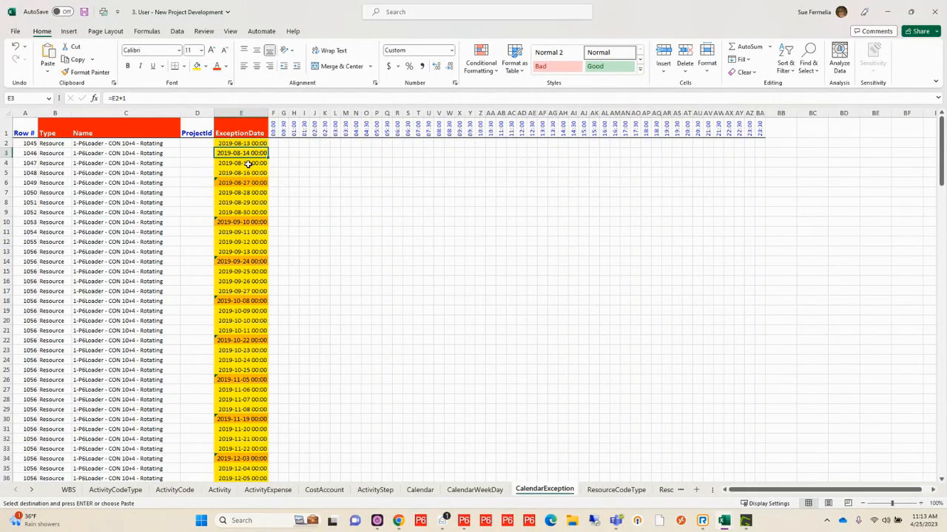
{"action": "left_click", "coordinate": [250, 170]}
{"action": "left_click", "coordinate": [249, 164]}
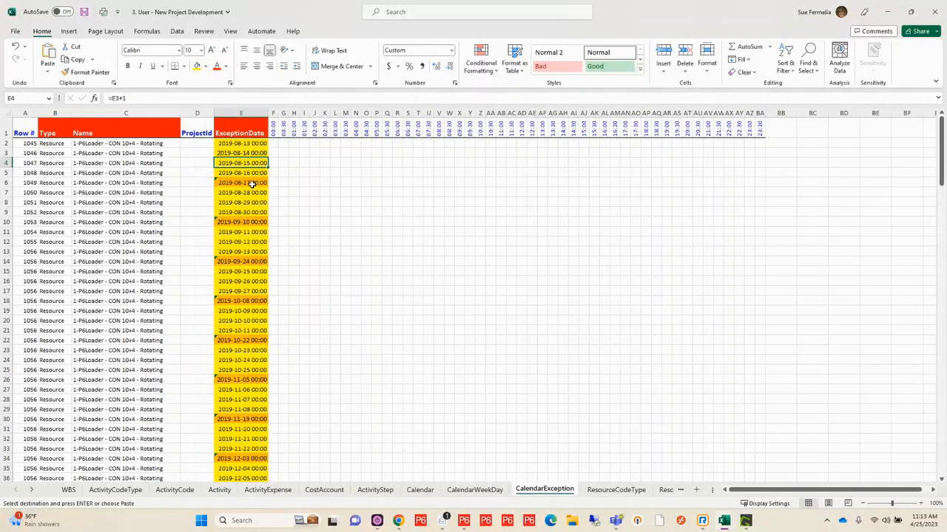
{"action": "left_click", "coordinate": [251, 184]}
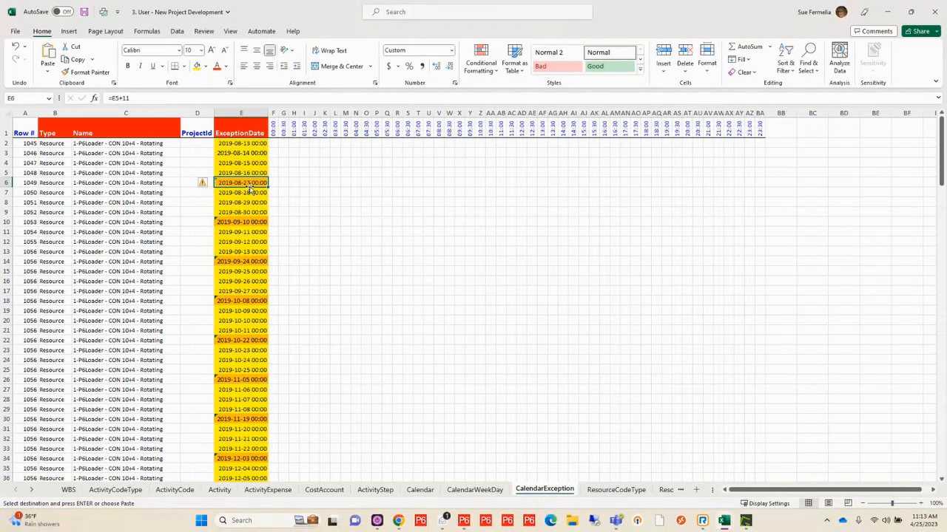
{"action": "left_click", "coordinate": [244, 193]}
{"action": "left_click", "coordinate": [244, 202]}
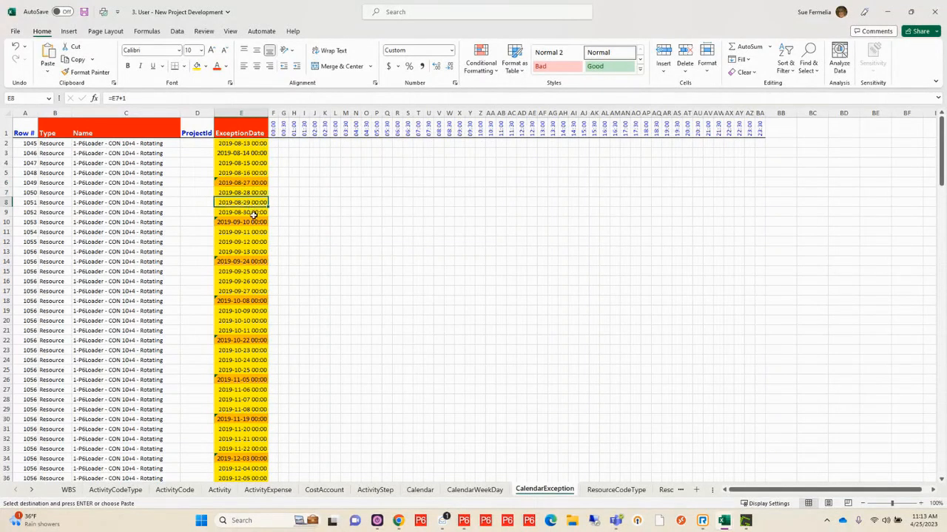
{"action": "left_click", "coordinate": [253, 214]}
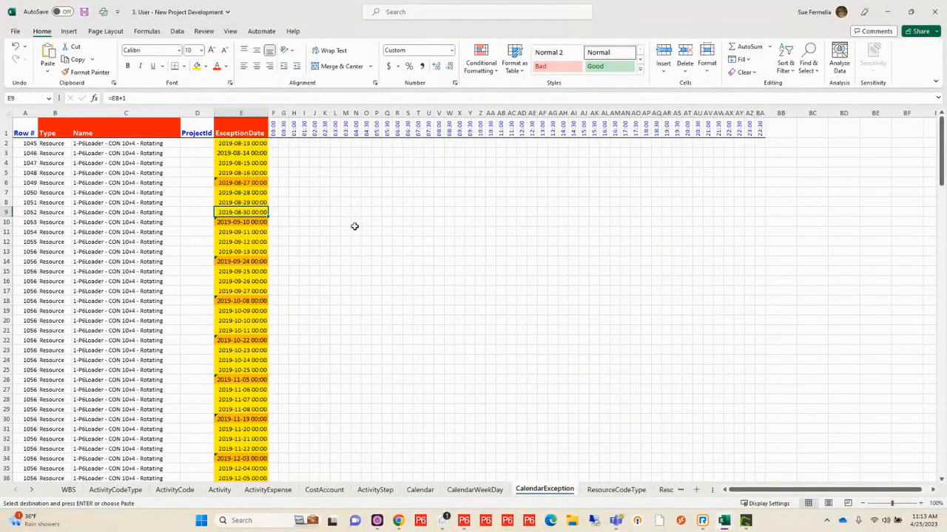
{"action": "left_click", "coordinate": [616, 489]}
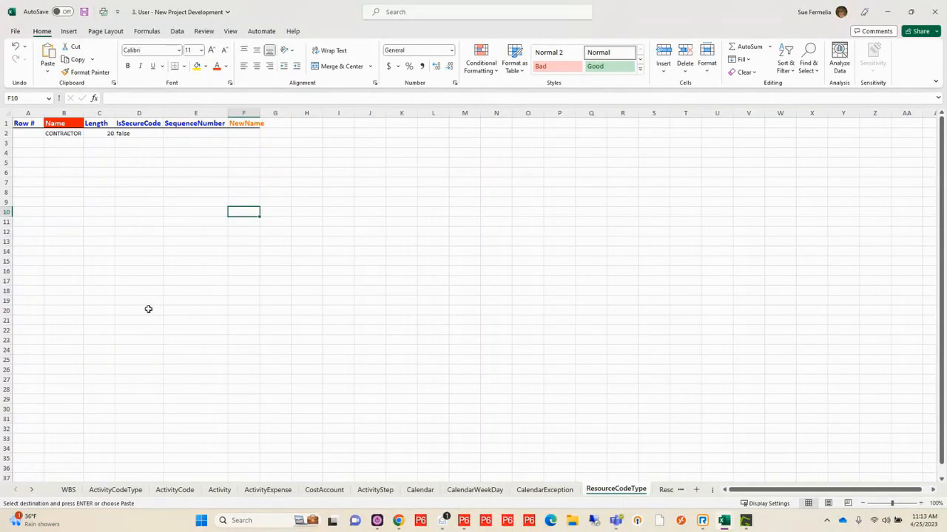
Review the contractor codes on the ResourceCode sheet and the resource list on the Resource sheet
{"action": "left_click", "coordinate": [665, 491]}
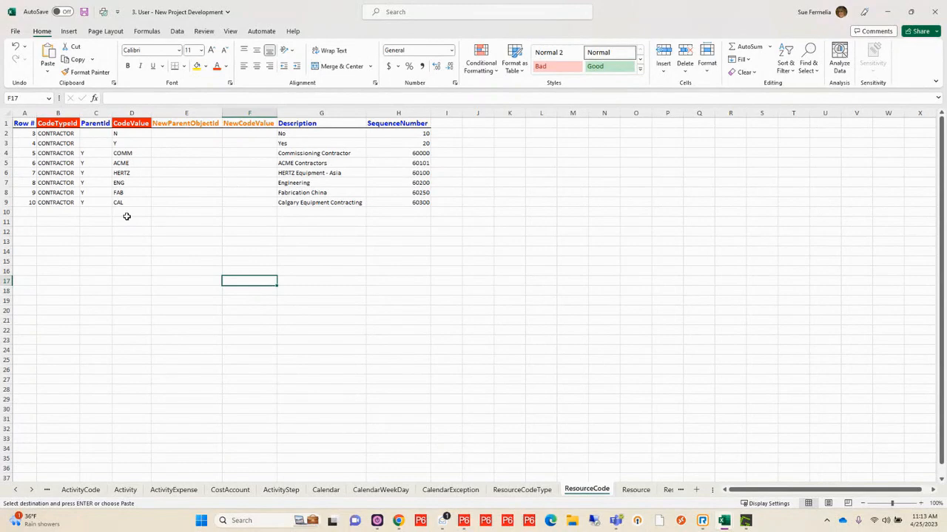
{"action": "left_click", "coordinate": [638, 491]}
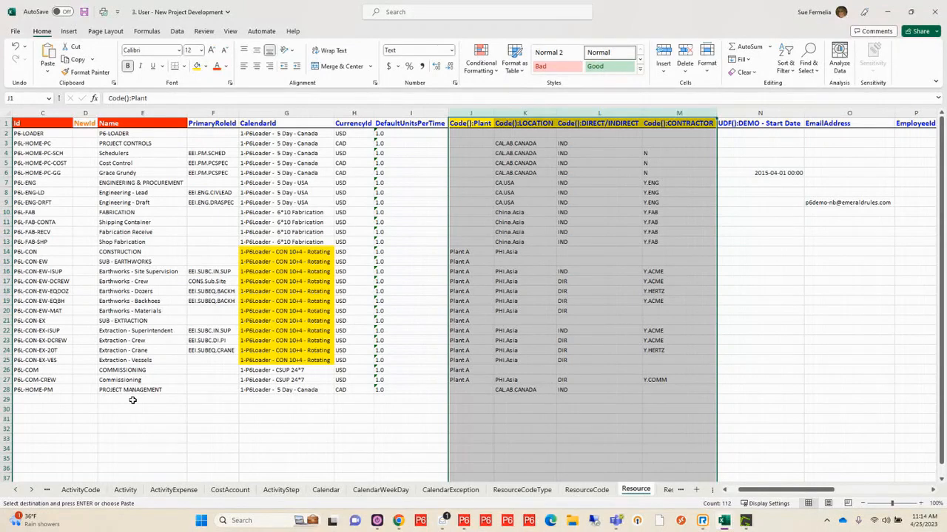
Examine PlannedDuration, PlannedUnits, PlannedCost and PlannedUnitsPerTime in row 2 of the ResourceAssignment sheet, and review the Relationship sheet
{"action": "left_click", "coordinate": [667, 491]}
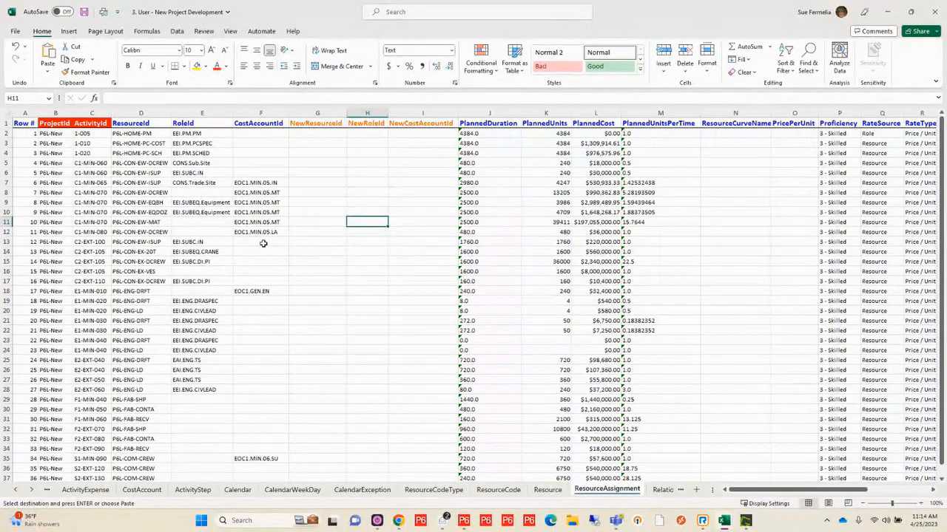
{"action": "left_click", "coordinate": [481, 134]}
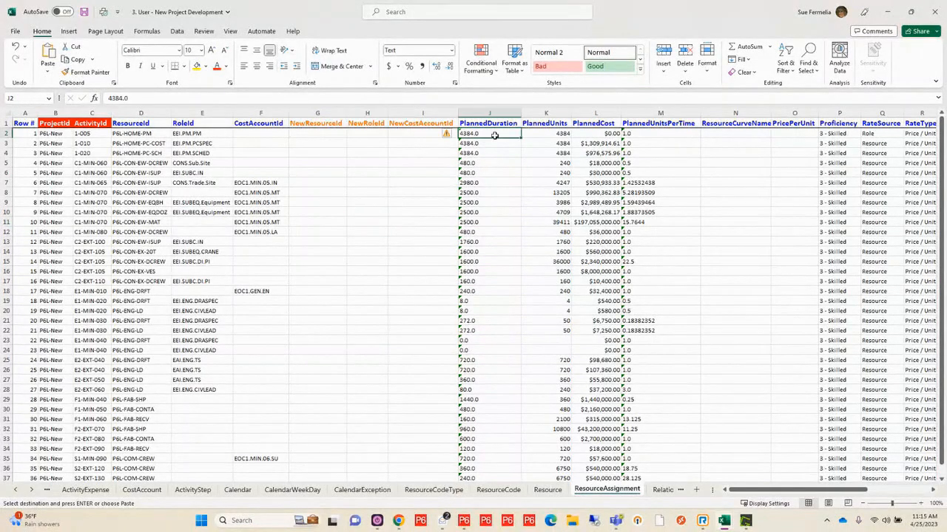
{"action": "left_click", "coordinate": [545, 135]}
{"action": "left_click", "coordinate": [607, 135]}
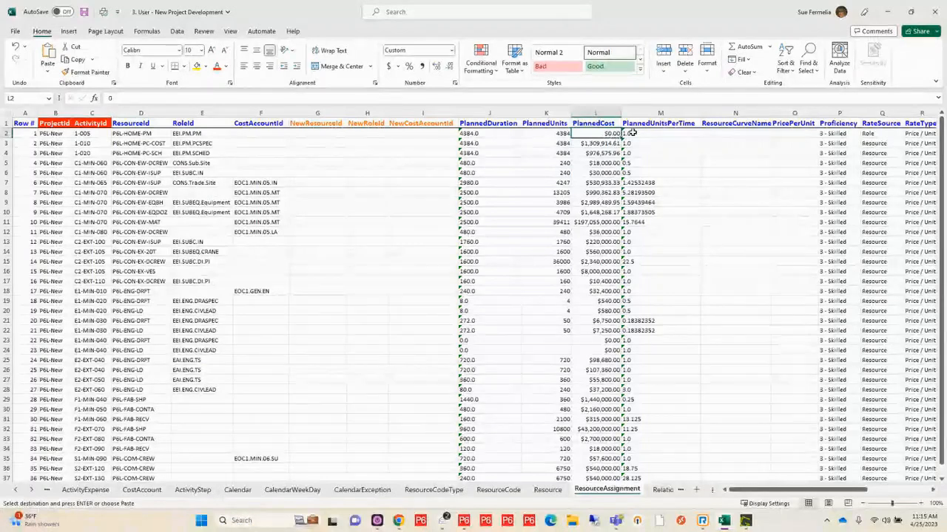
{"action": "left_click", "coordinate": [629, 134]}
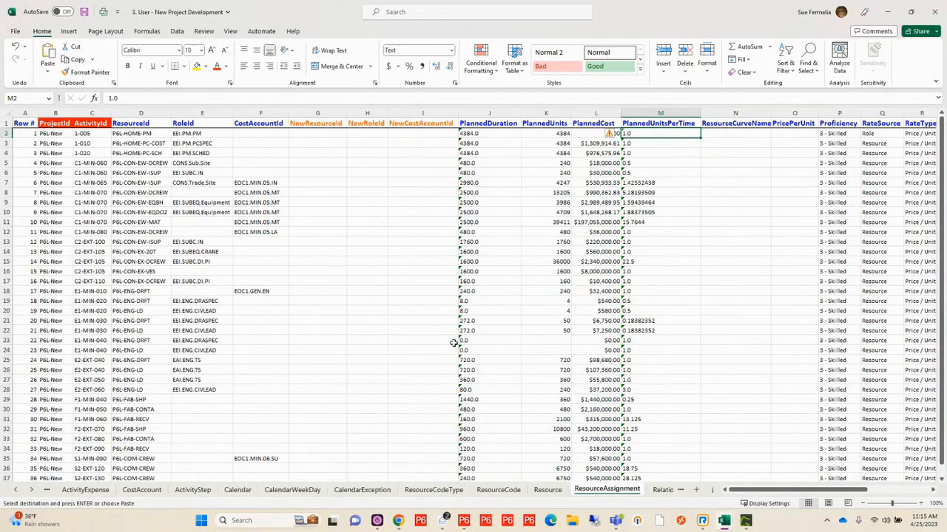
{"action": "left_click", "coordinate": [663, 490]}
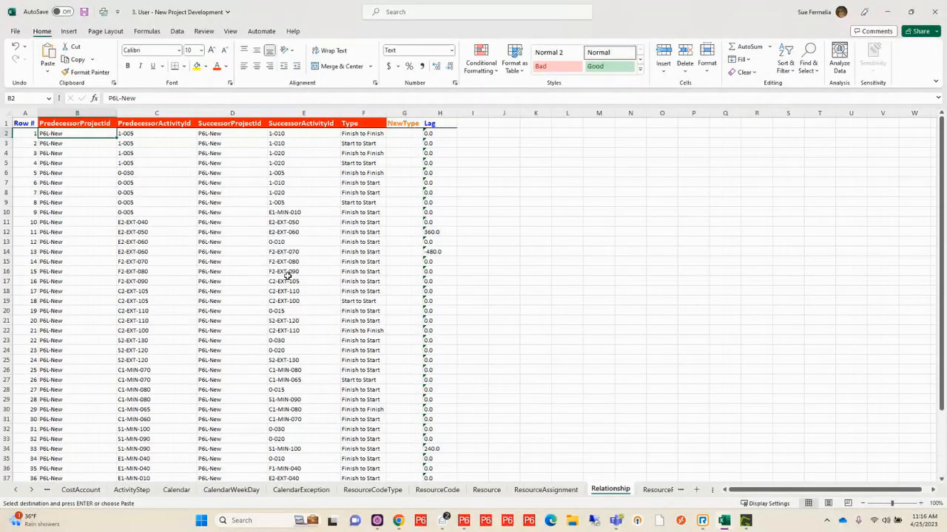
Switch to P6-Loader in Chrome and upload the Excel workbook 3. User - New Project Development with deletes disabled
{"action": "mouse_move", "coordinate": [345, 519]}
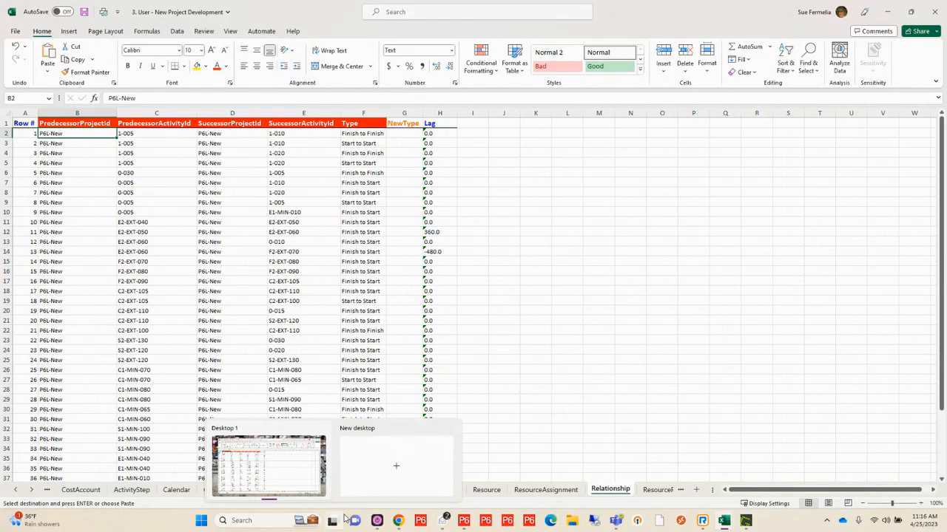
{"action": "mouse_move", "coordinate": [398, 521]}
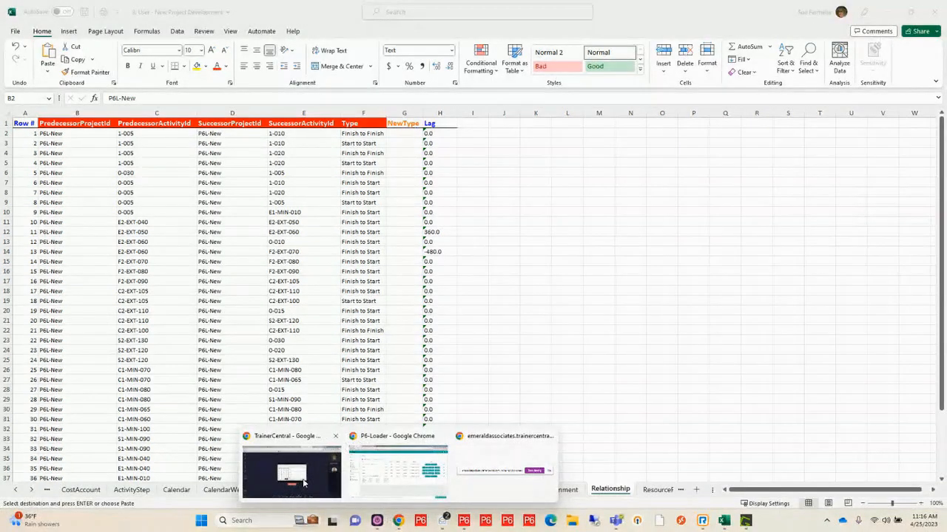
{"action": "left_click", "coordinate": [370, 477]}
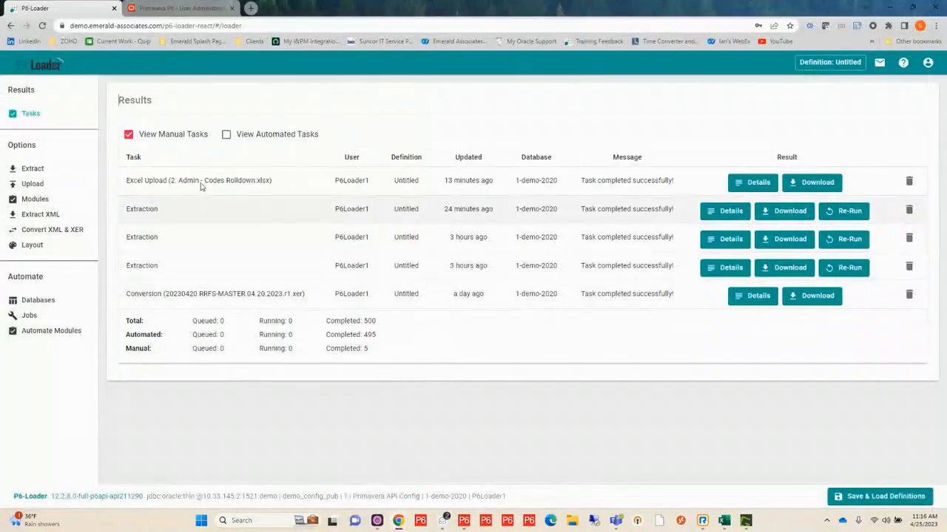
{"action": "left_click", "coordinate": [37, 187]}
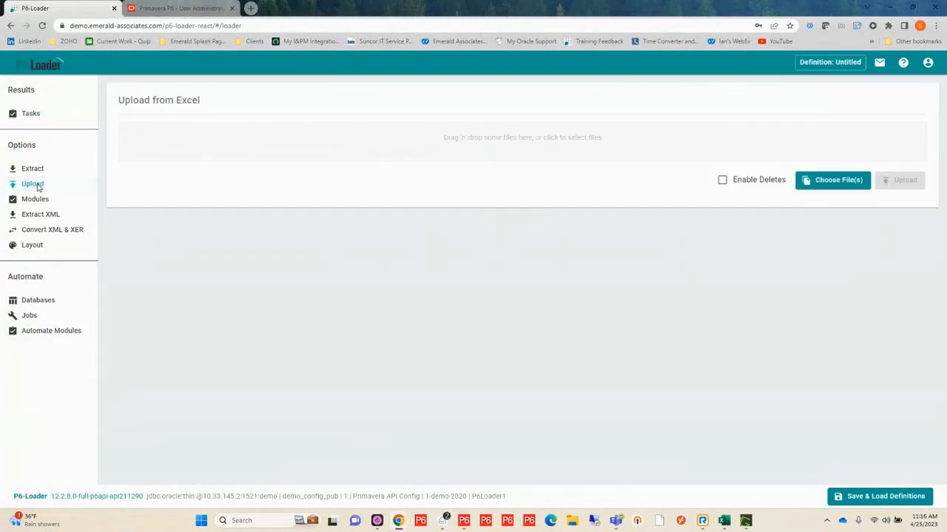
{"action": "left_click", "coordinate": [507, 149]}
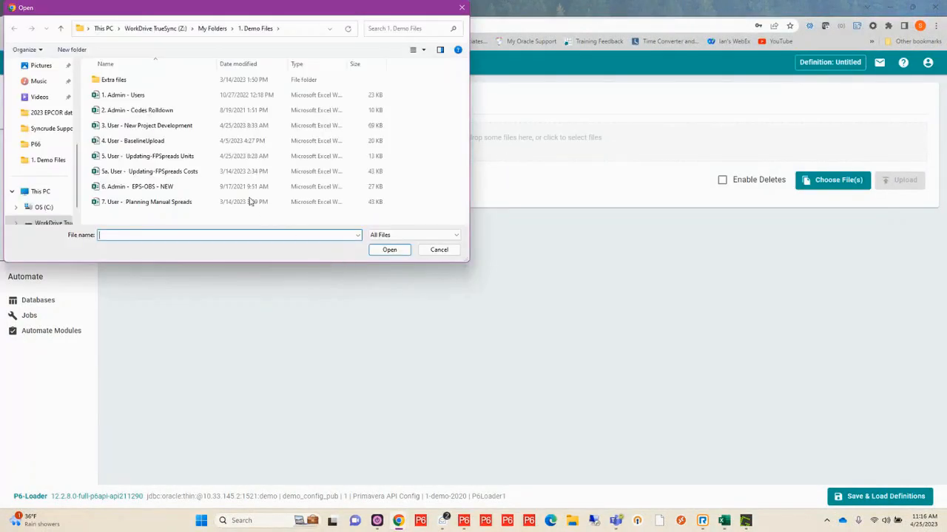
{"action": "left_click", "coordinate": [164, 127]}
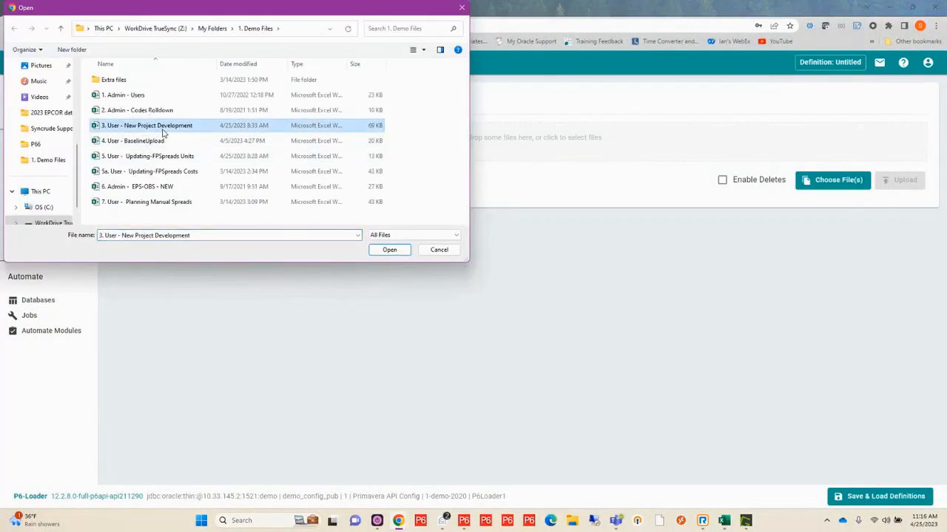
{"action": "left_click", "coordinate": [388, 250]}
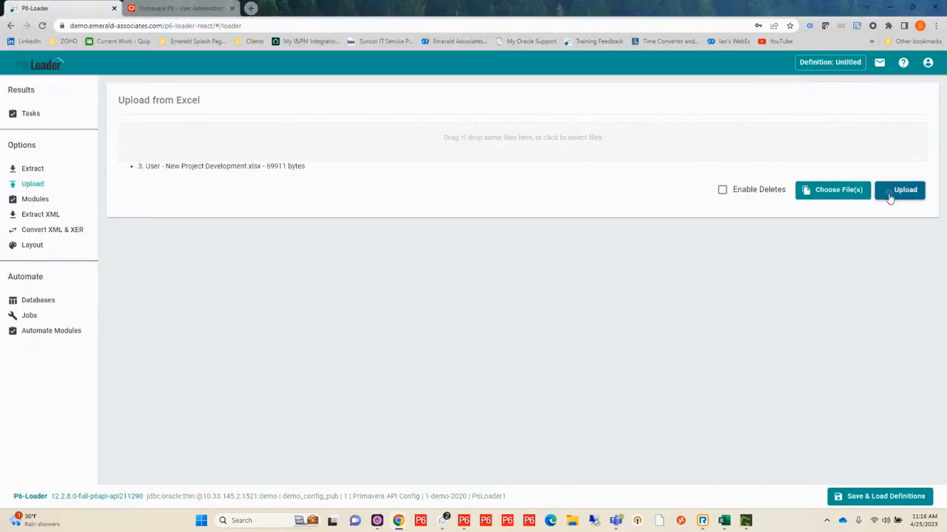
{"action": "left_click", "coordinate": [890, 195]}
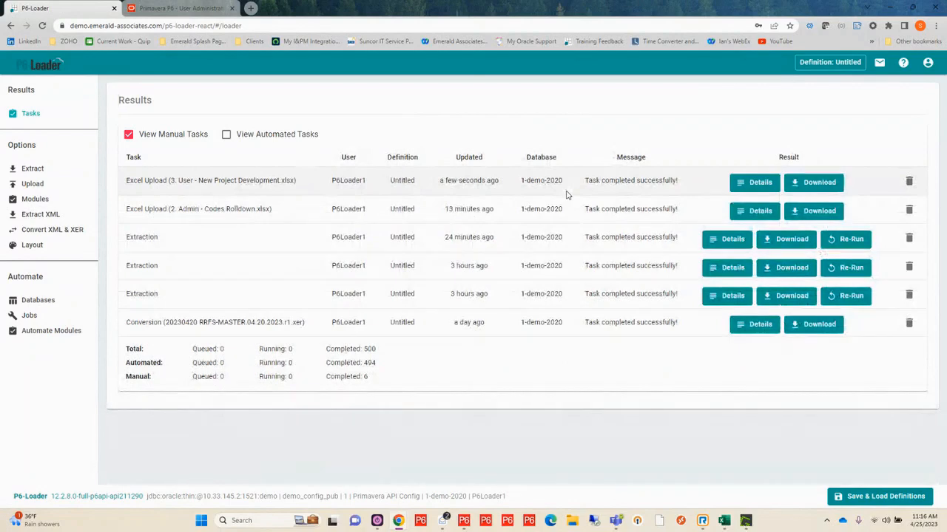
Switch to Primavera P6, review the loaded activities of project P6L-New, and dismiss the chat notification
{"action": "left_click", "coordinate": [484, 522]}
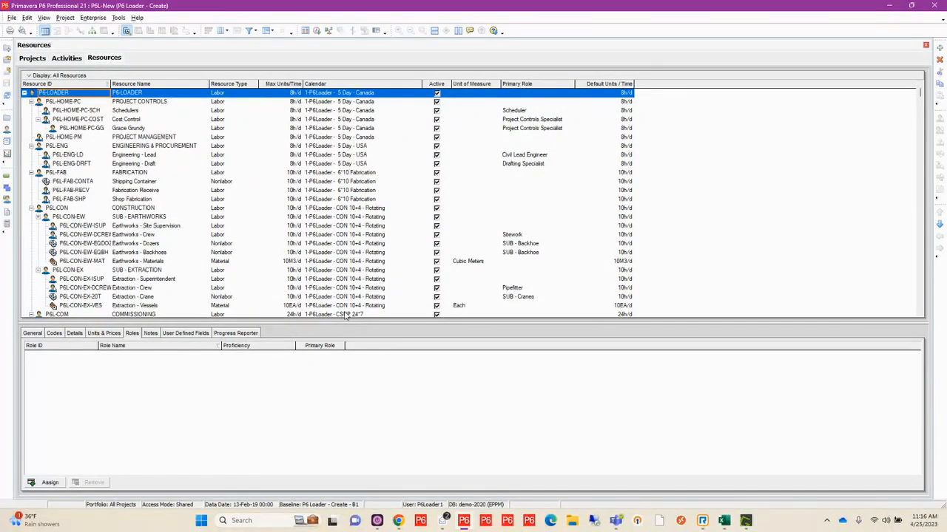
{"action": "left_click", "coordinate": [66, 58]}
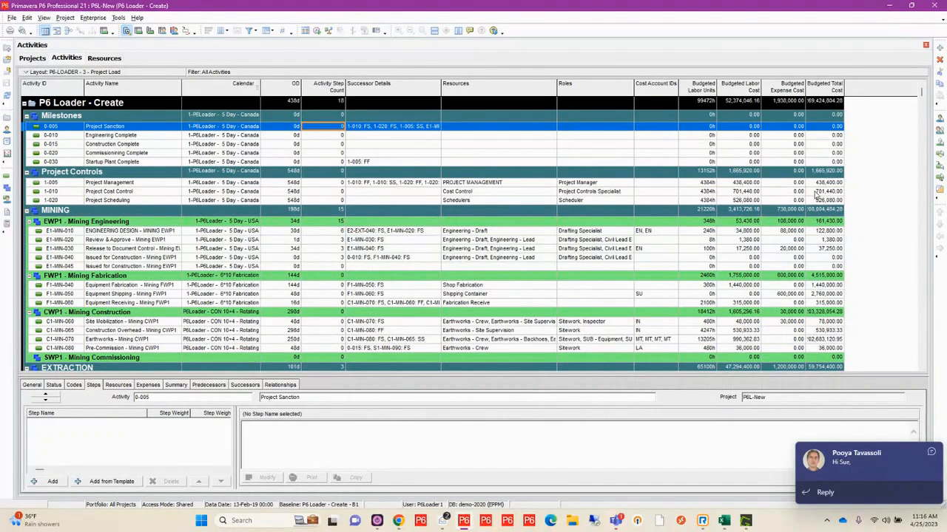
{"action": "left_click", "coordinate": [931, 450]}
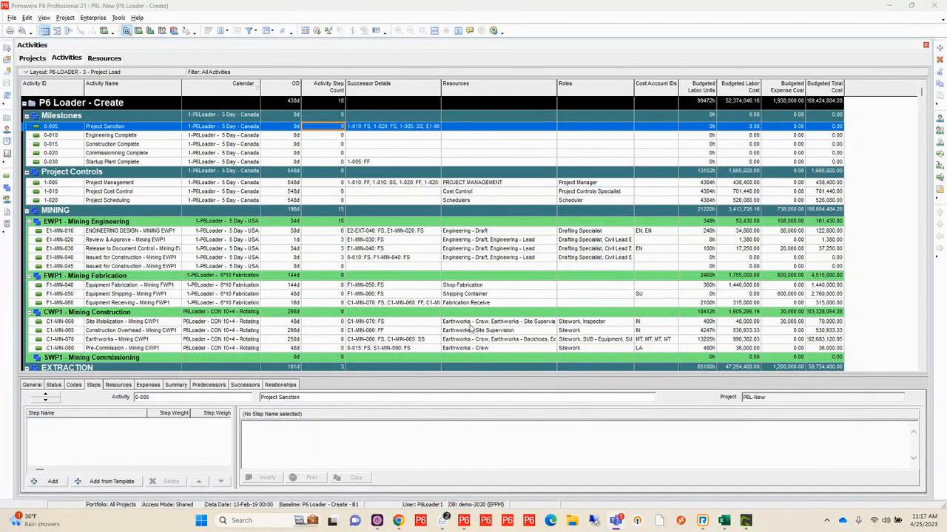
Open the project WEST-TA-22 from the 1-EAI-P6Load-Demo group in the projects list
{"action": "left_click", "coordinate": [32, 57]}
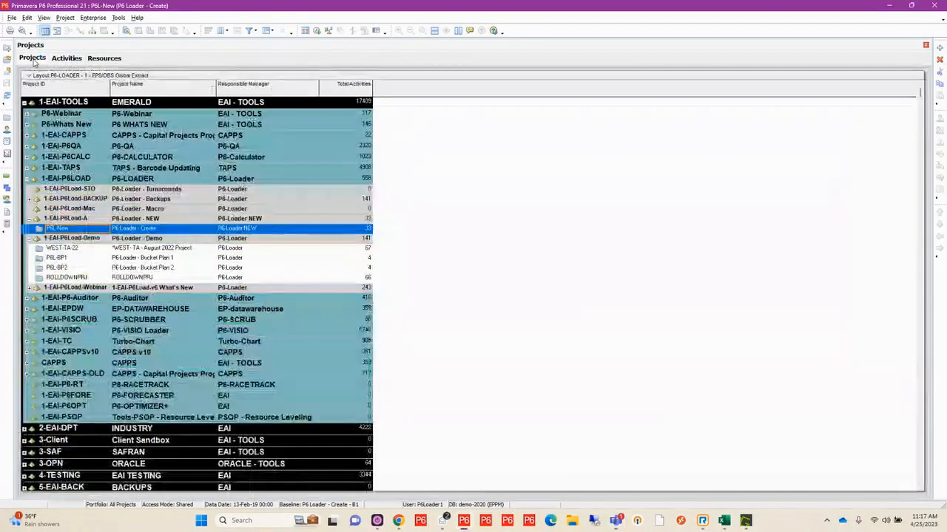
{"action": "left_click", "coordinate": [67, 249]}
{"action": "right_click", "coordinate": [67, 250]}
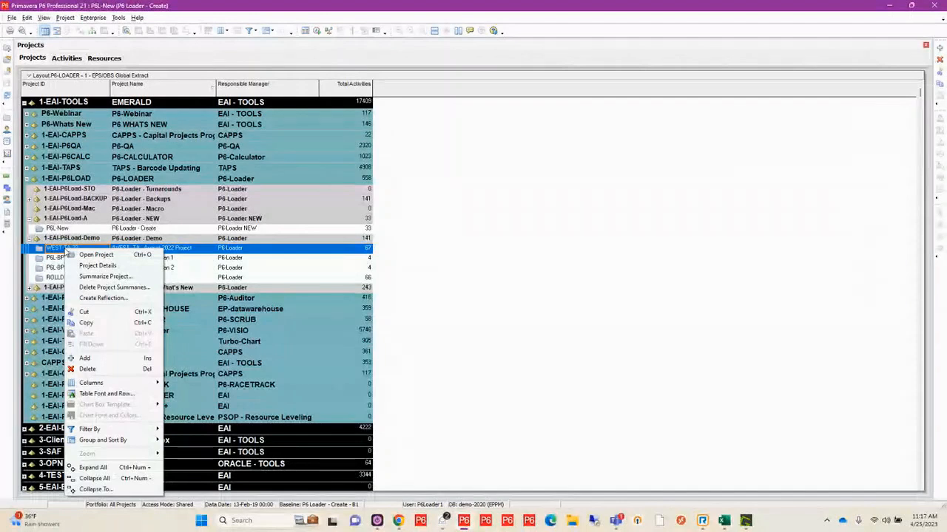
{"action": "left_click", "coordinate": [94, 254]}
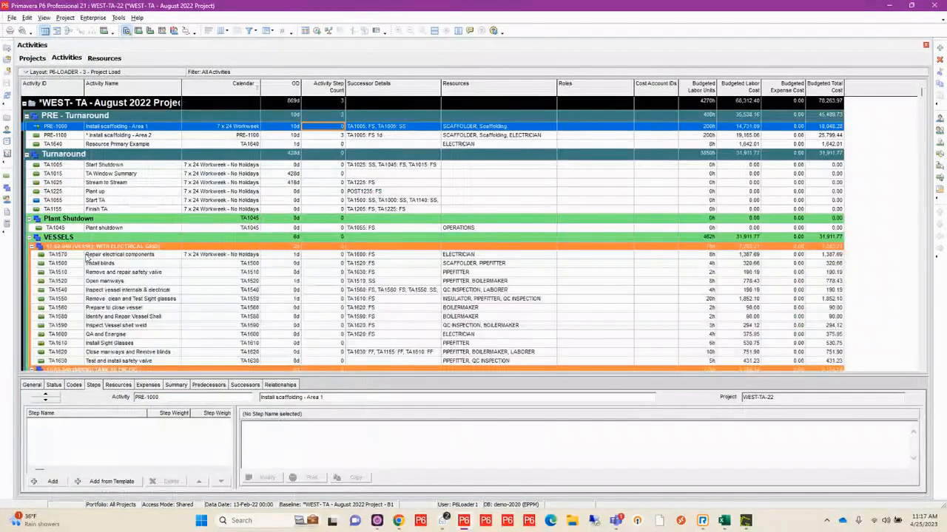
Apply the layout P6-LOADER - 4 - Project Baseline Update to the WEST-TA-22 activities and review their baseline labor costs and units
{"action": "left_click", "coordinate": [53, 72]}
{"action": "mouse_move", "coordinate": [53, 83]}
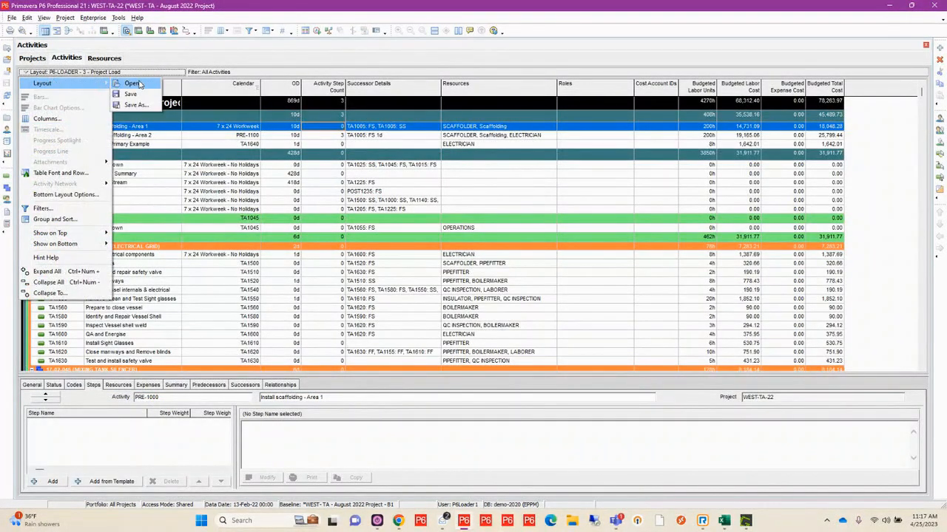
{"action": "left_click", "coordinate": [137, 86]}
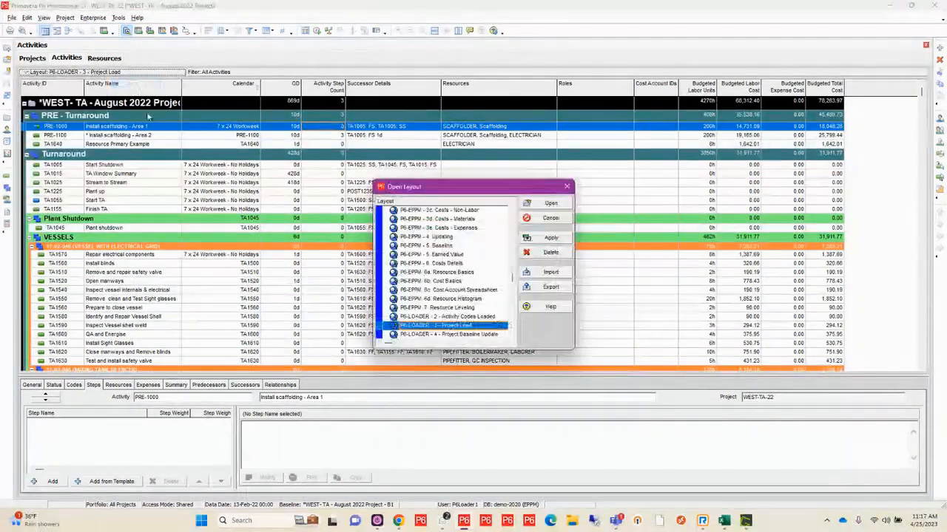
{"action": "left_click", "coordinate": [457, 335]}
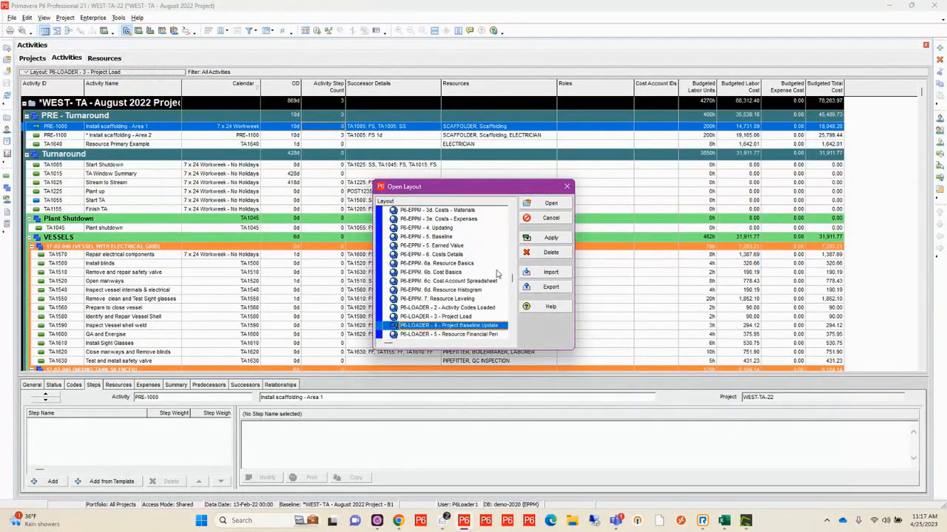
{"action": "left_click", "coordinate": [550, 204]}
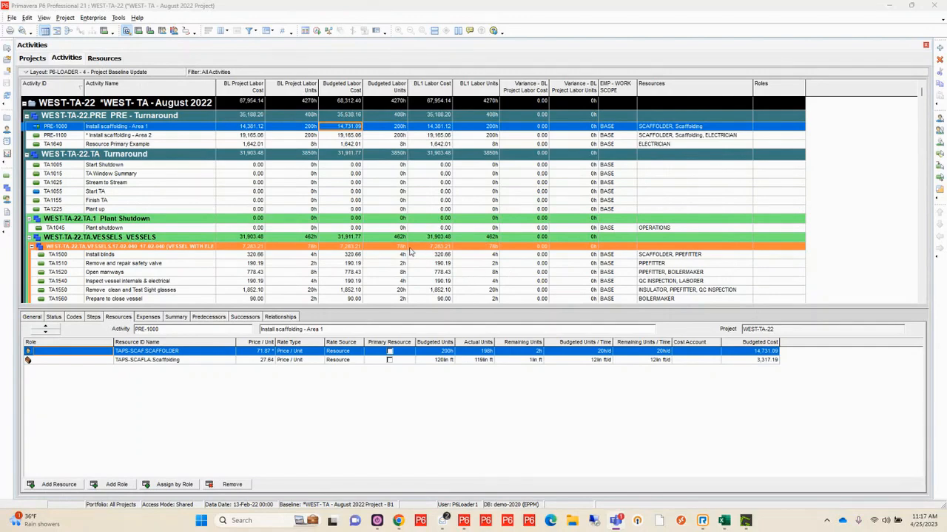
{"action": "scroll", "coordinate": [400, 180], "scroll_direction": "down", "scroll_amount": 1}
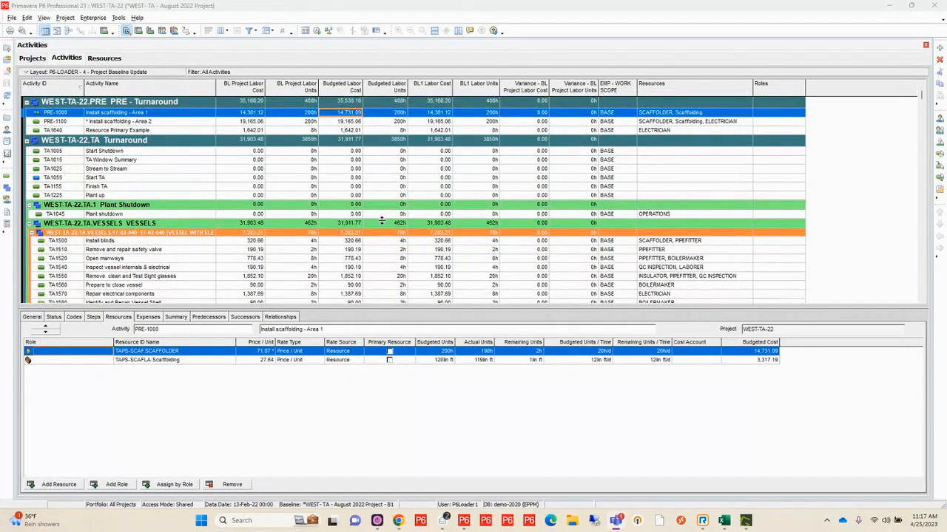
{"action": "scroll", "coordinate": [382, 222], "scroll_direction": "down", "scroll_amount": 1}
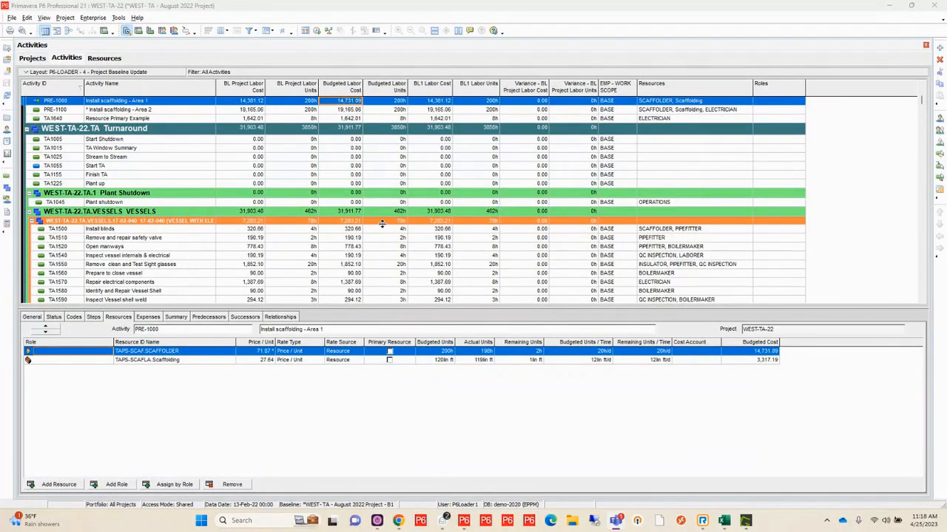
Switch to P6-Loader in Chrome and examine the modules available for extraction under PROJECT INFO
{"action": "mouse_move", "coordinate": [401, 521]}
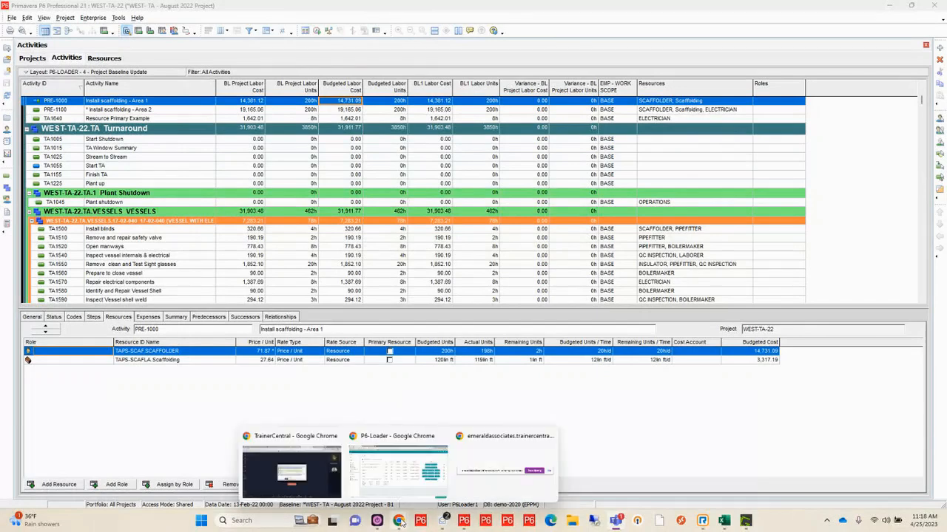
{"action": "left_click", "coordinate": [394, 481]}
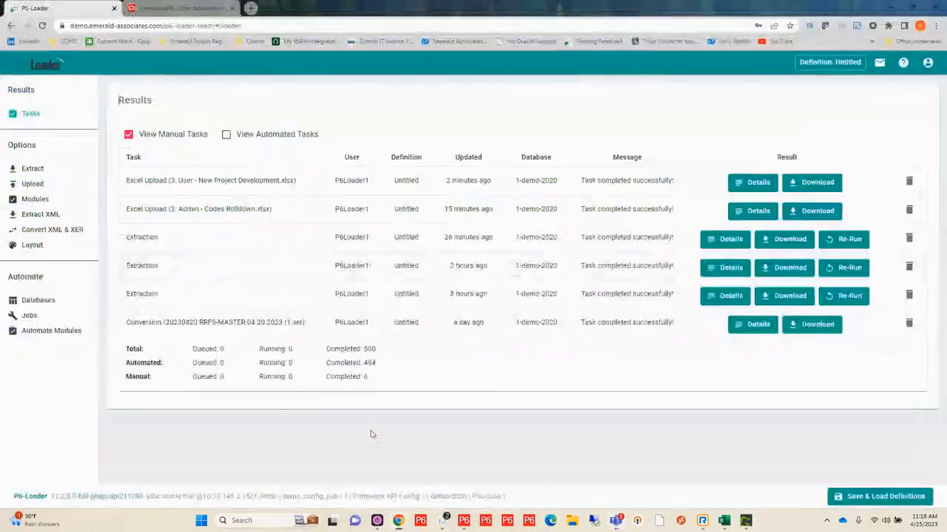
{"action": "left_click", "coordinate": [53, 170]}
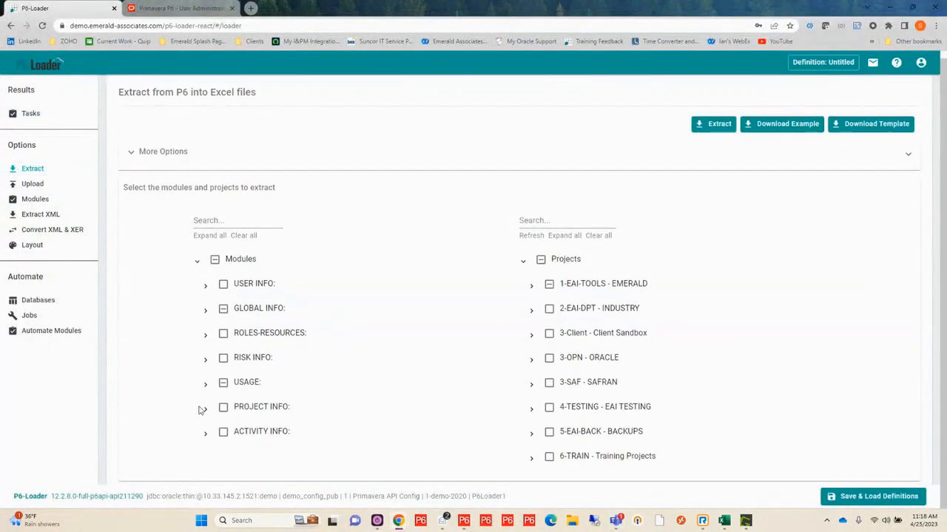
{"action": "left_click", "coordinate": [206, 409]}
{"action": "scroll", "coordinate": [171, 349], "scroll_direction": "down", "scroll_amount": 5}
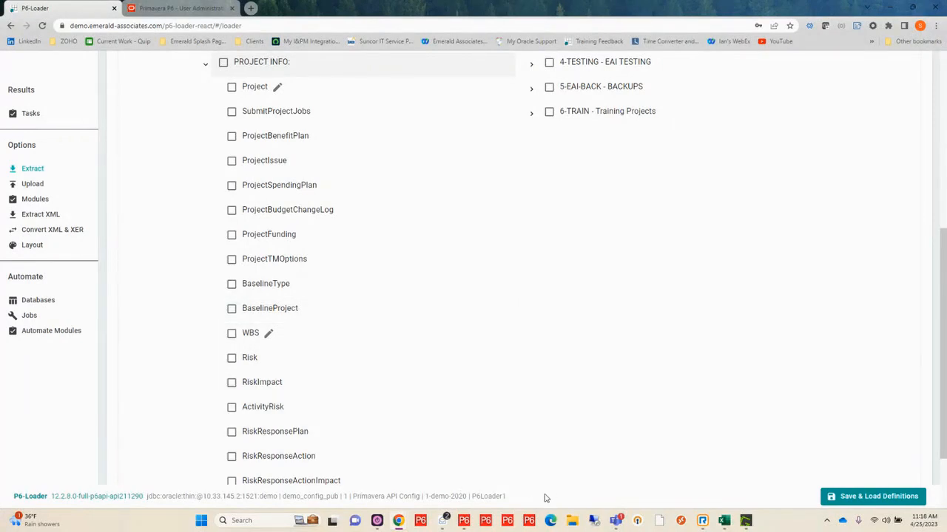
Return to the WEST-TA-22 activities in Primavera P6, and switch to the Excel workbook 4. User - BaselineUpload
{"action": "left_click", "coordinate": [463, 522]}
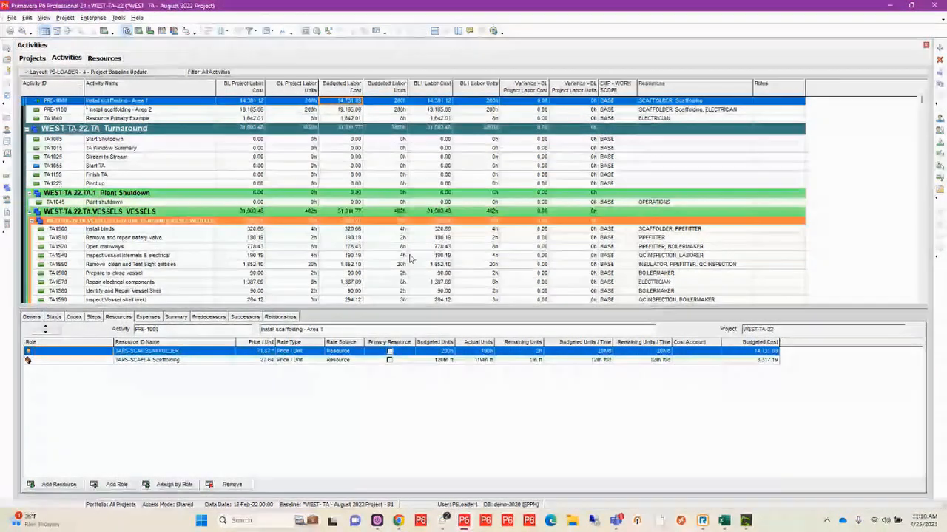
{"action": "scroll", "coordinate": [405, 241], "scroll_direction": "down", "scroll_amount": 1}
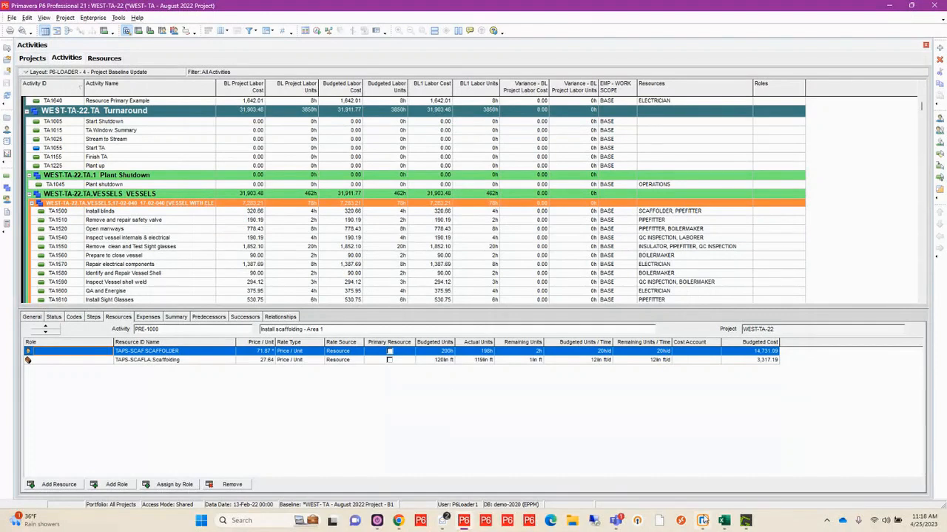
{"action": "mouse_move", "coordinate": [721, 524]}
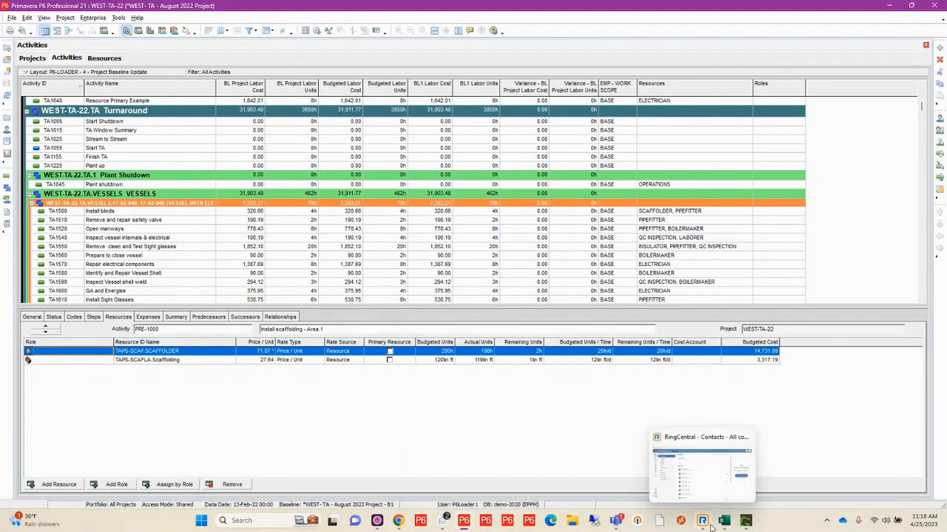
{"action": "left_click", "coordinate": [786, 466]}
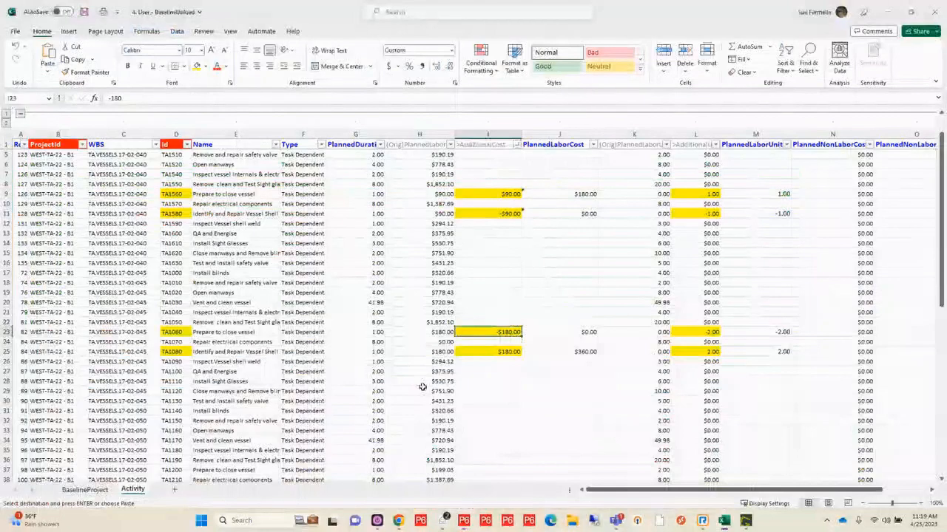
Examine the Activity sheet's ProjectId entries and highlighted top rows, and the additional cost, unit and PlannedLaborCost cells for TA1560 and TA1580
{"action": "scroll", "coordinate": [37, 272], "scroll_direction": "up", "scroll_amount": 1}
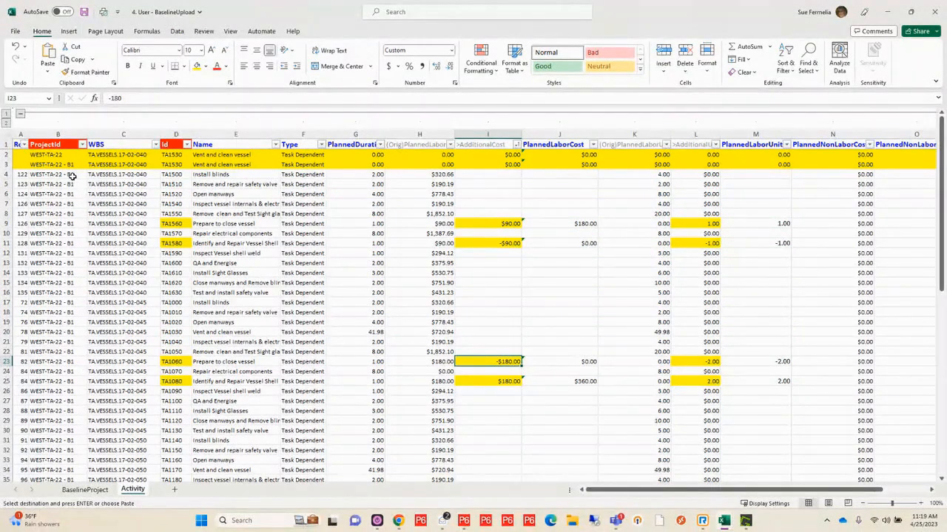
{"action": "left_click_drag", "start_coordinate": [71, 174], "coordinate": [78, 397]}
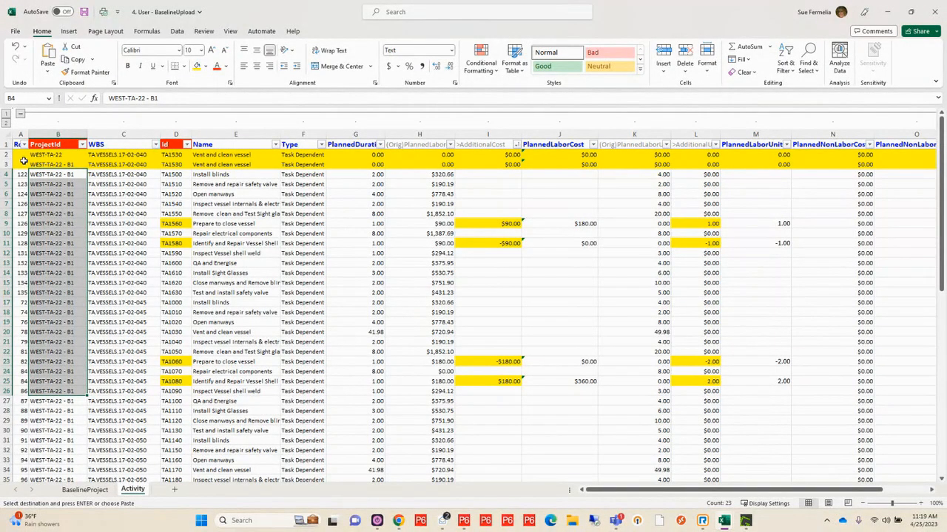
{"action": "left_click_drag", "start_coordinate": [5, 154], "coordinate": [6, 164]}
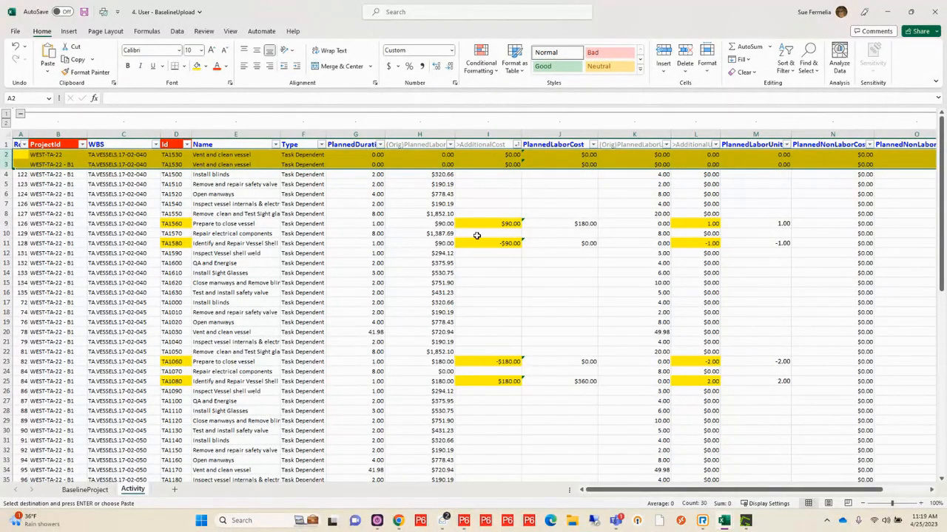
{"action": "left_click", "coordinate": [503, 224]}
{"action": "left_click", "coordinate": [501, 243]}
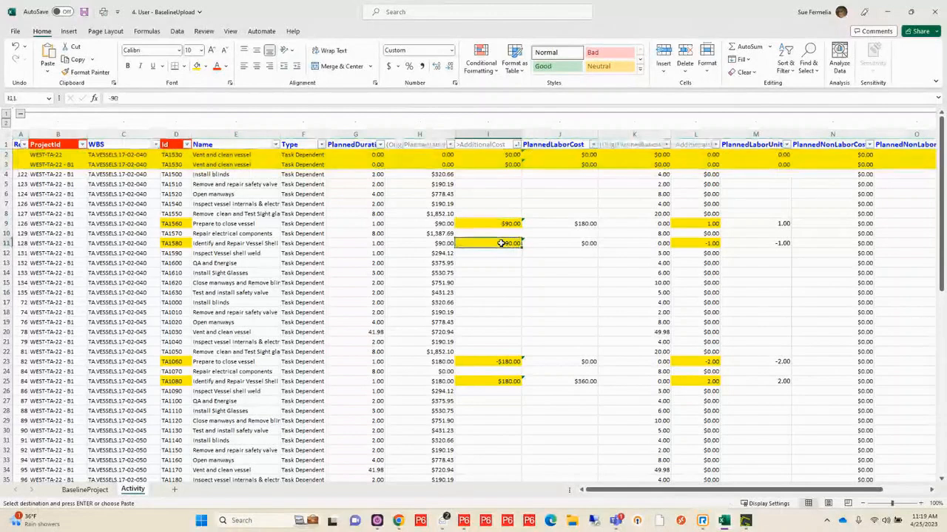
{"action": "left_click", "coordinate": [704, 223]}
{"action": "left_click", "coordinate": [710, 244]}
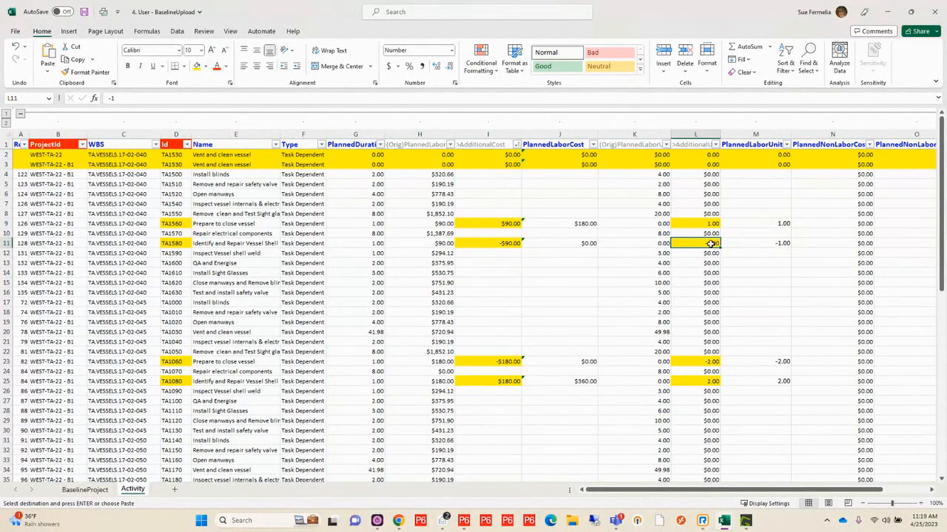
{"action": "left_click", "coordinate": [579, 224]}
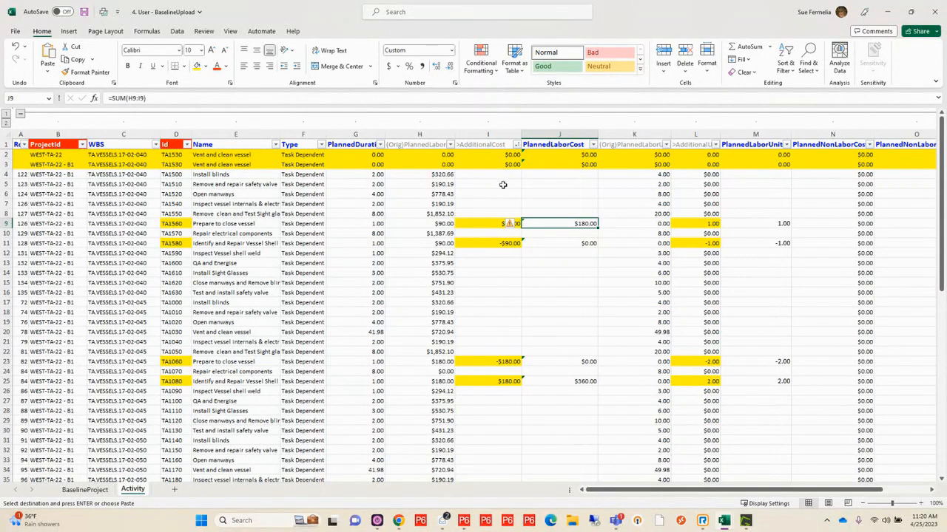
Open the filter options for the >AdditionalCost column of the Activity sheet
{"action": "left_click", "coordinate": [516, 145]}
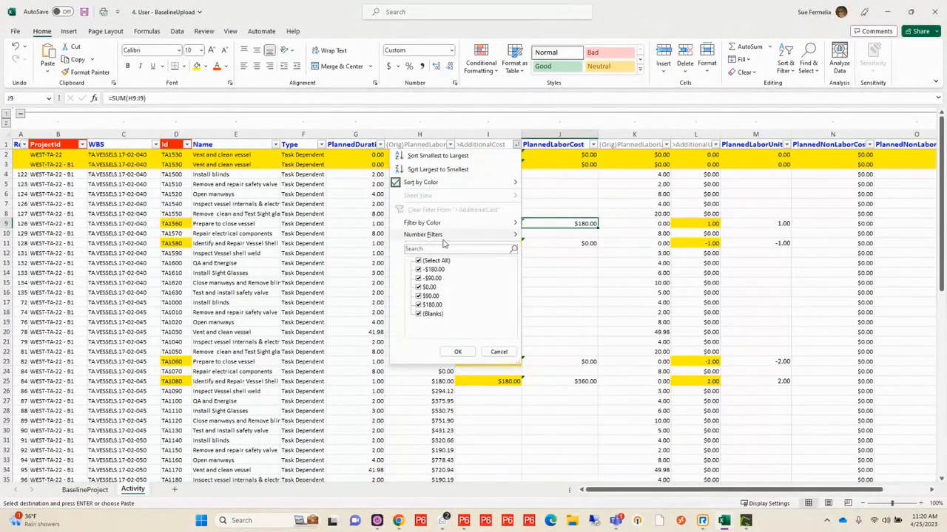